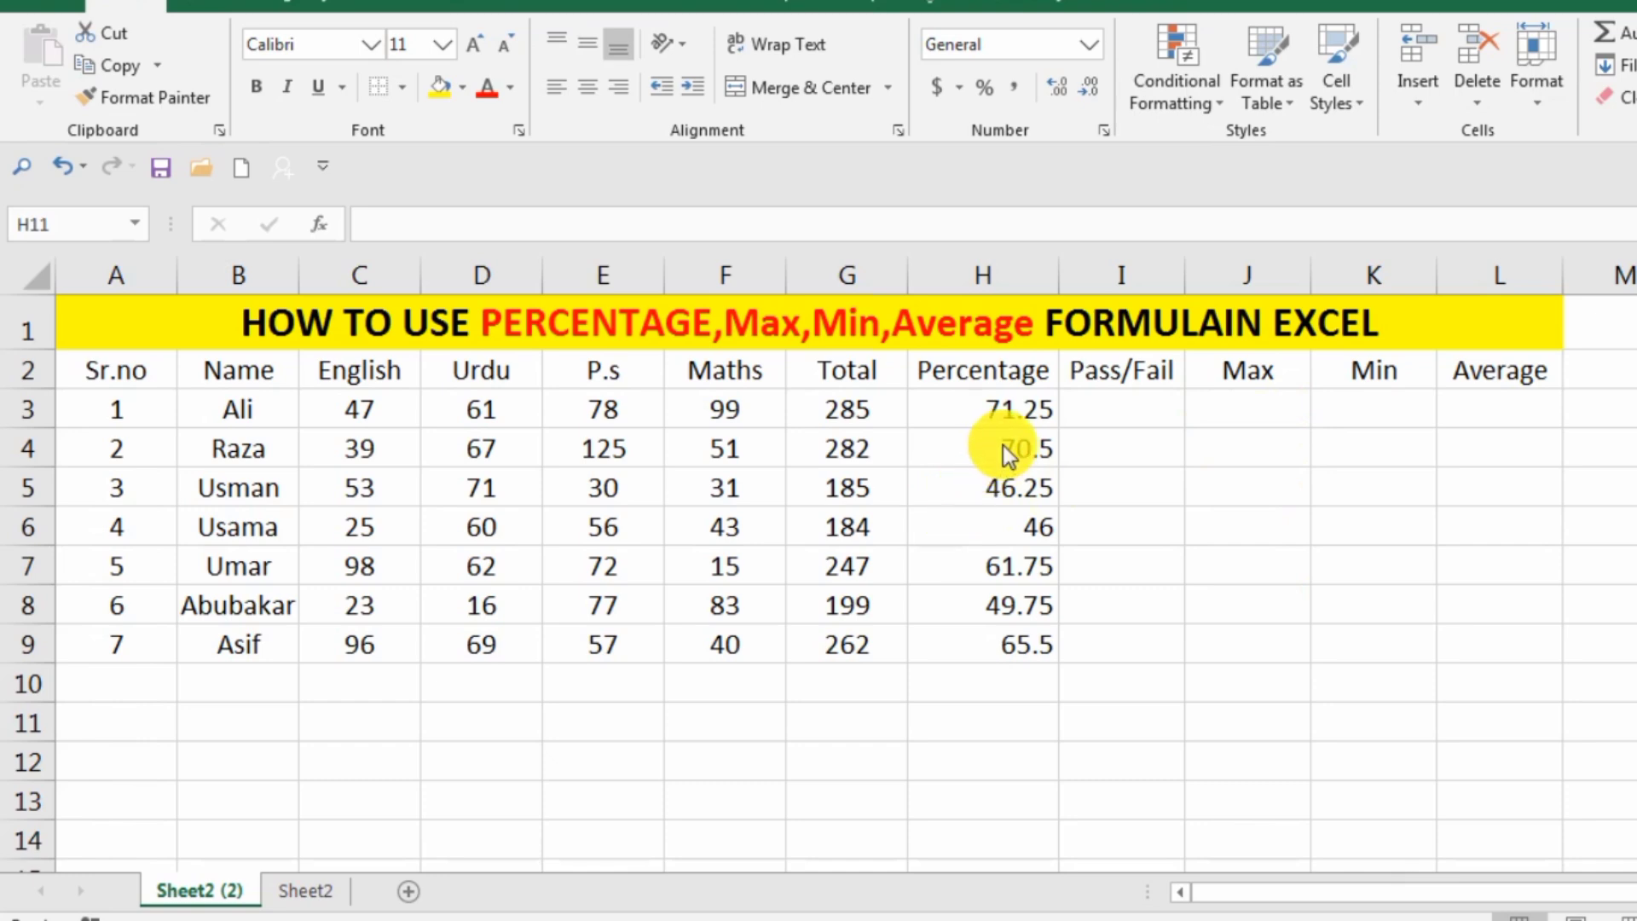
Step: Clear the existing results from the Percentage cells H3:H9 and the Total cells G3:G9
left_click(1132, 404)
left_click_drag(1008, 409, 1022, 648)
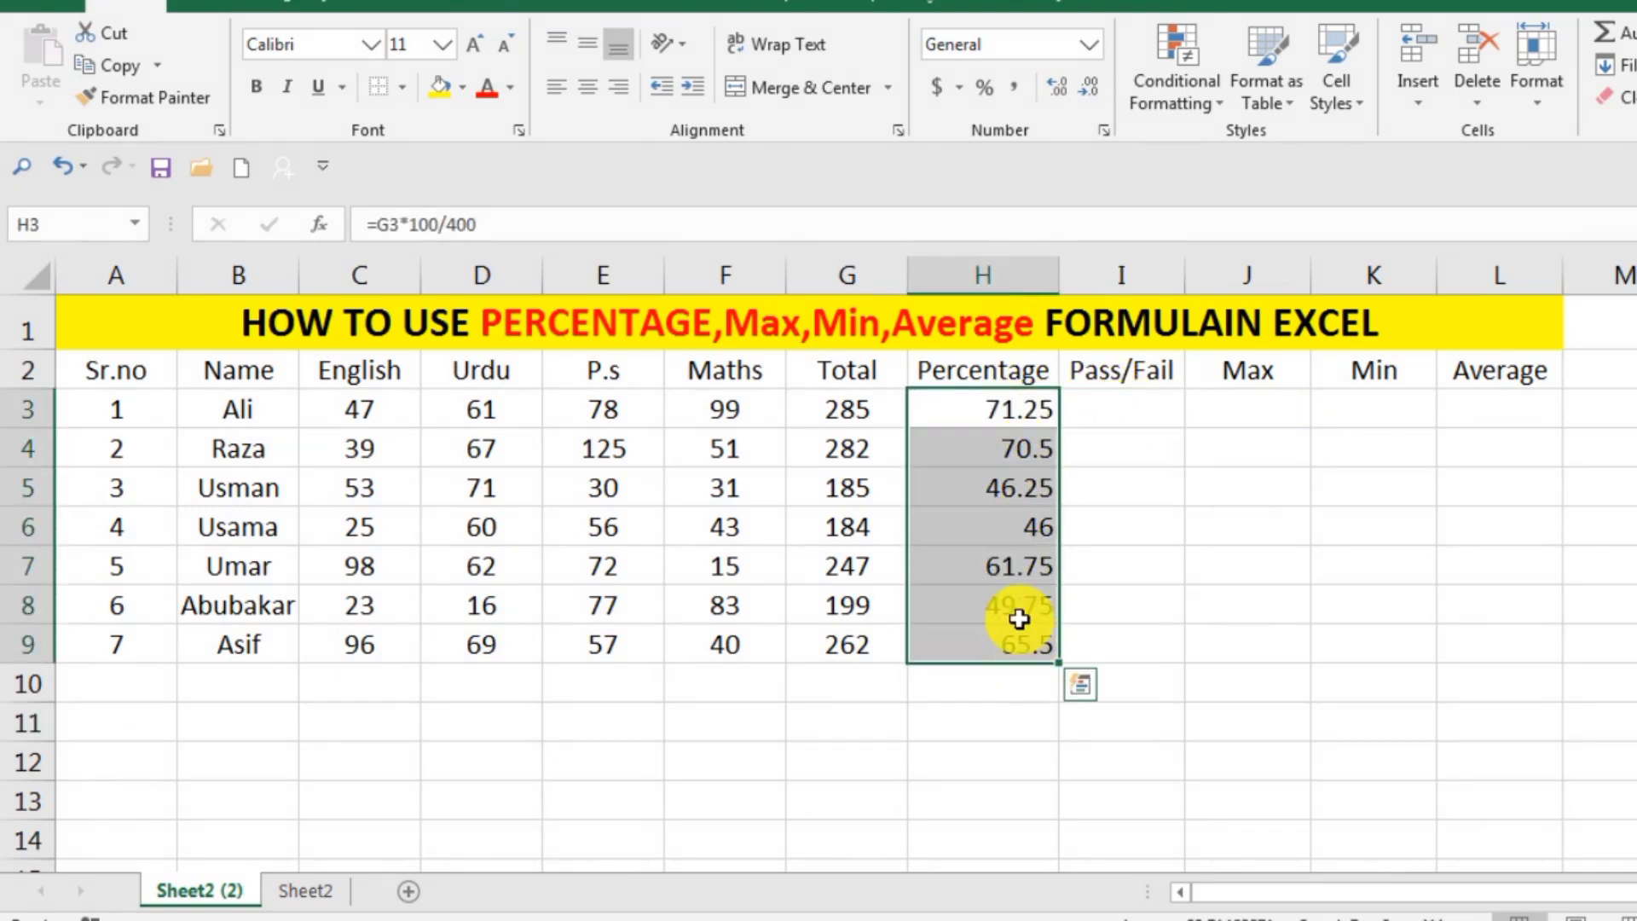
key("Delete")
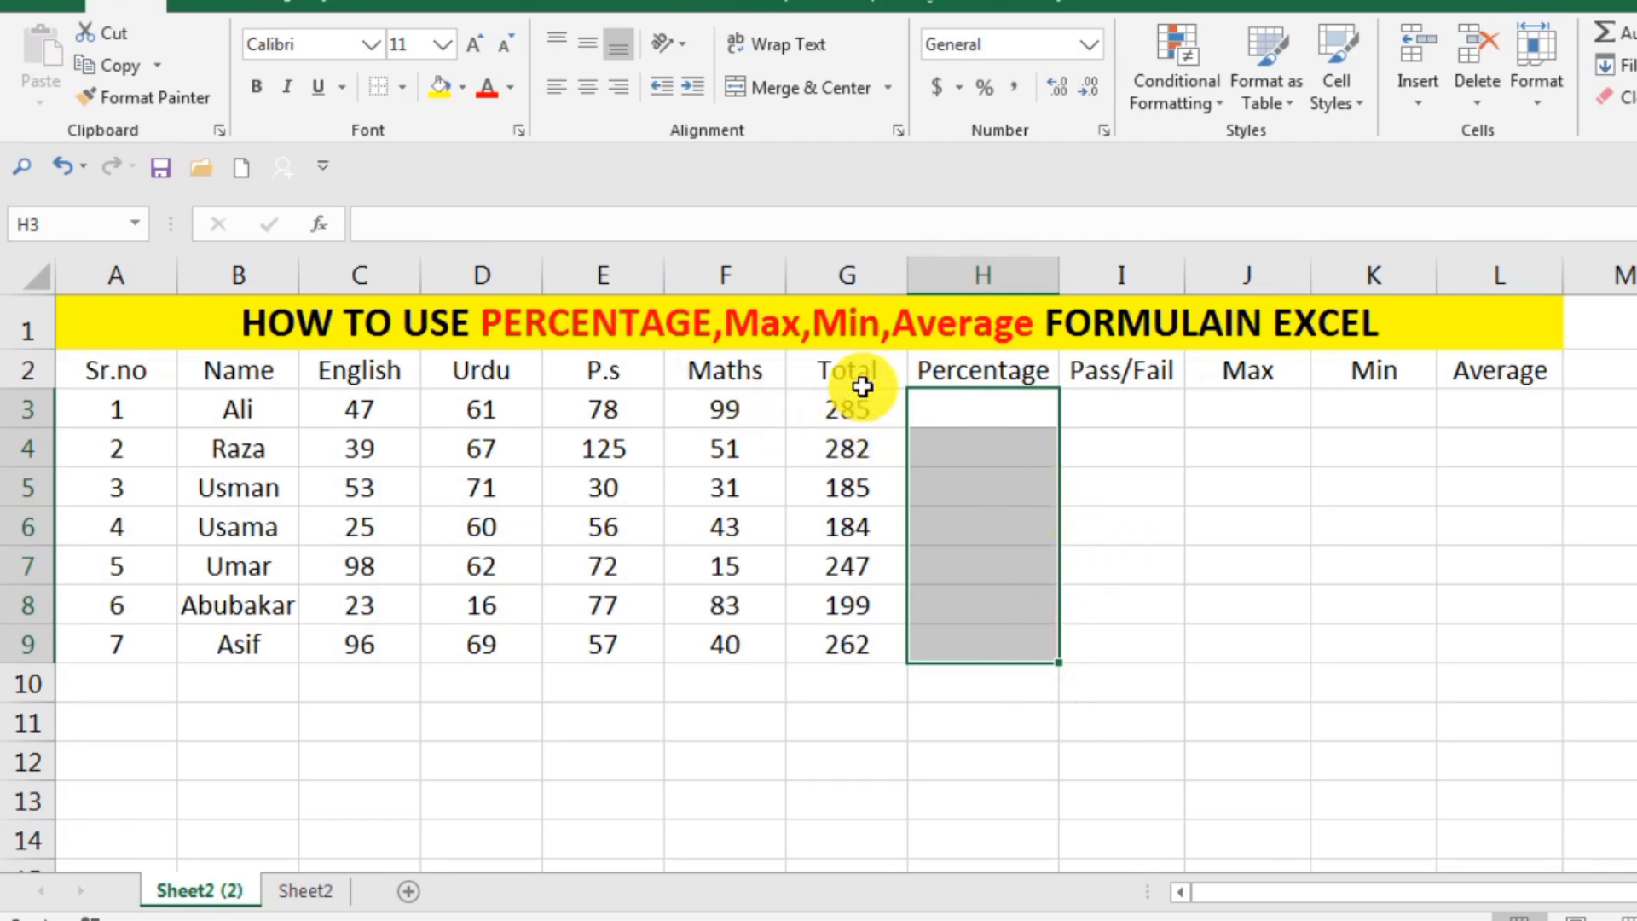
left_click_drag(856, 406, 844, 639)
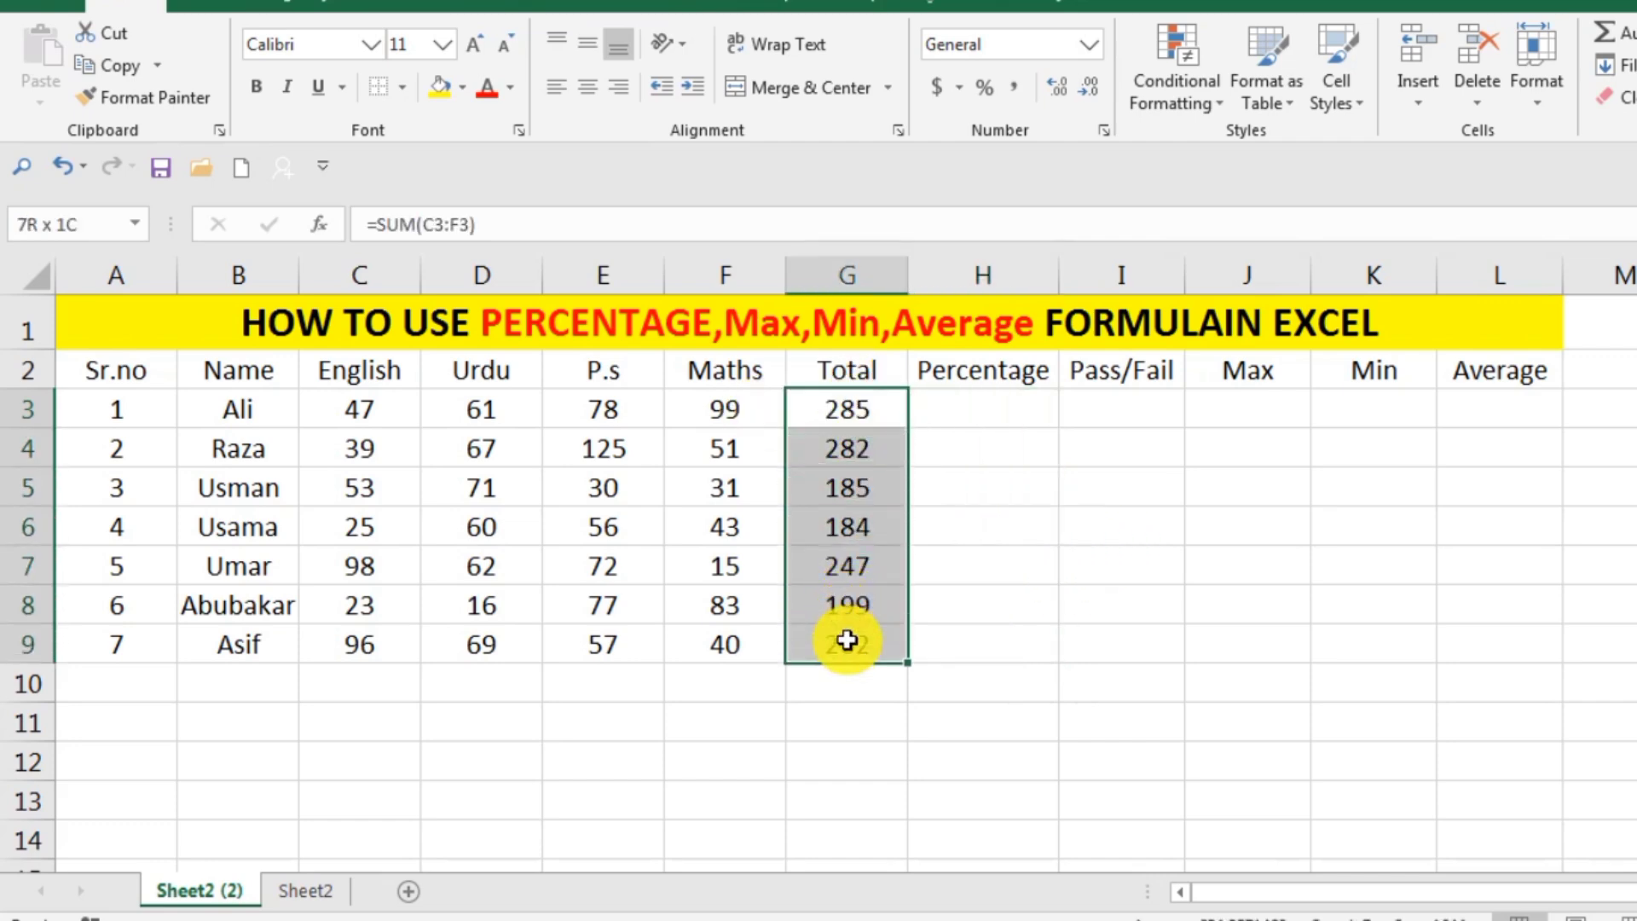
key("Delete")
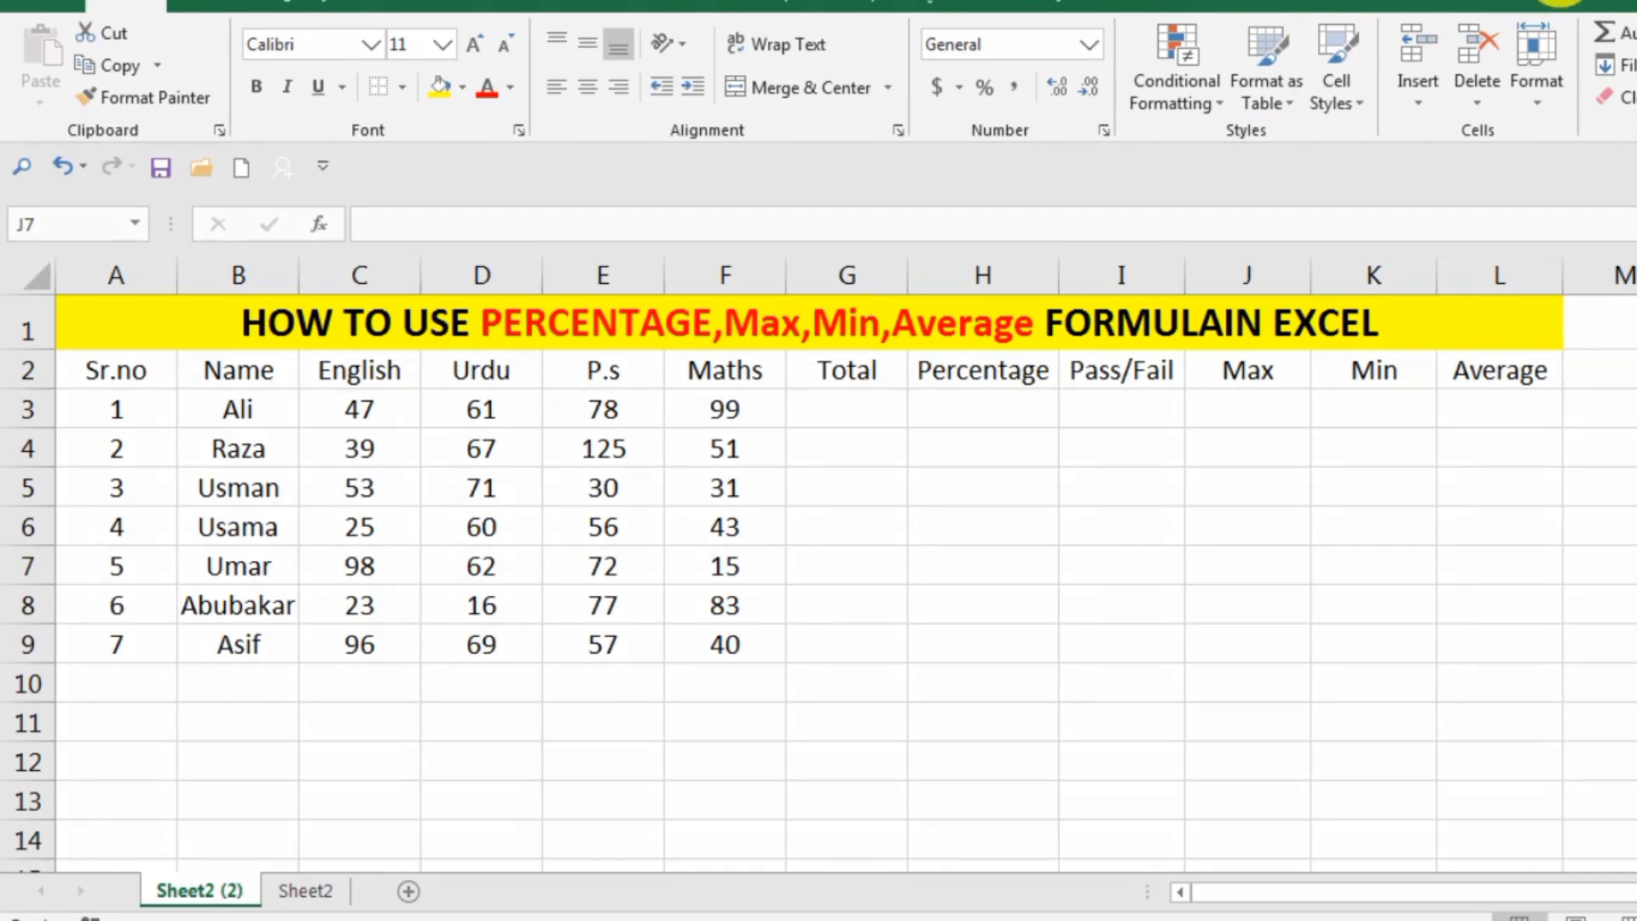
Step: Enter the formula =SUM(C3:F3) in cell G3 to total the first student's marks
left_click(887, 410)
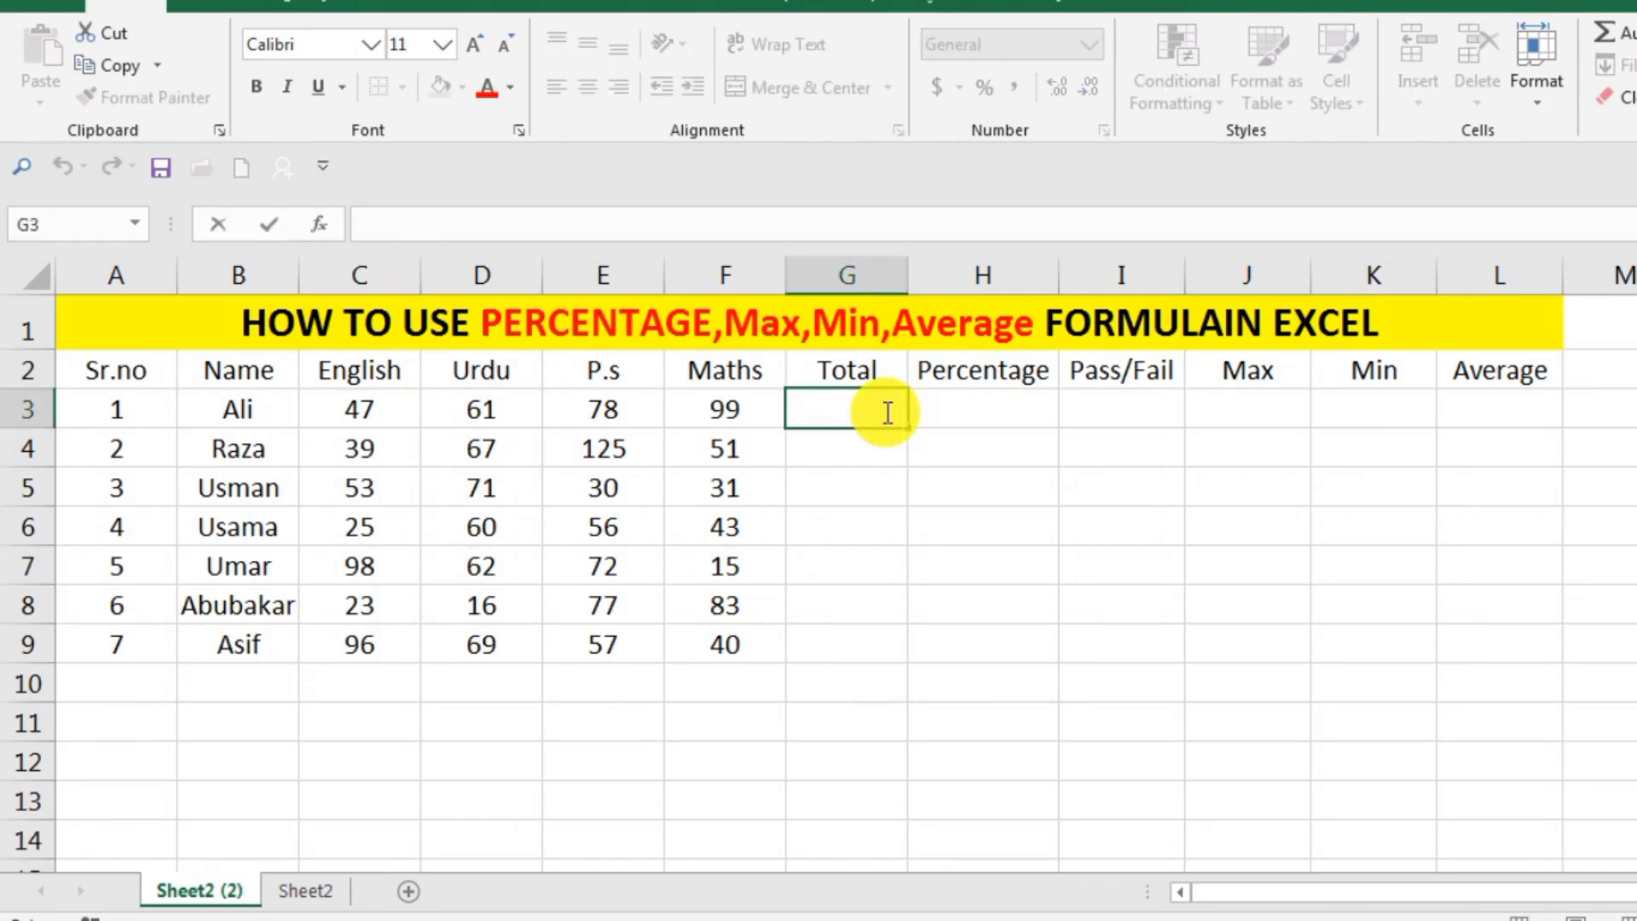
type("=")
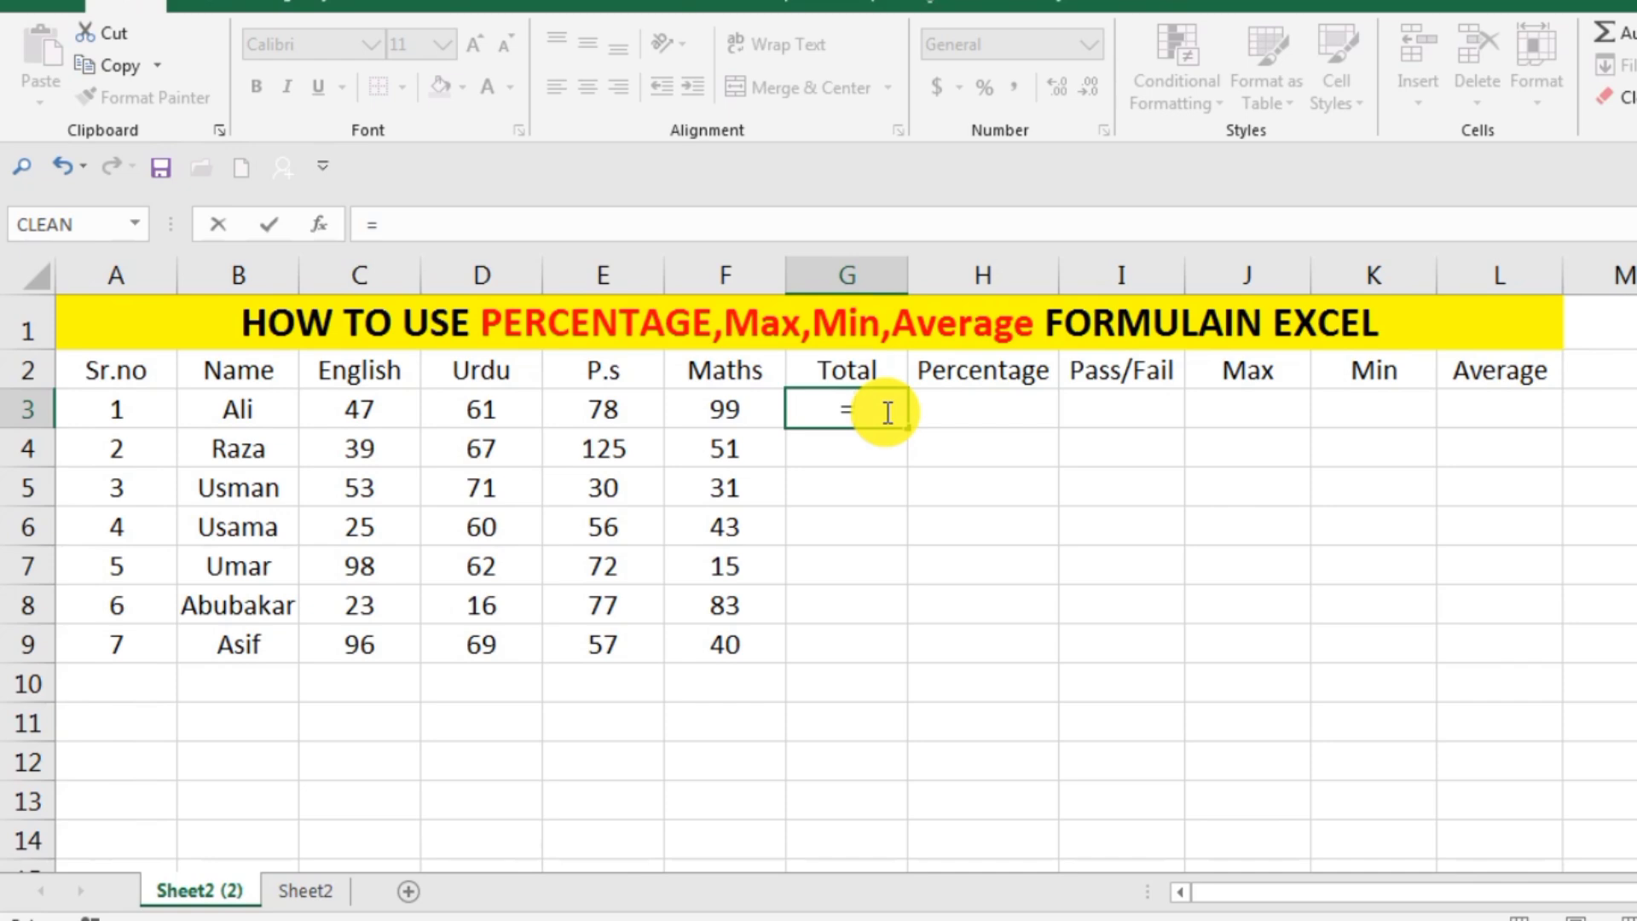
type("sum")
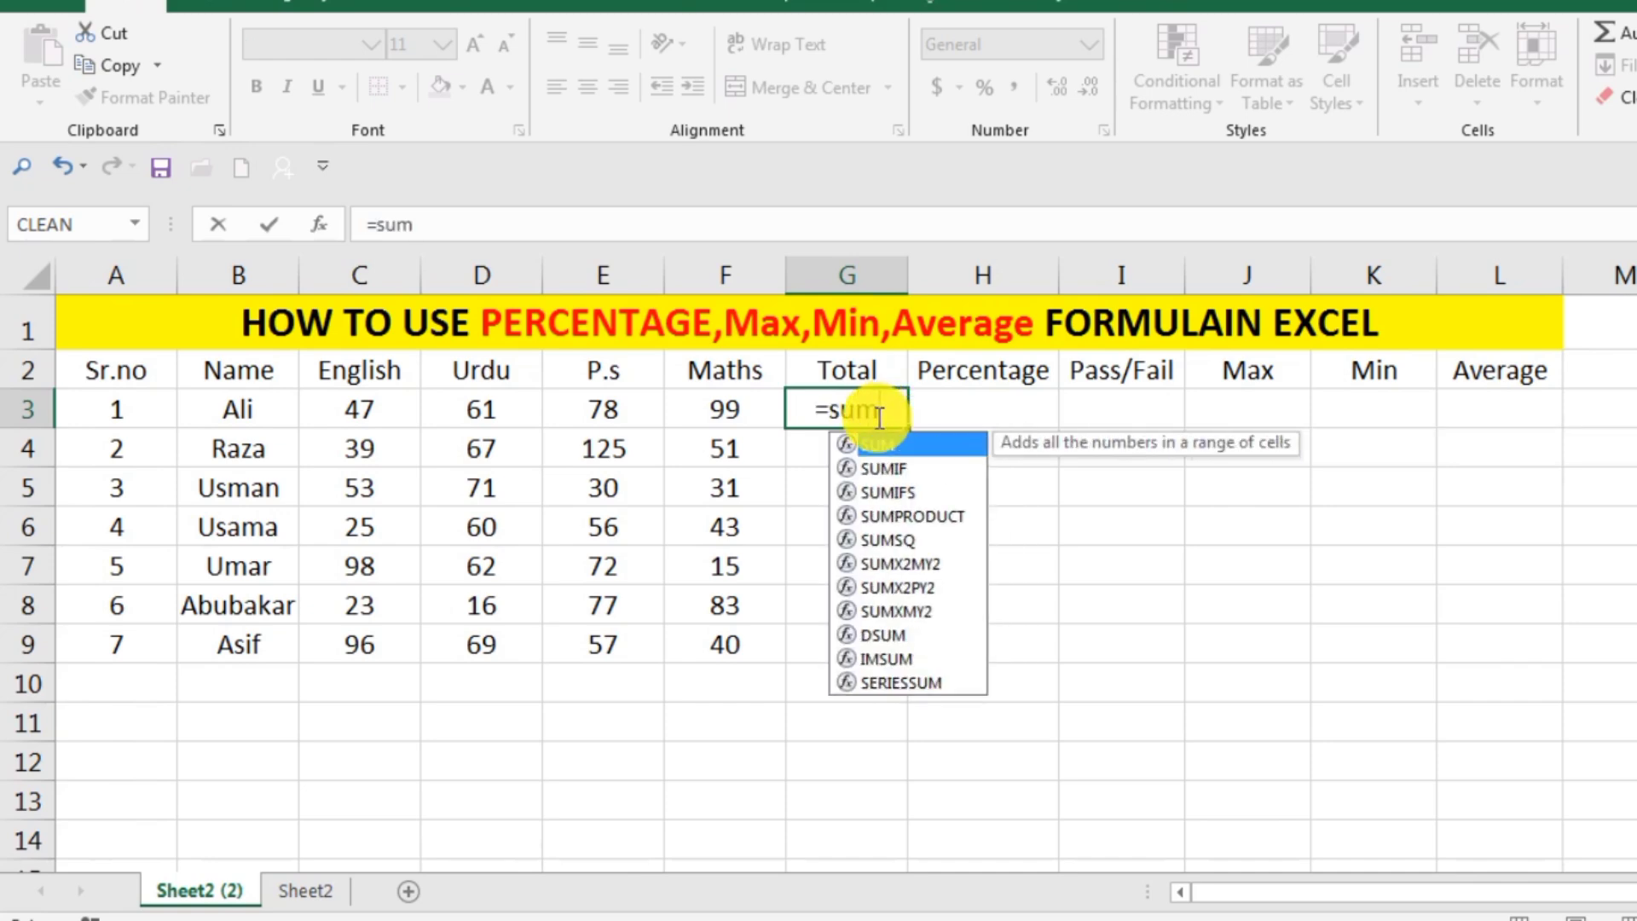
type("(")
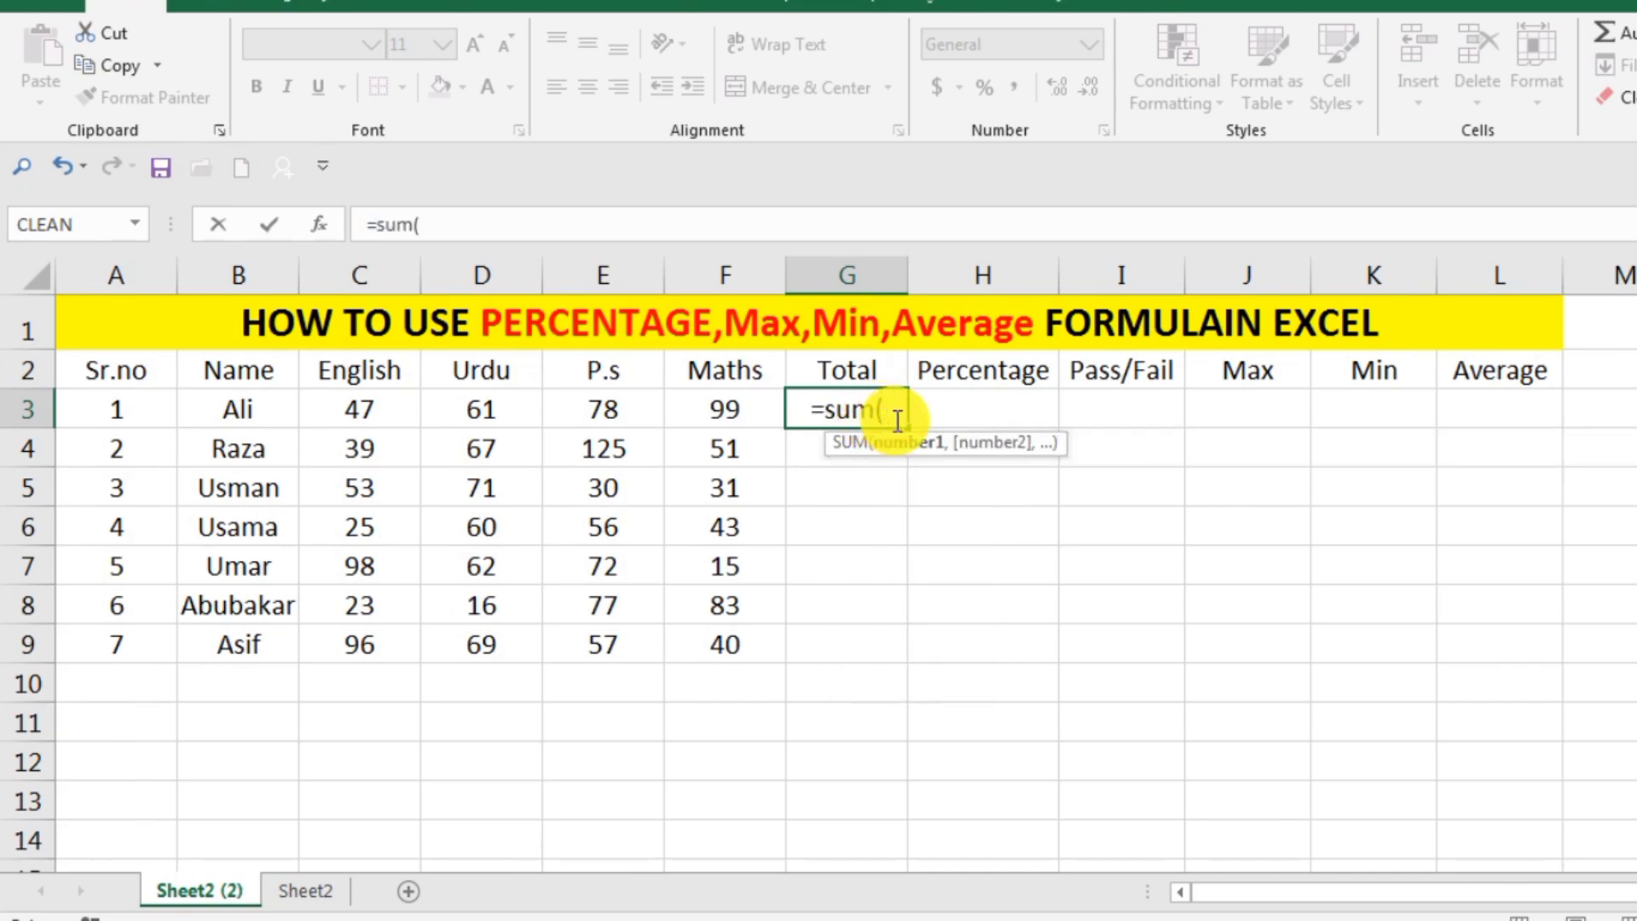
left_click_drag(367, 404, 695, 410)
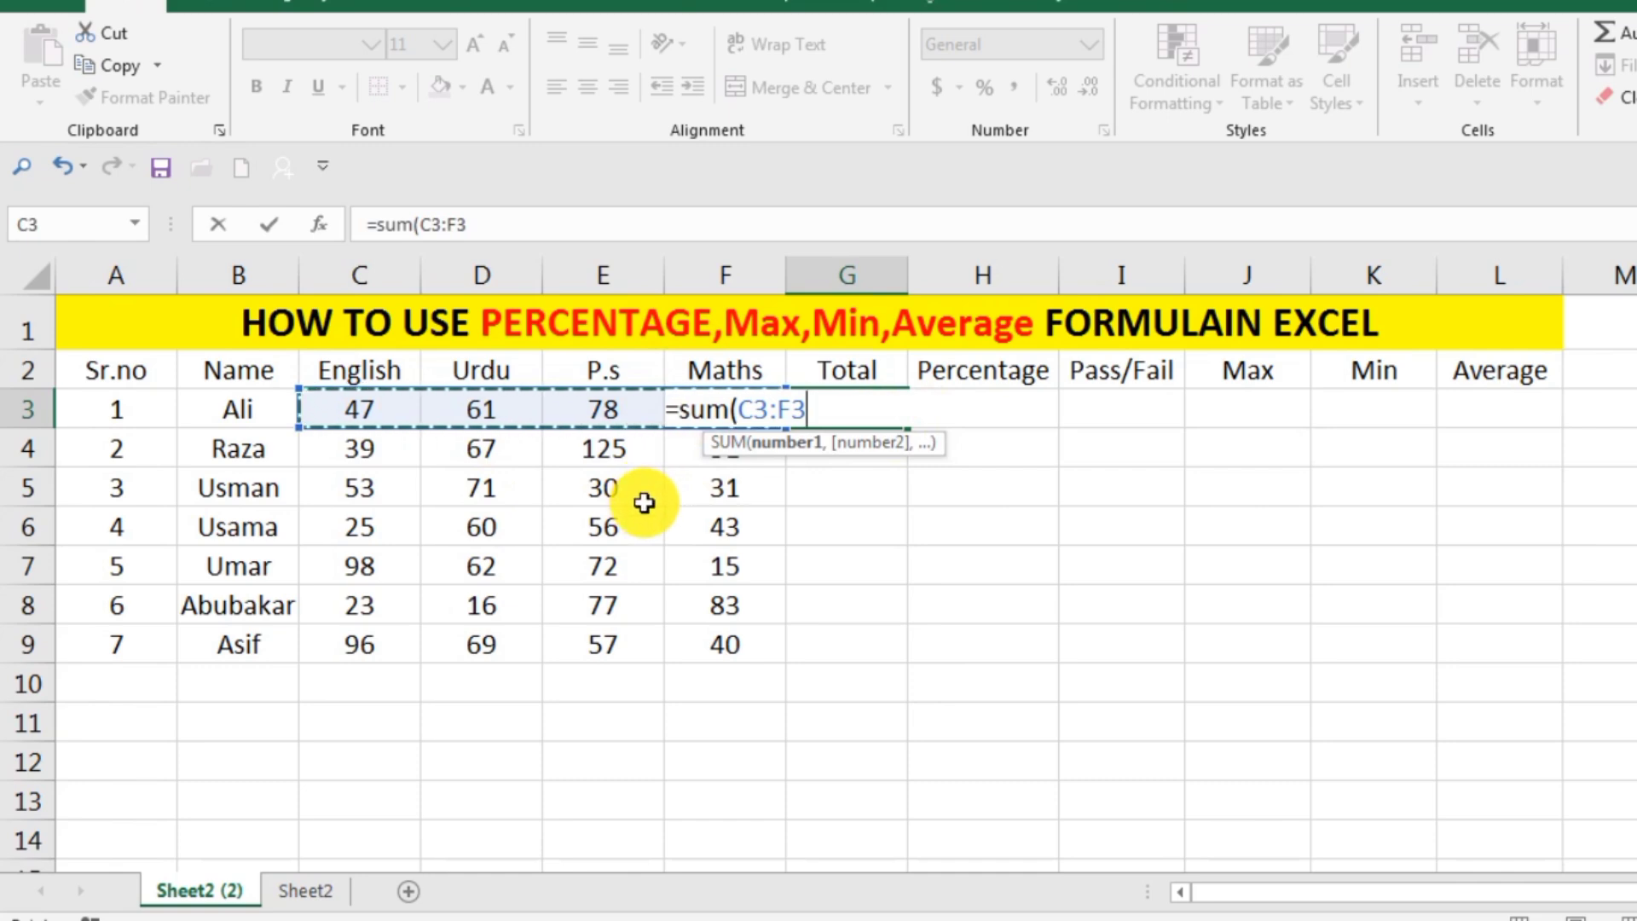
type(")")
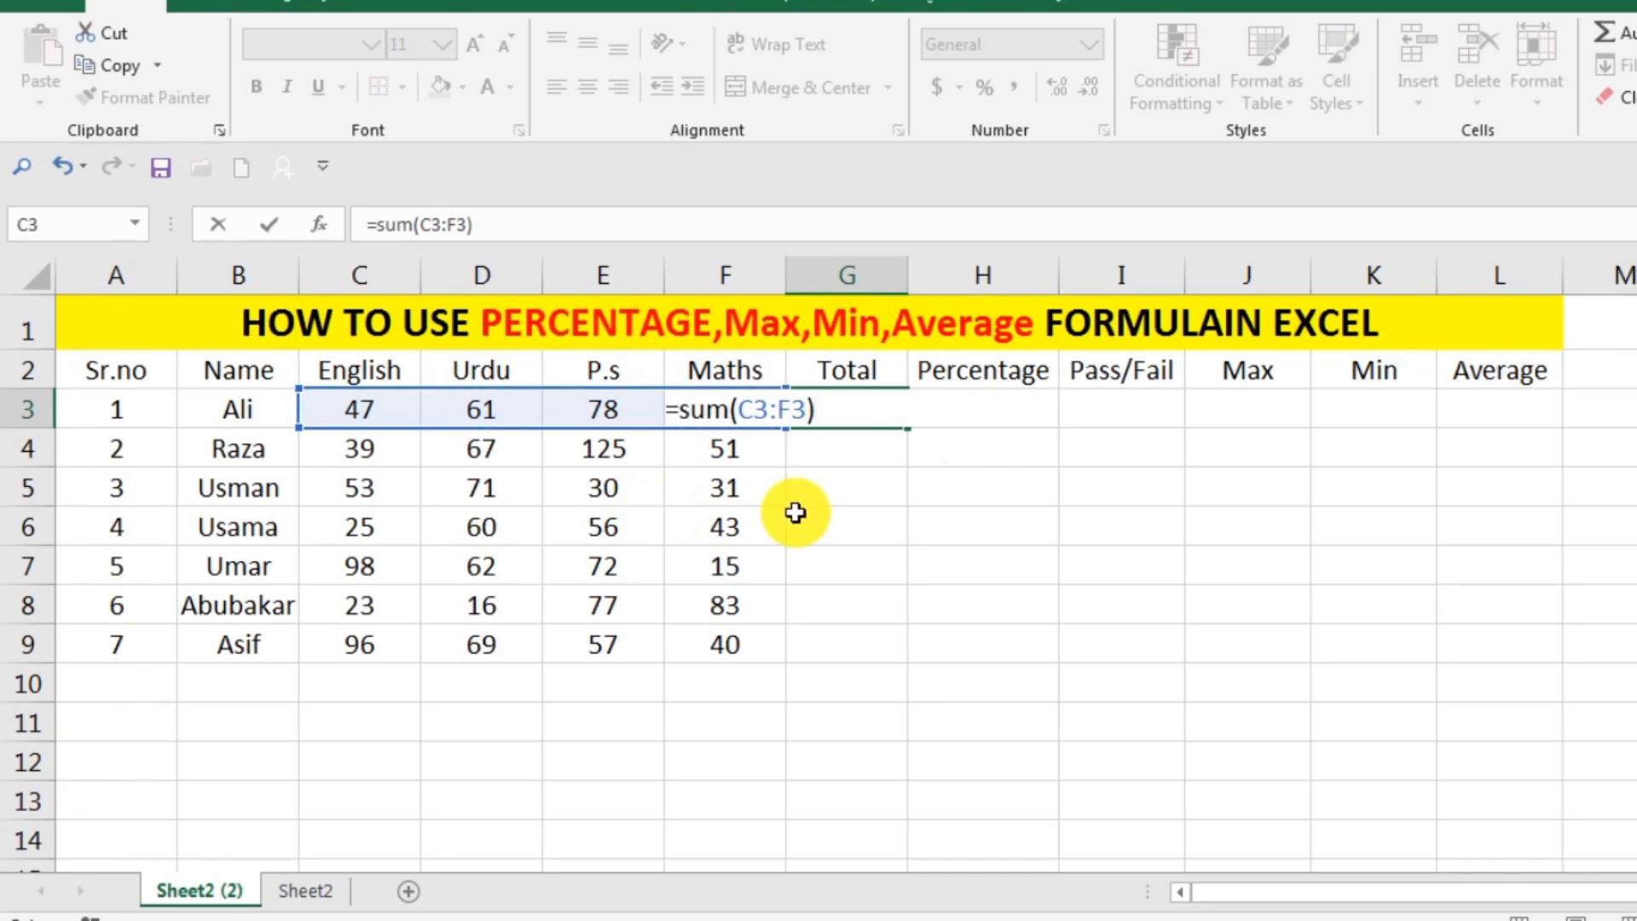
key("Return")
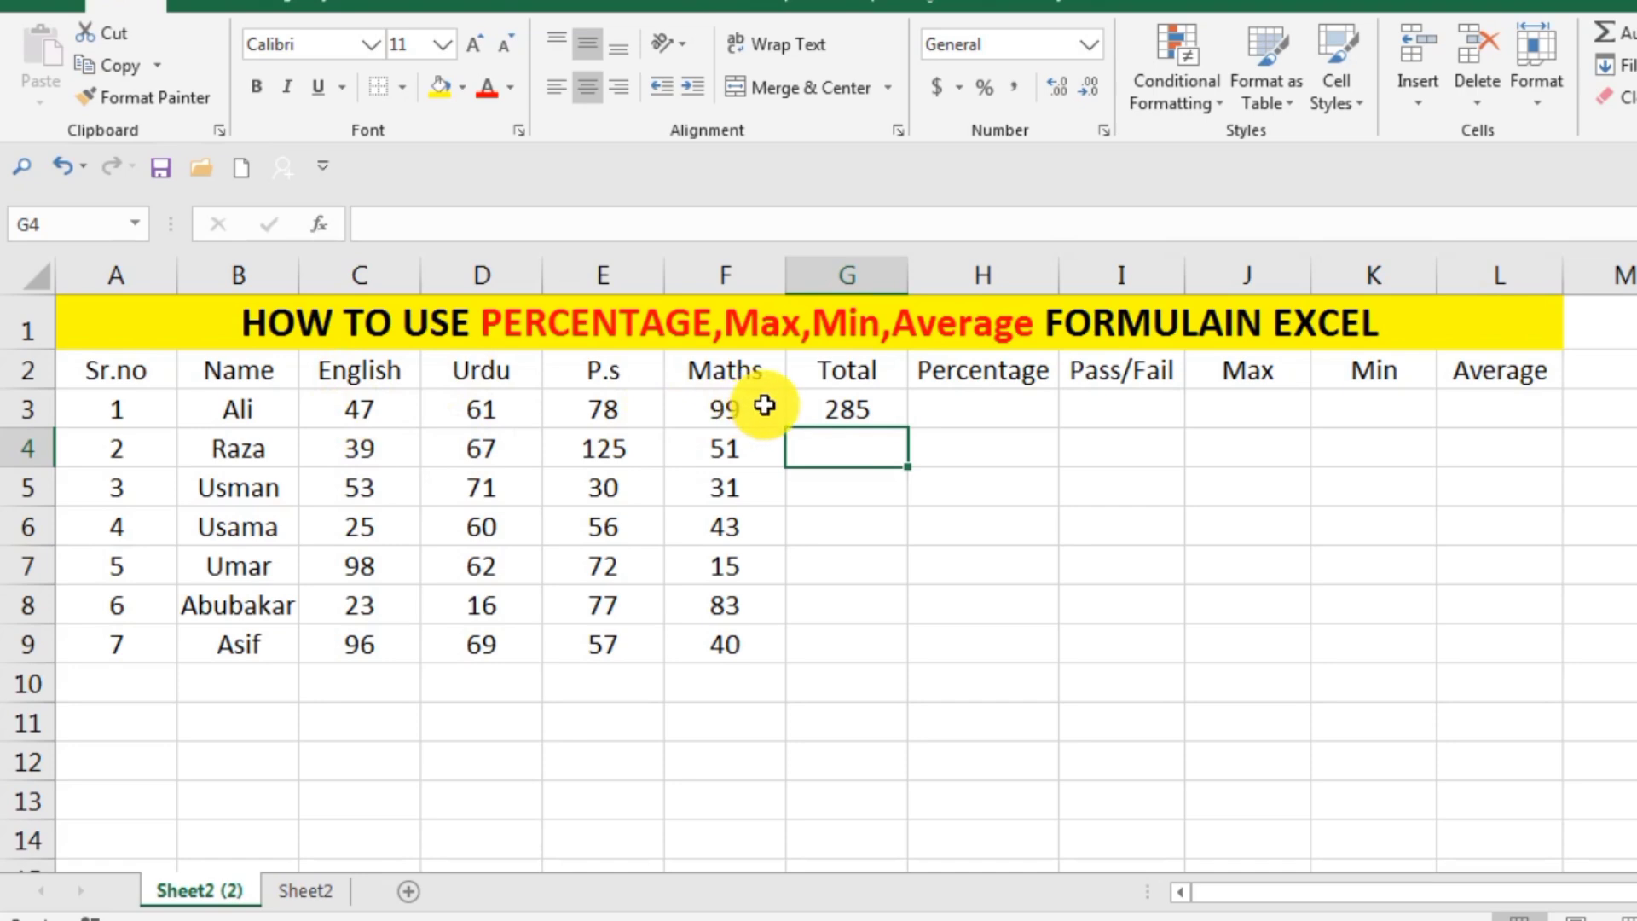
Step: Fill the sum formula from G3 down through G9 for the remaining students
left_click(869, 415)
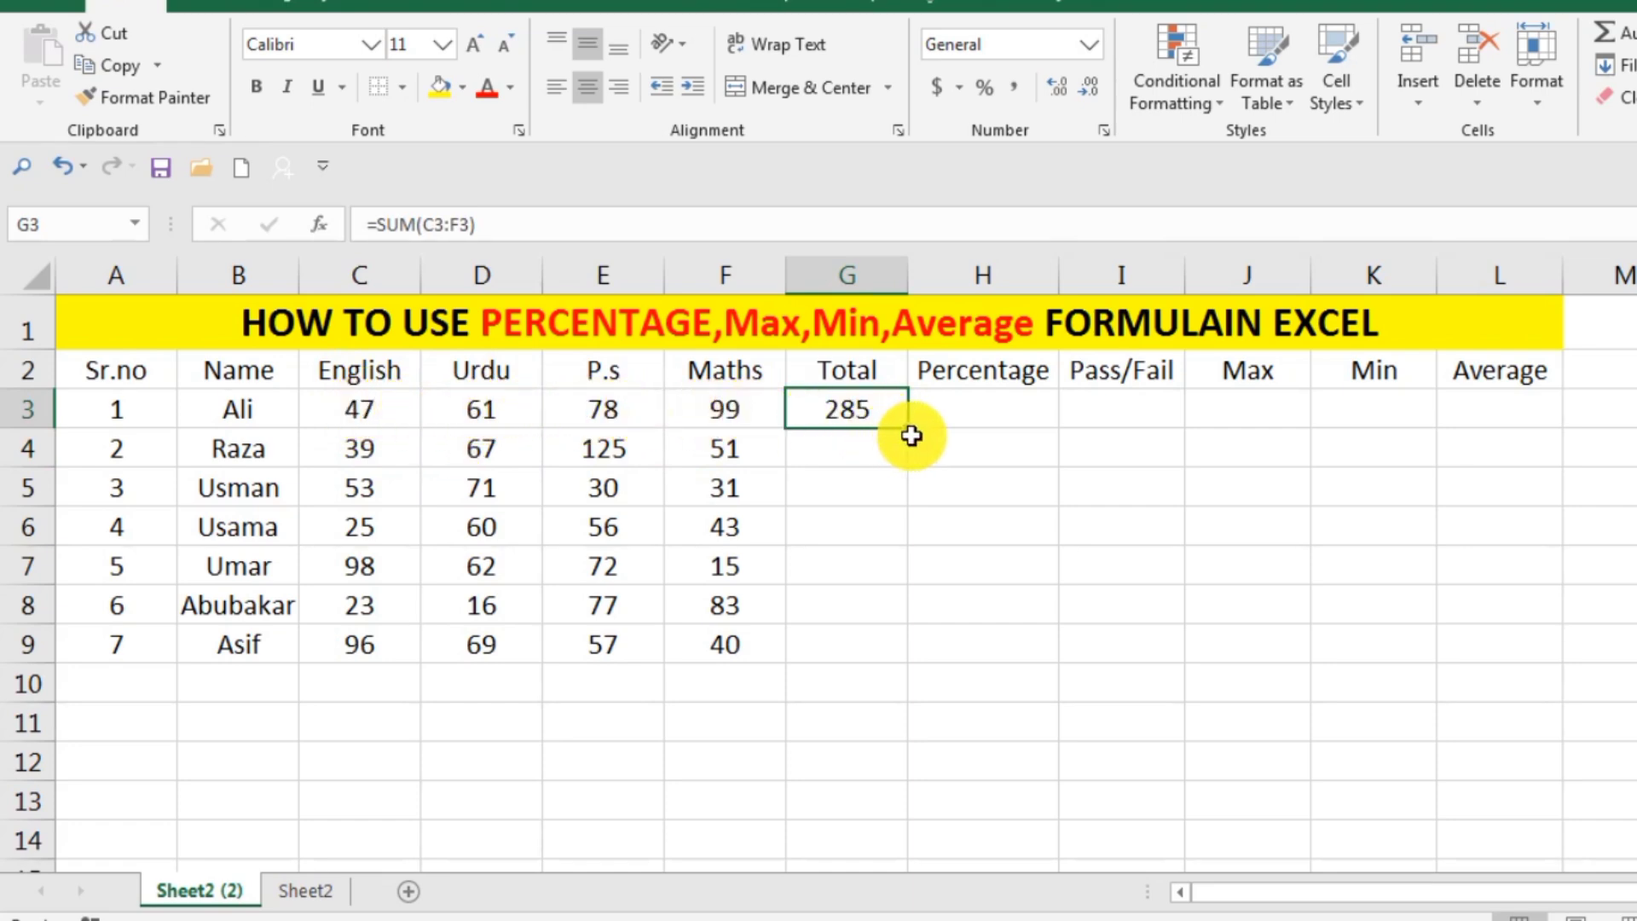
left_click(887, 481)
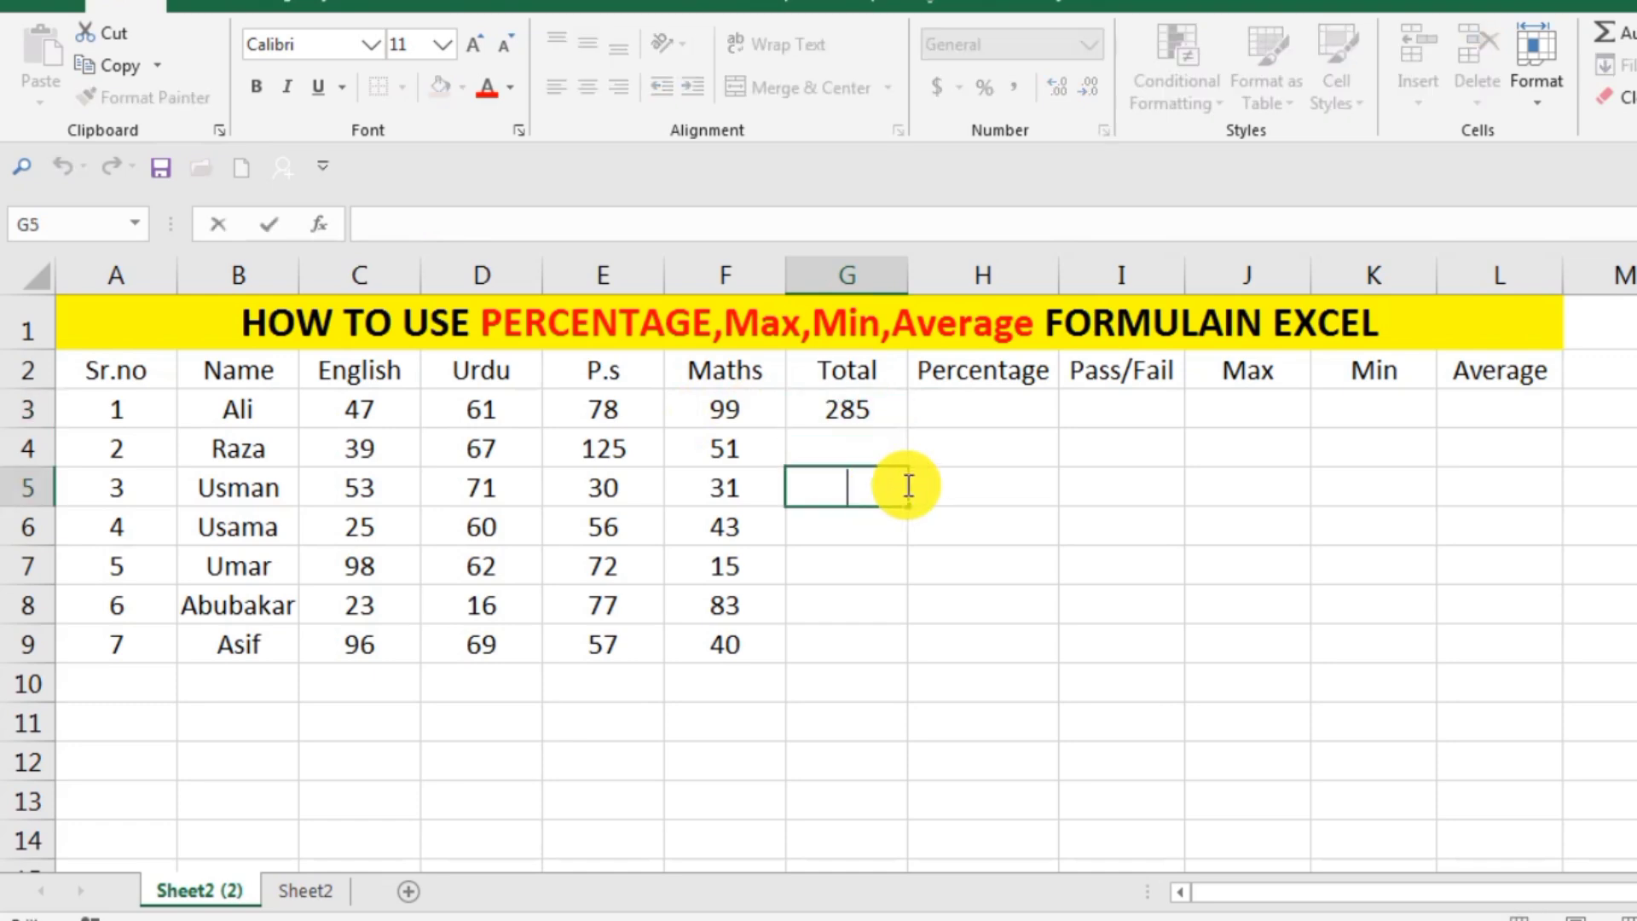
left_click(968, 471)
left_click(1088, 417)
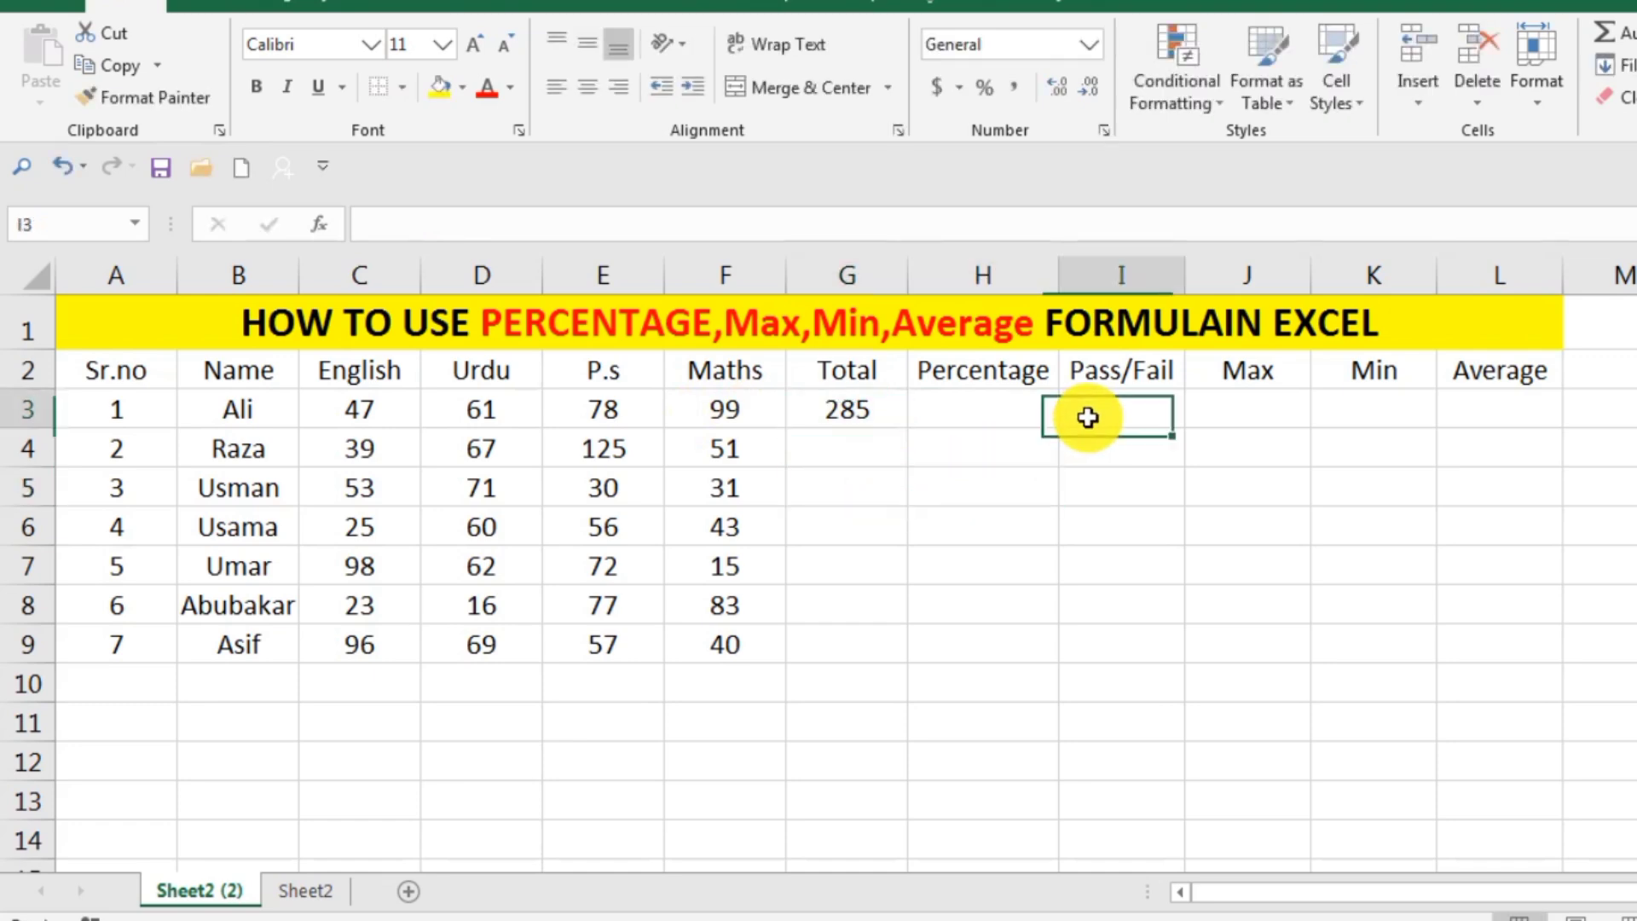
left_click(836, 413)
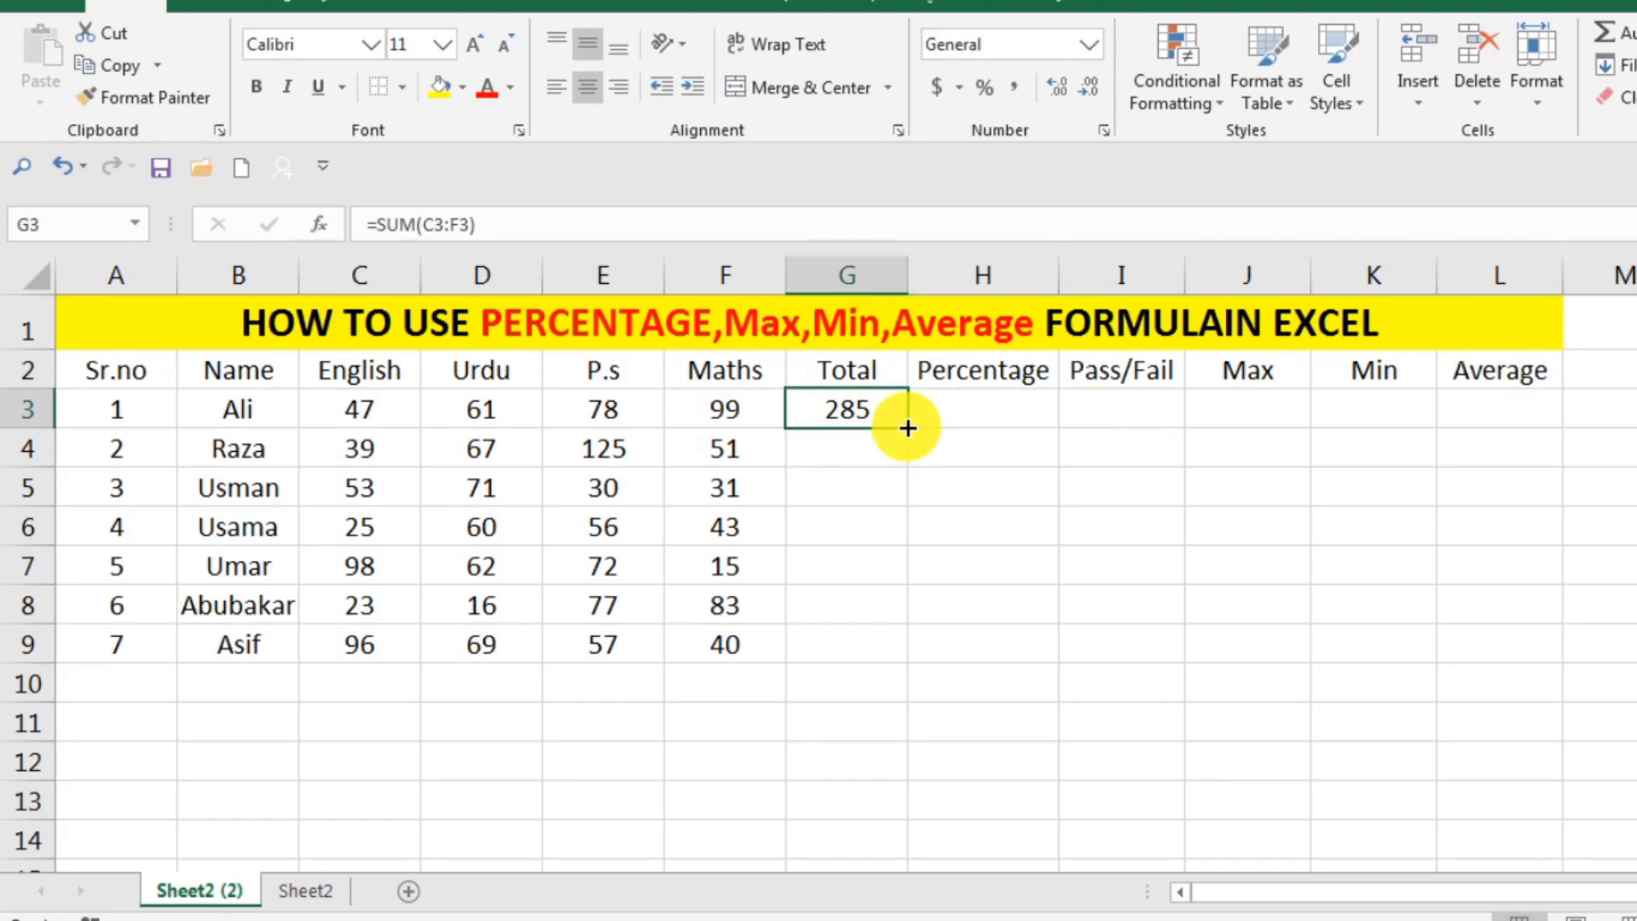
left_click_drag(907, 428, 902, 662)
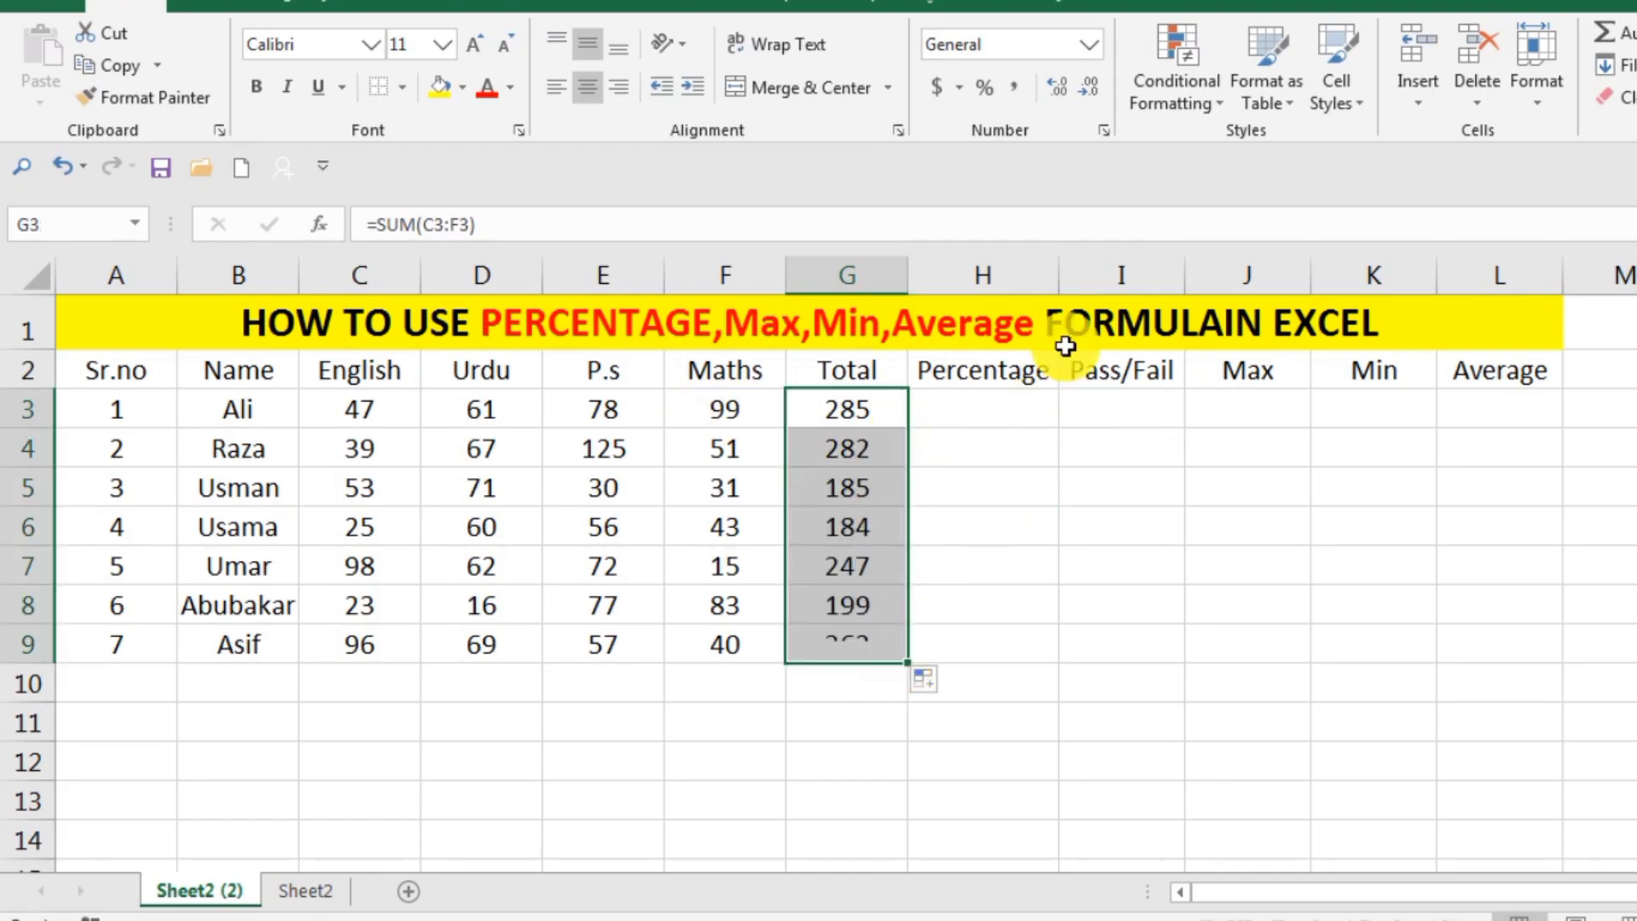
left_click_drag(1060, 482, 1063, 456)
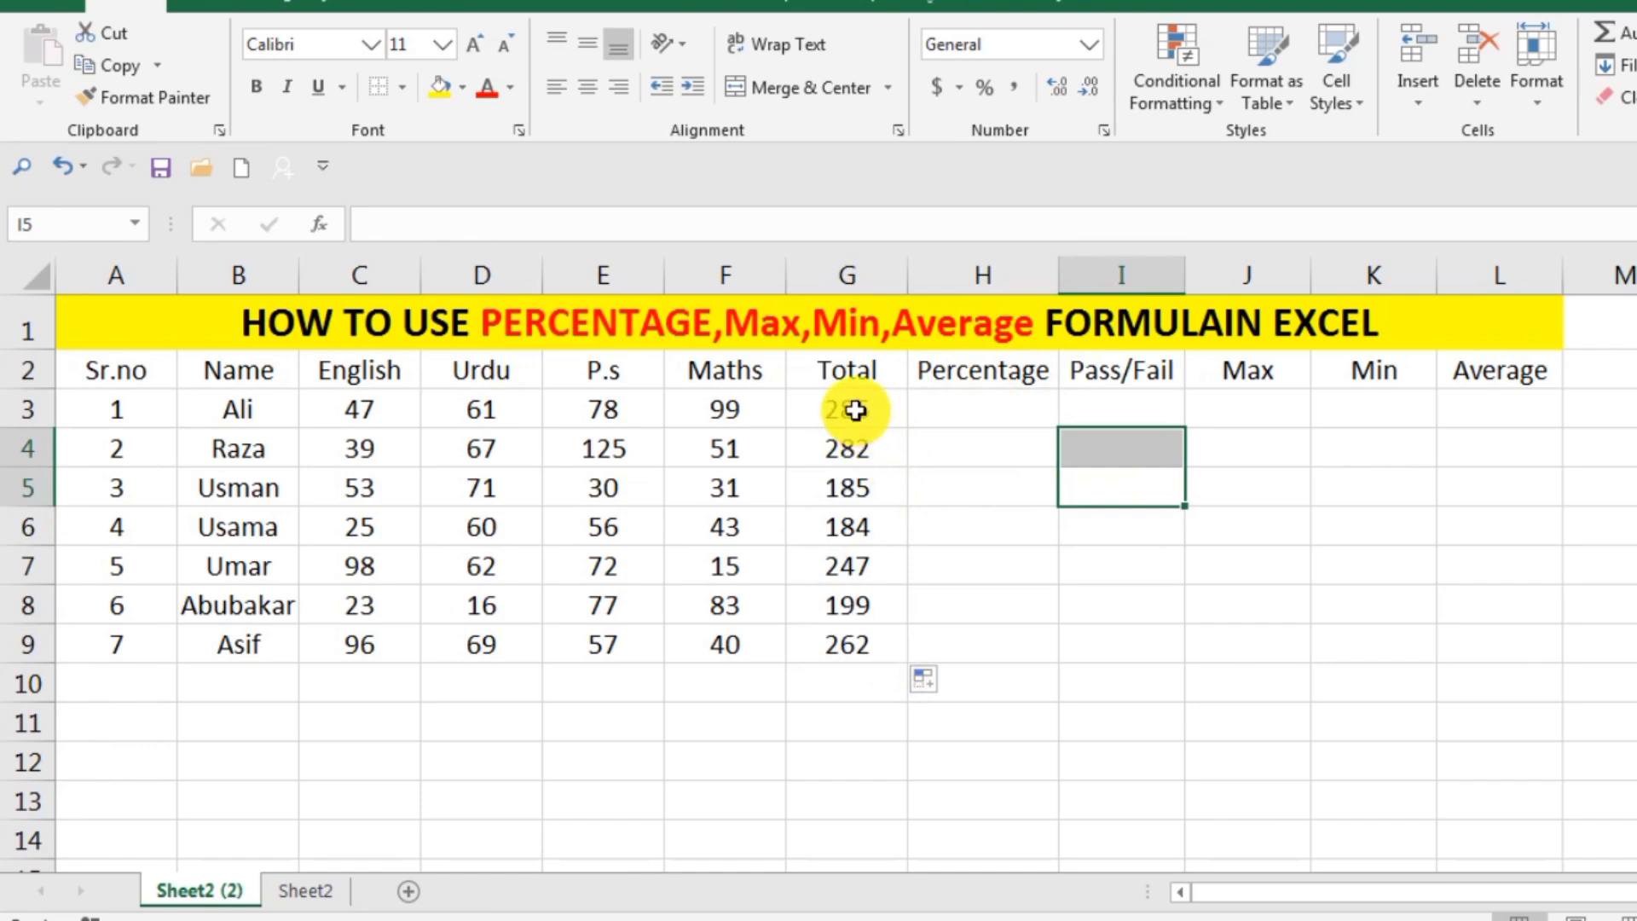
Step: Shade the Total cells G3:G9 with a light gray fill color
left_click_drag(847, 406, 847, 649)
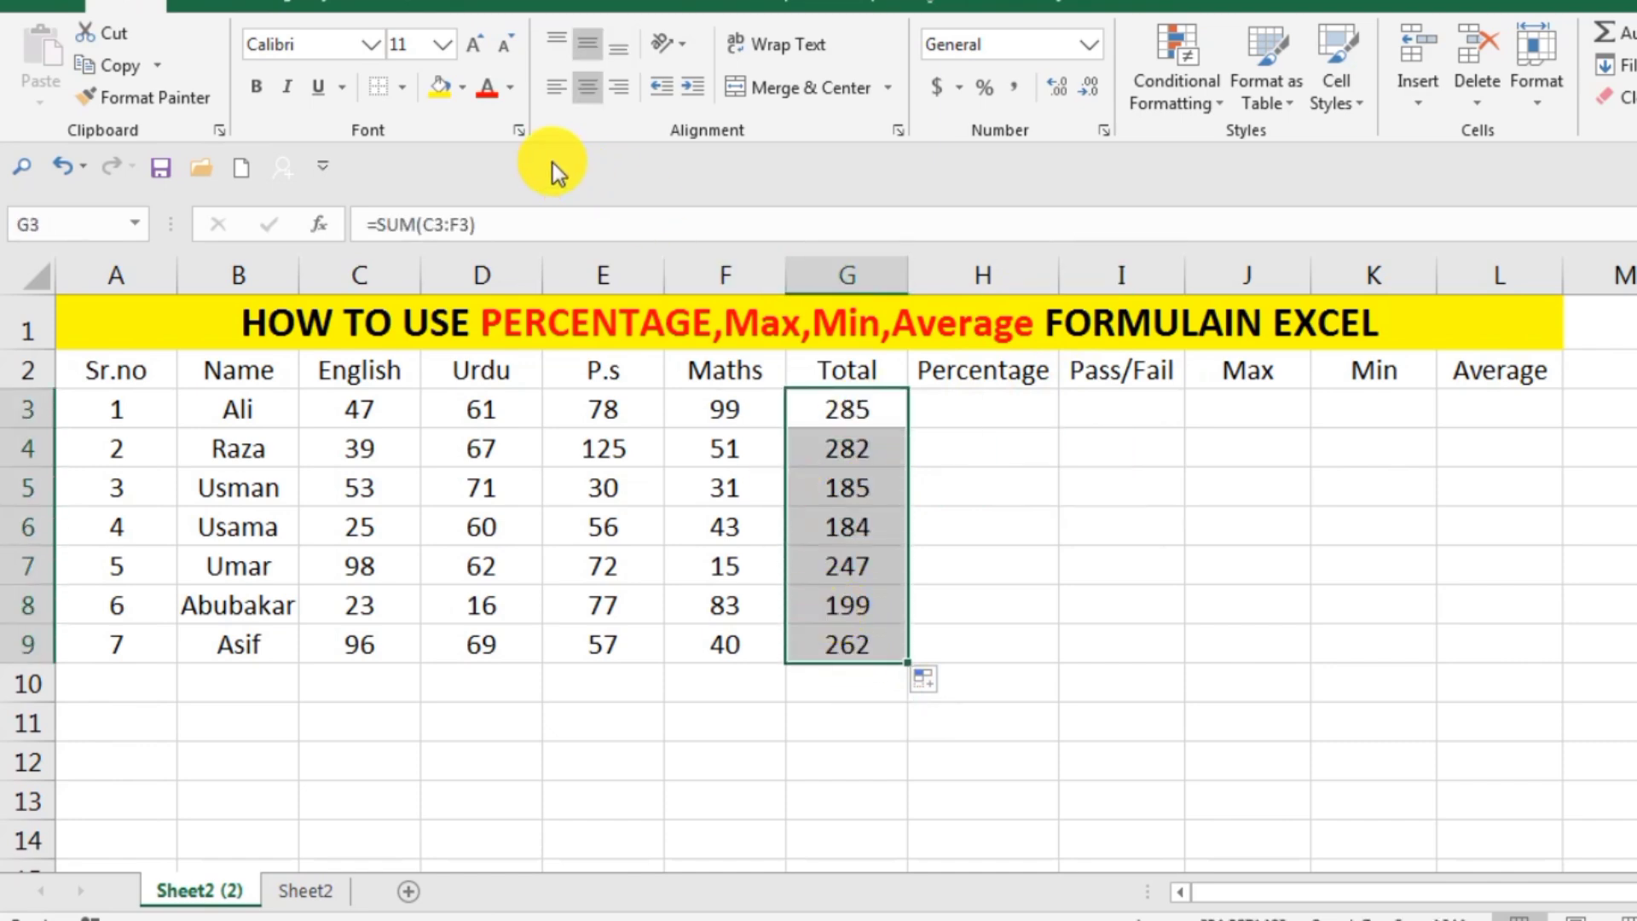
left_click(462, 91)
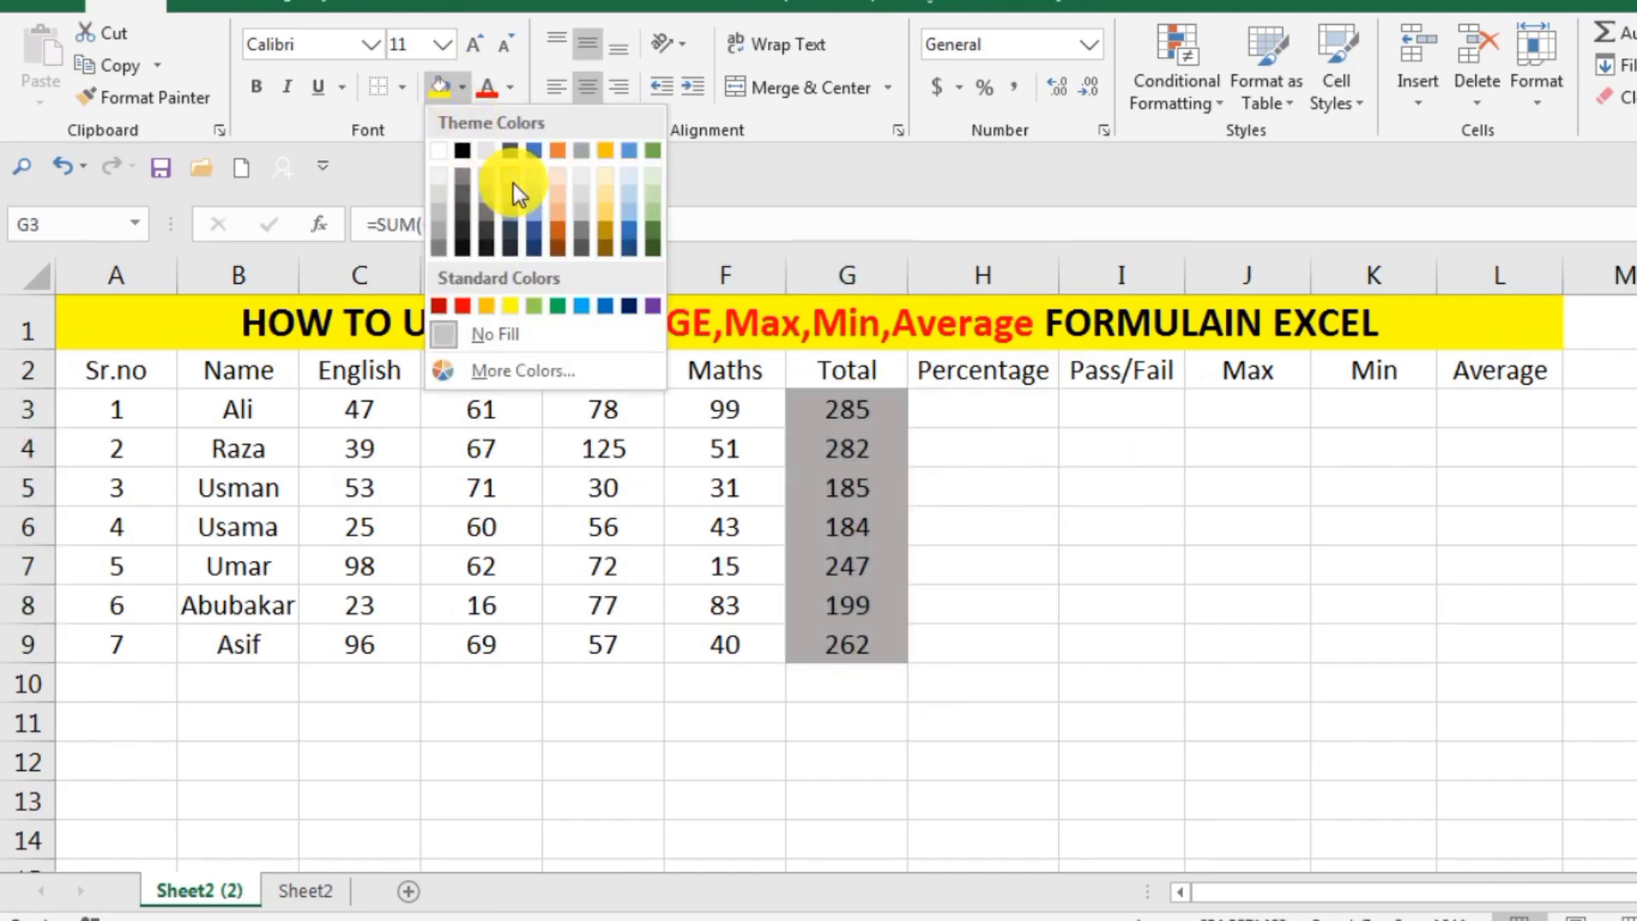
left_click(574, 173)
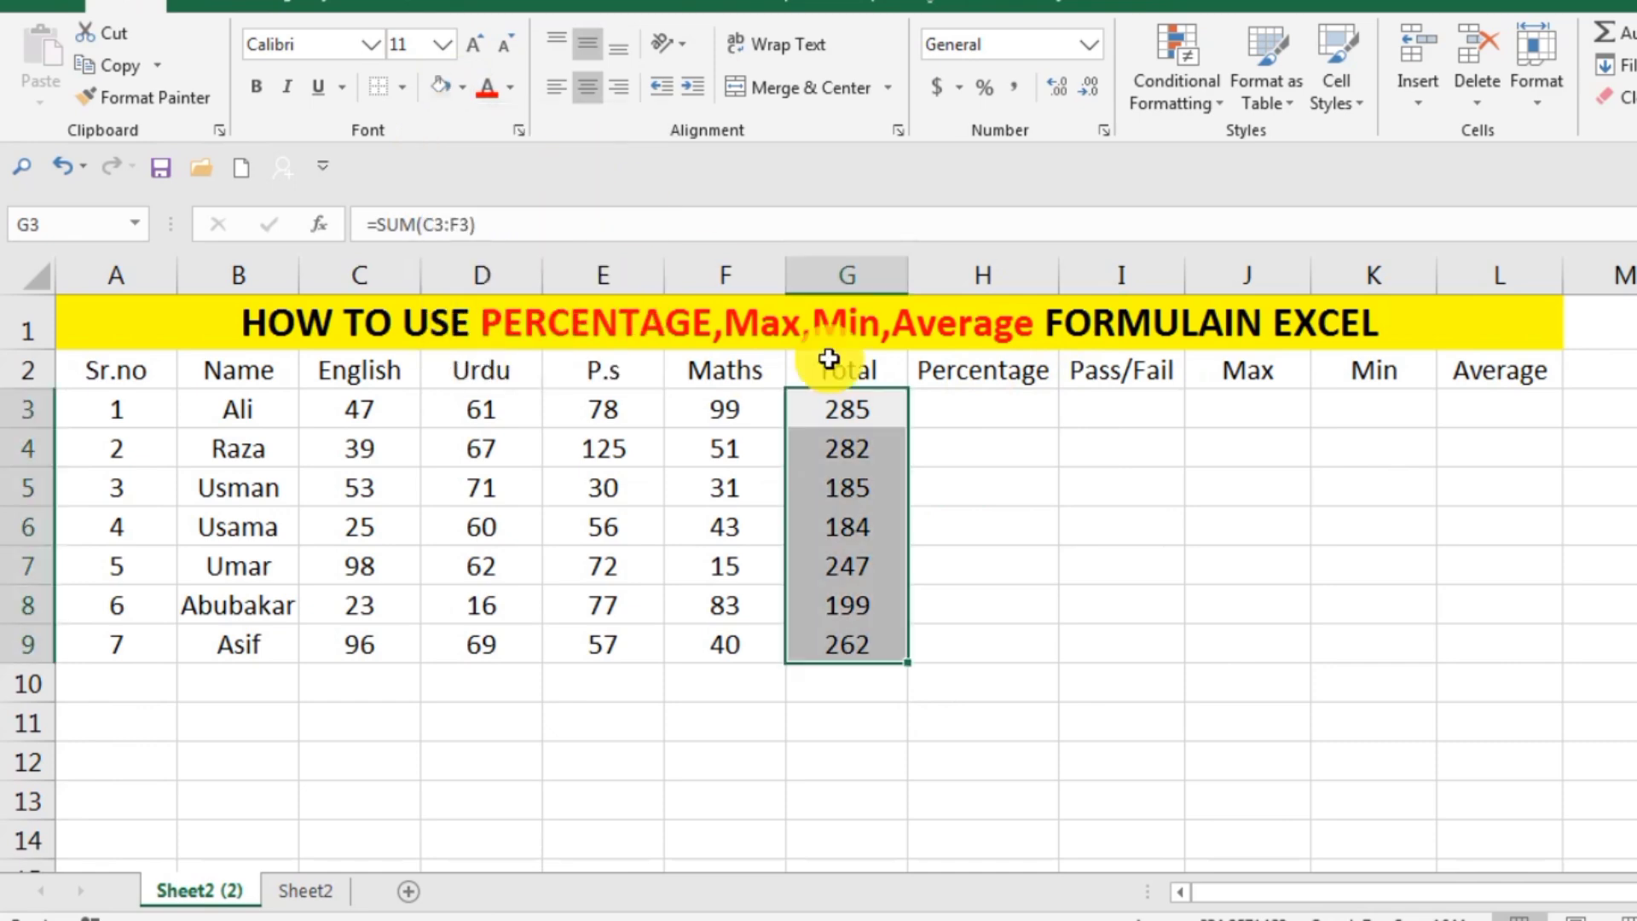
left_click(1236, 530)
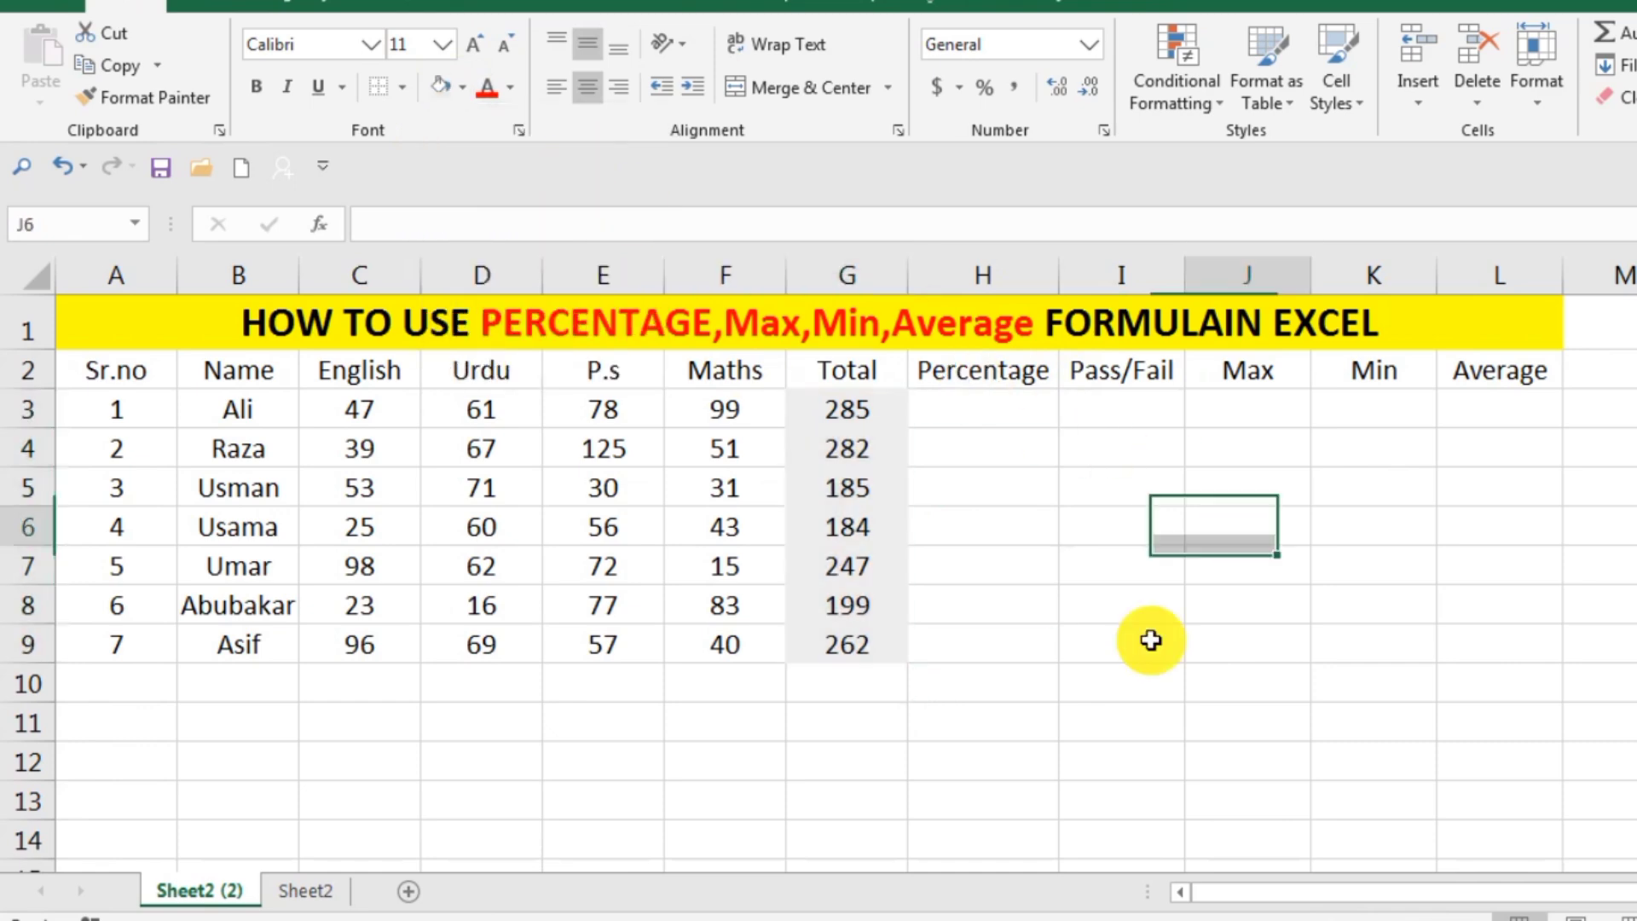
Step: Try the percentage formula =G3/4 in cell H3, and clear the cell again
double_click(997, 415)
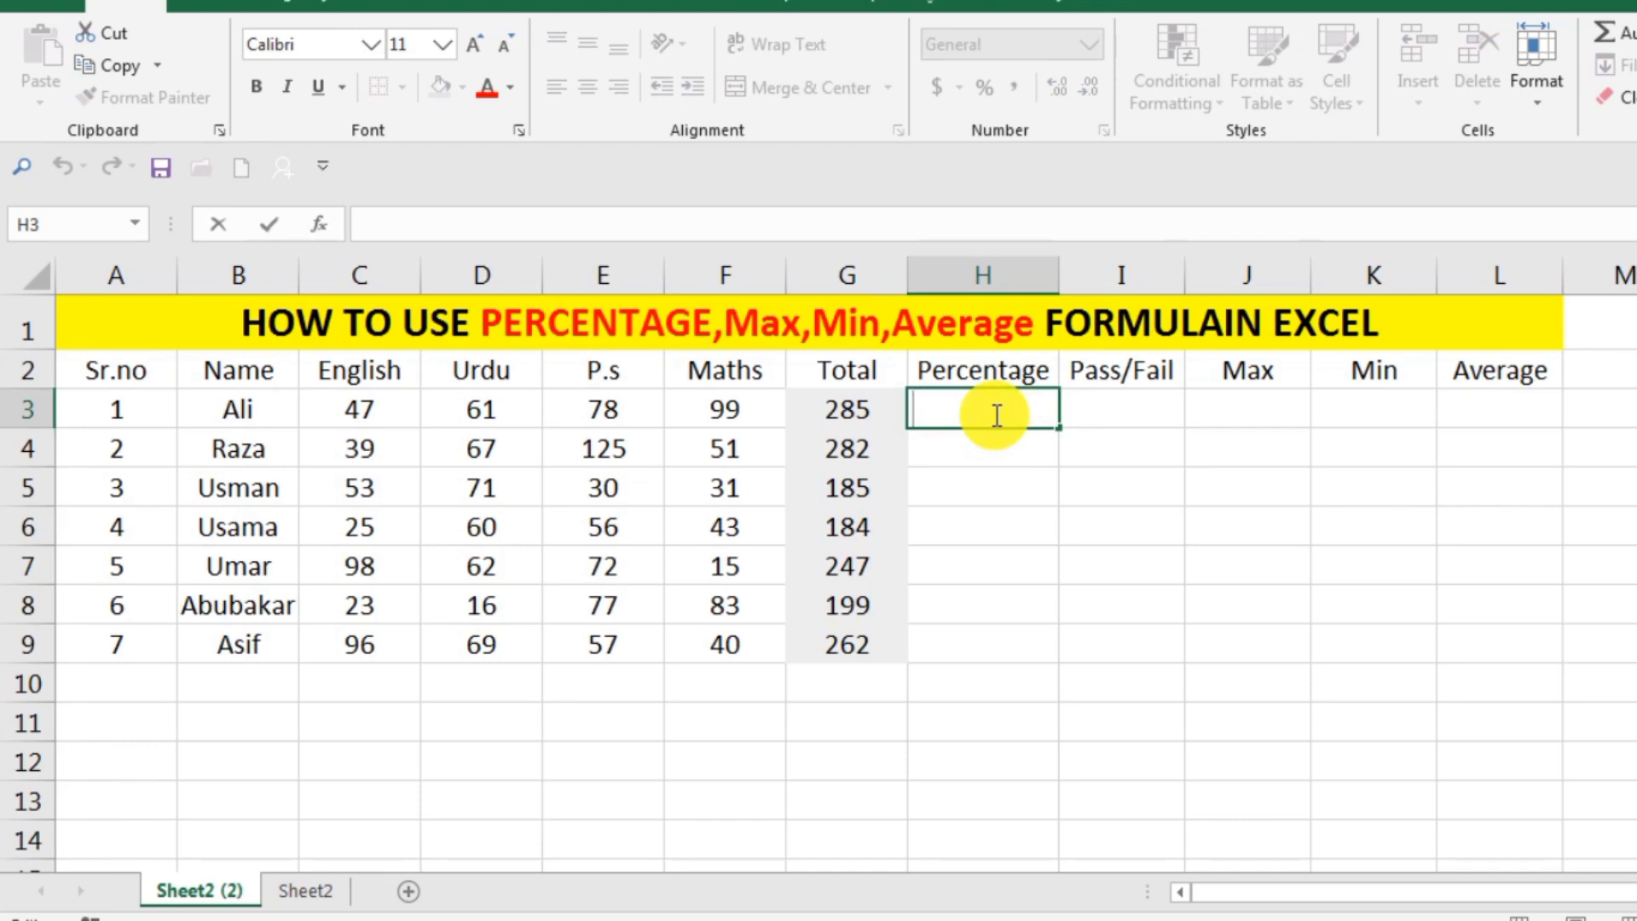
type("=")
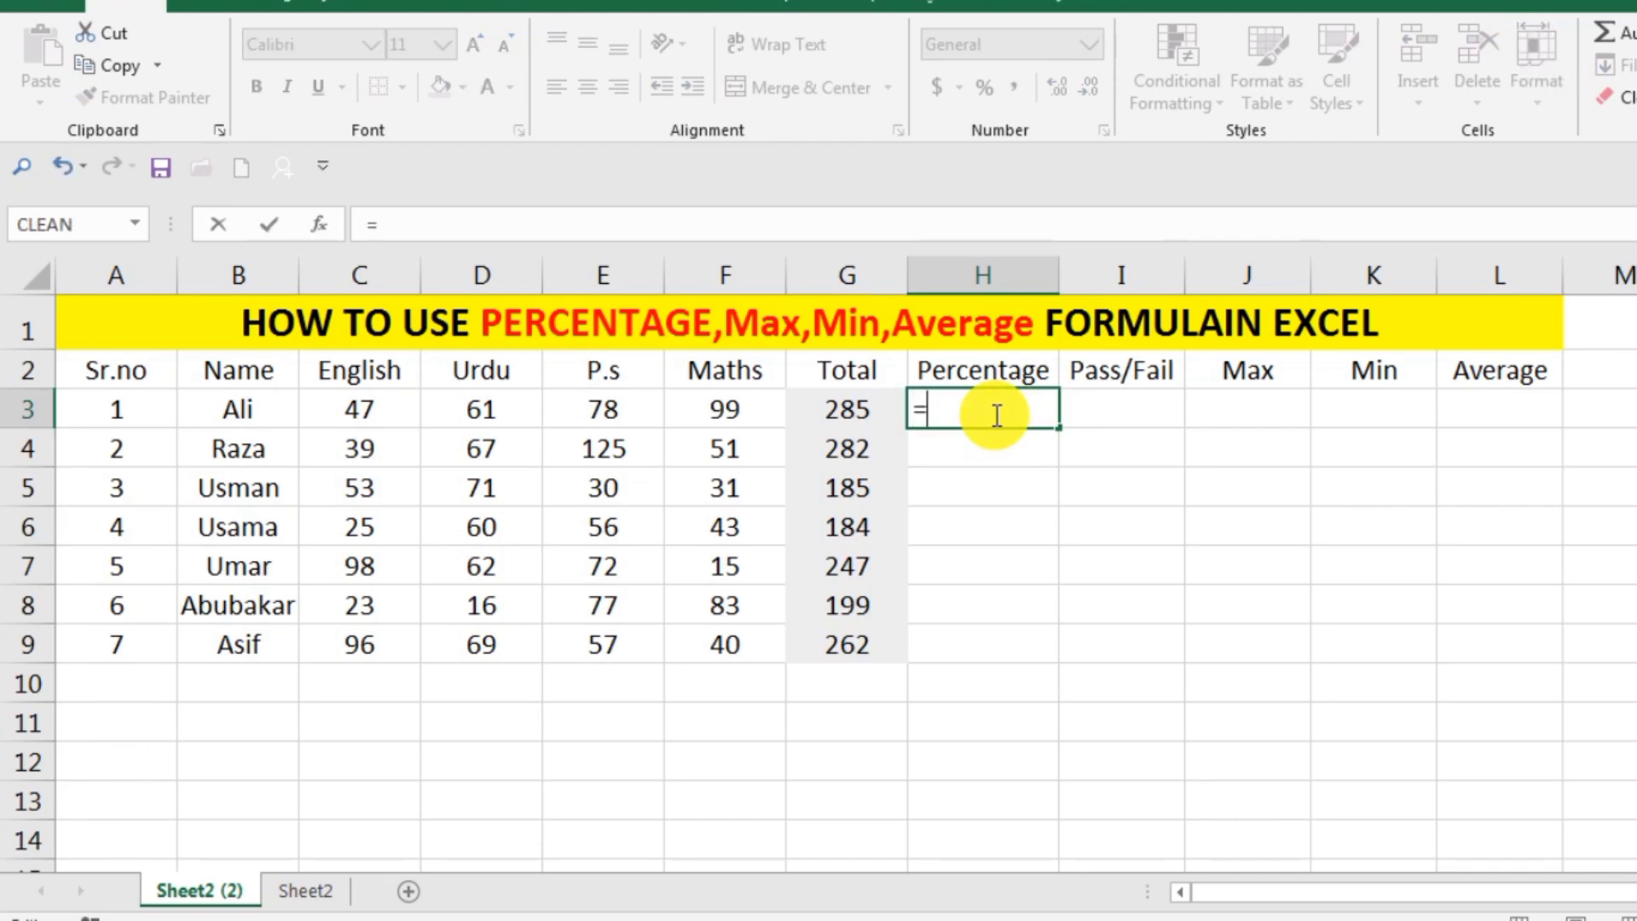
left_click(855, 410)
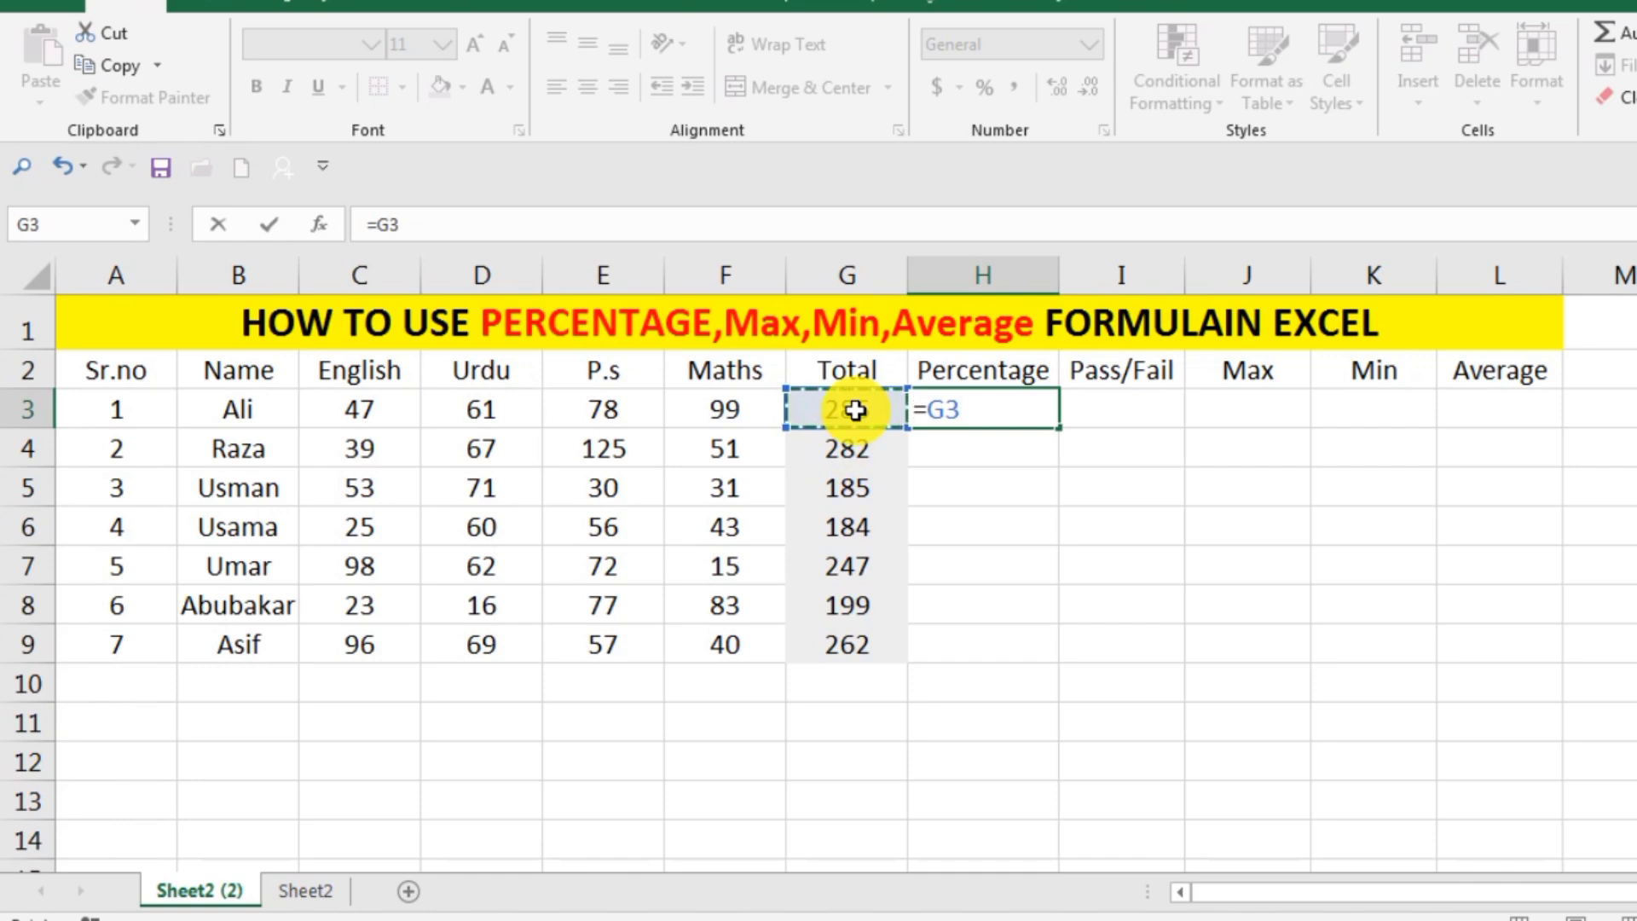
type("/")
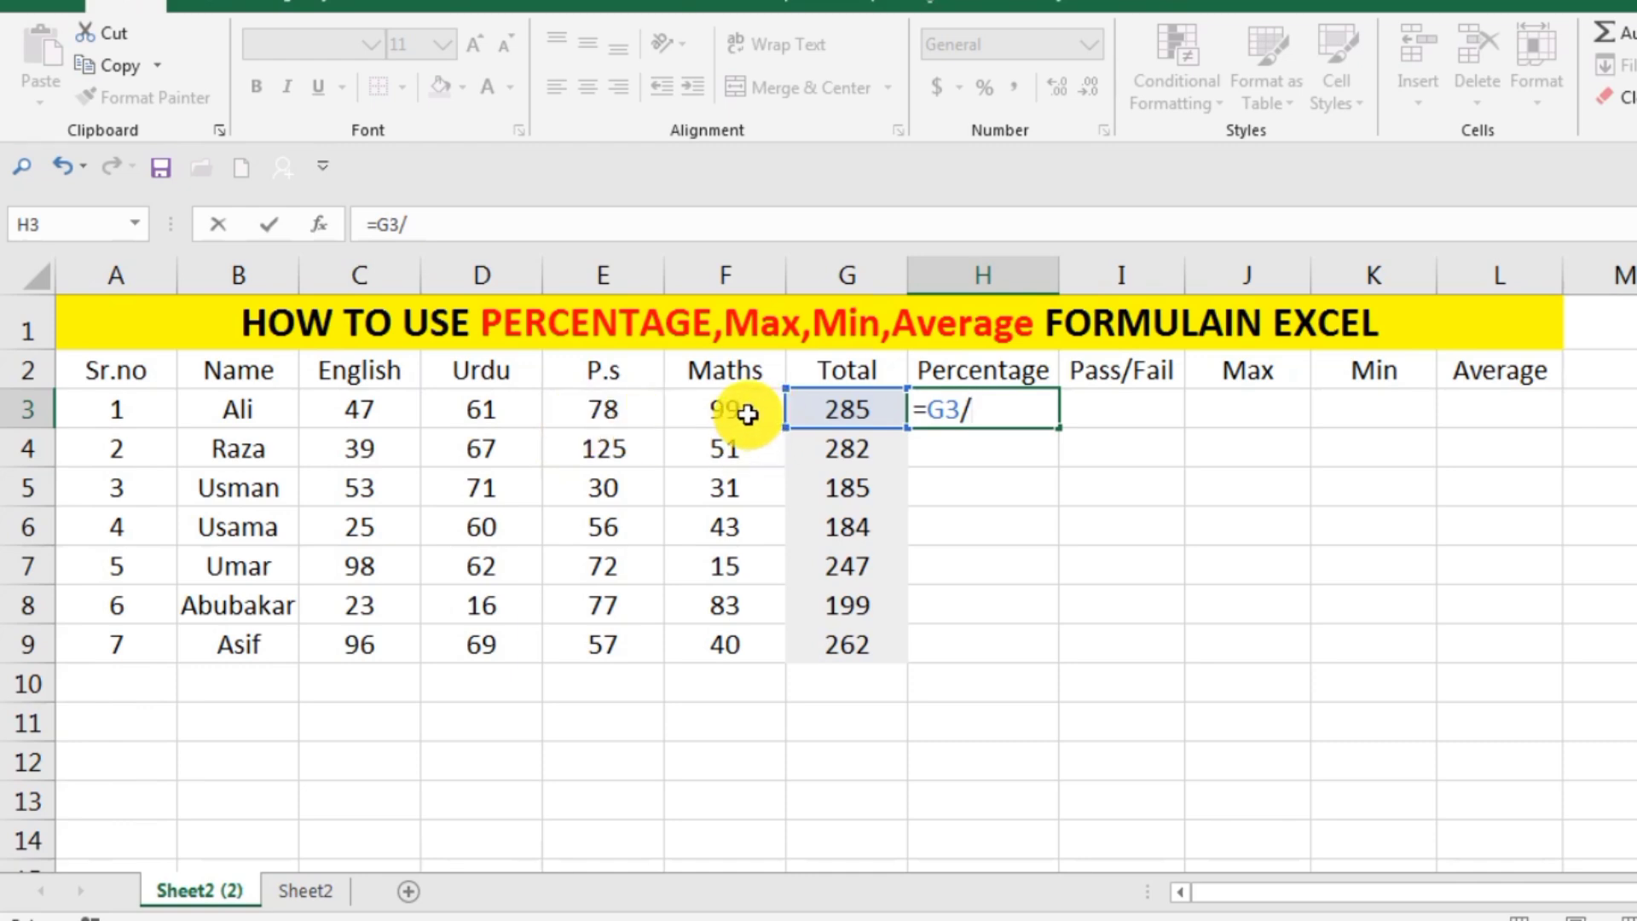
type("4")
key("Return")
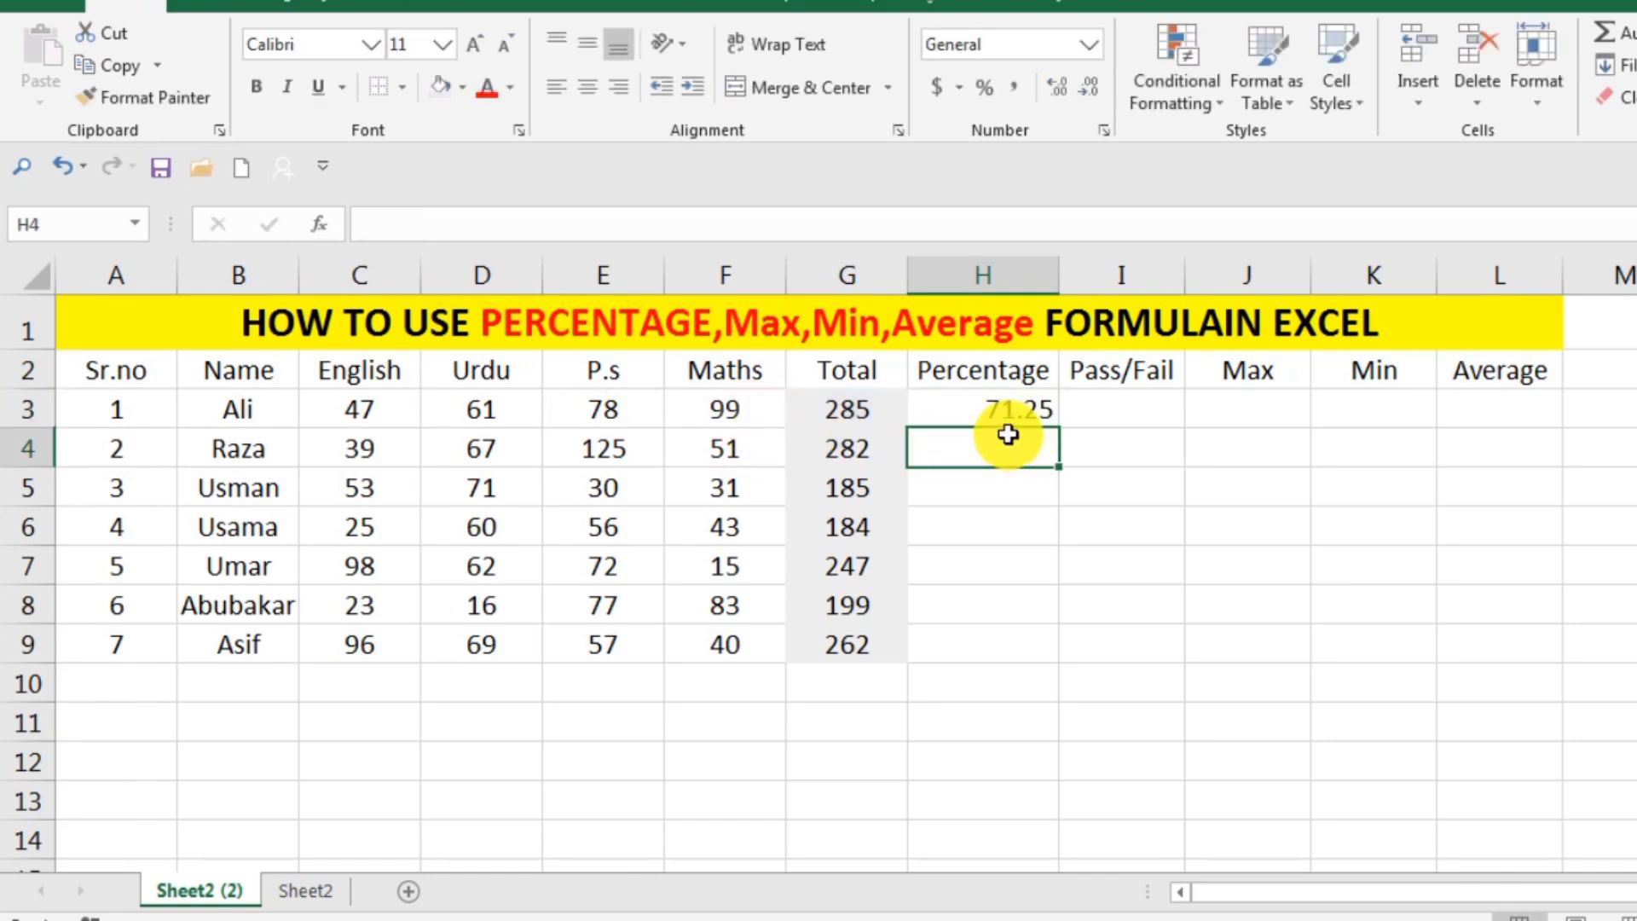
left_click(1006, 415)
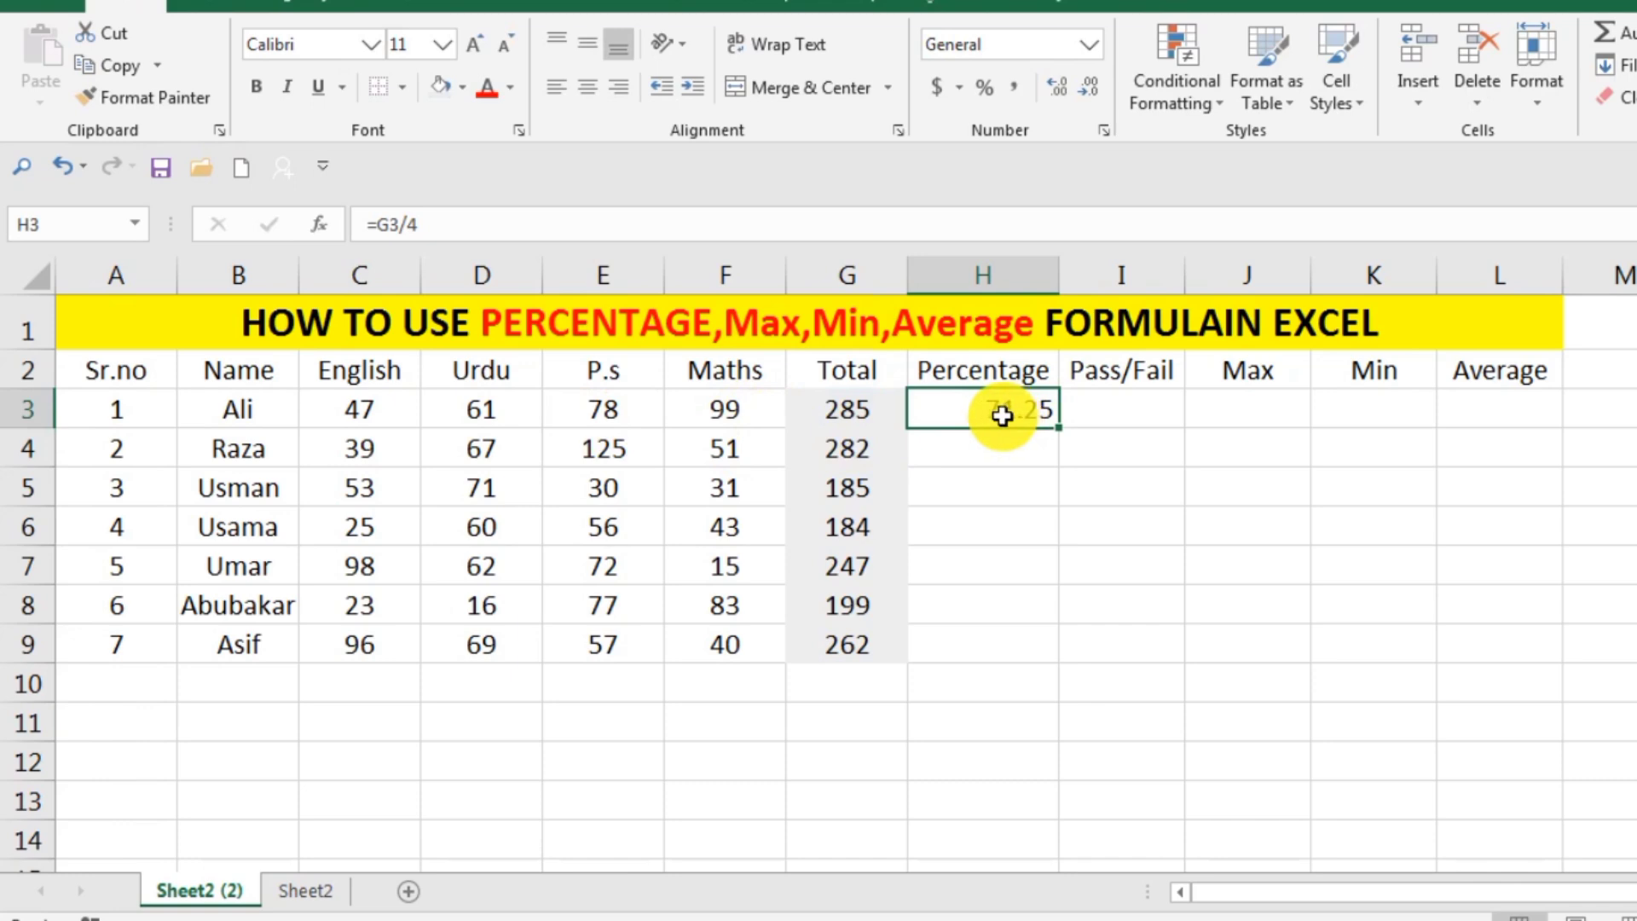
key("Delete")
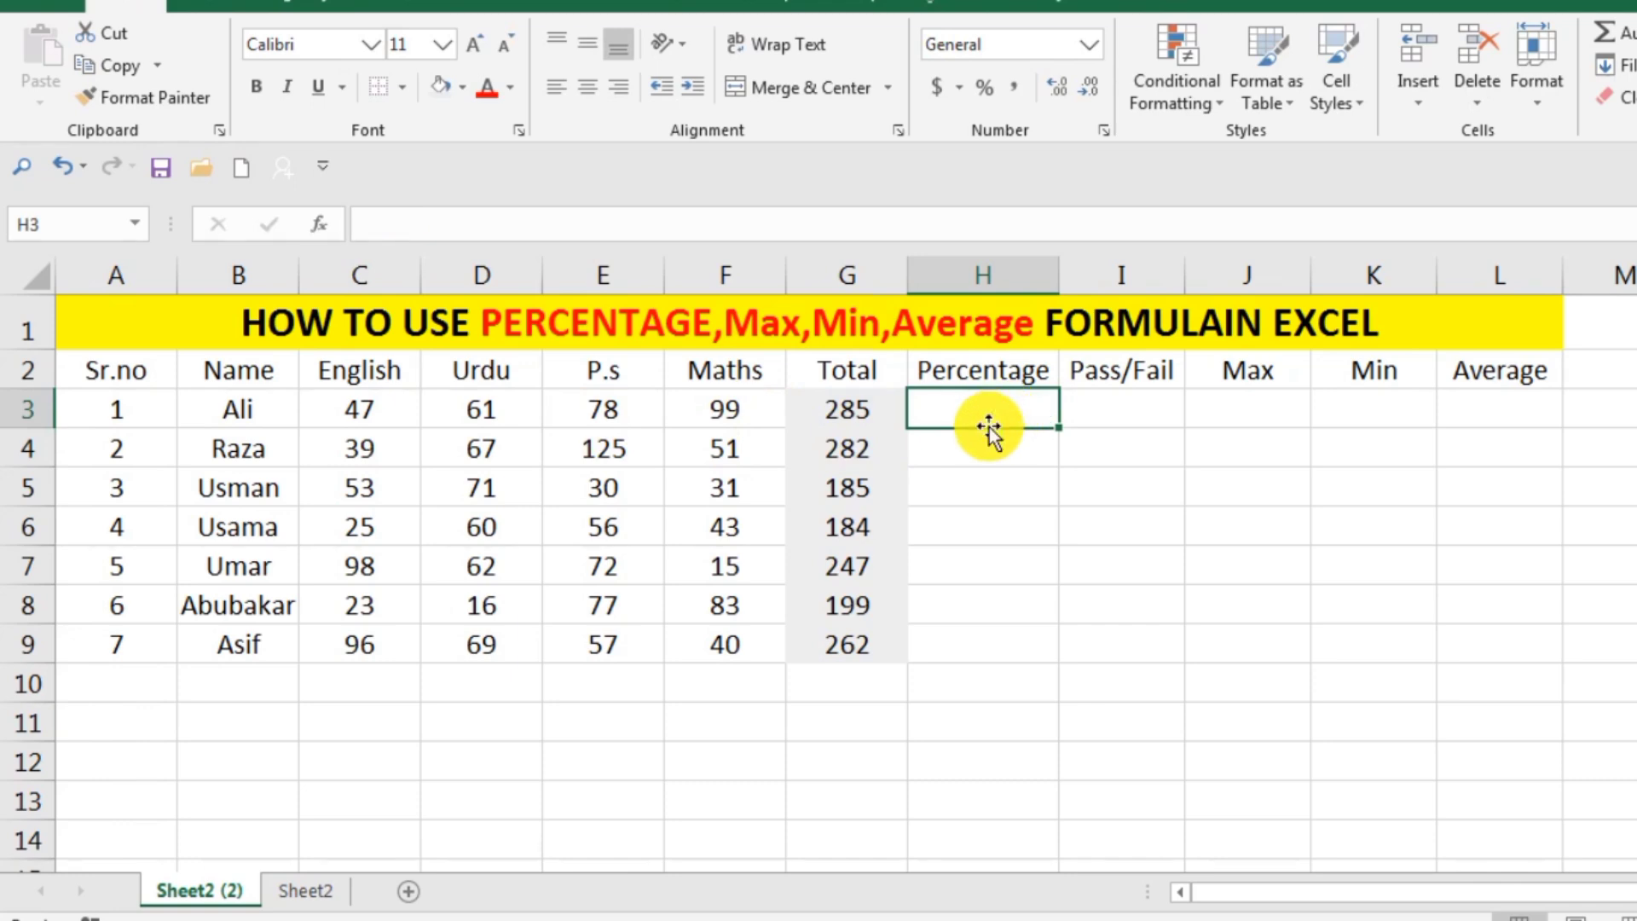
Step: Enter the formula =G3*100/400 in cell H3 to calculate the first student's percentage
type("=")
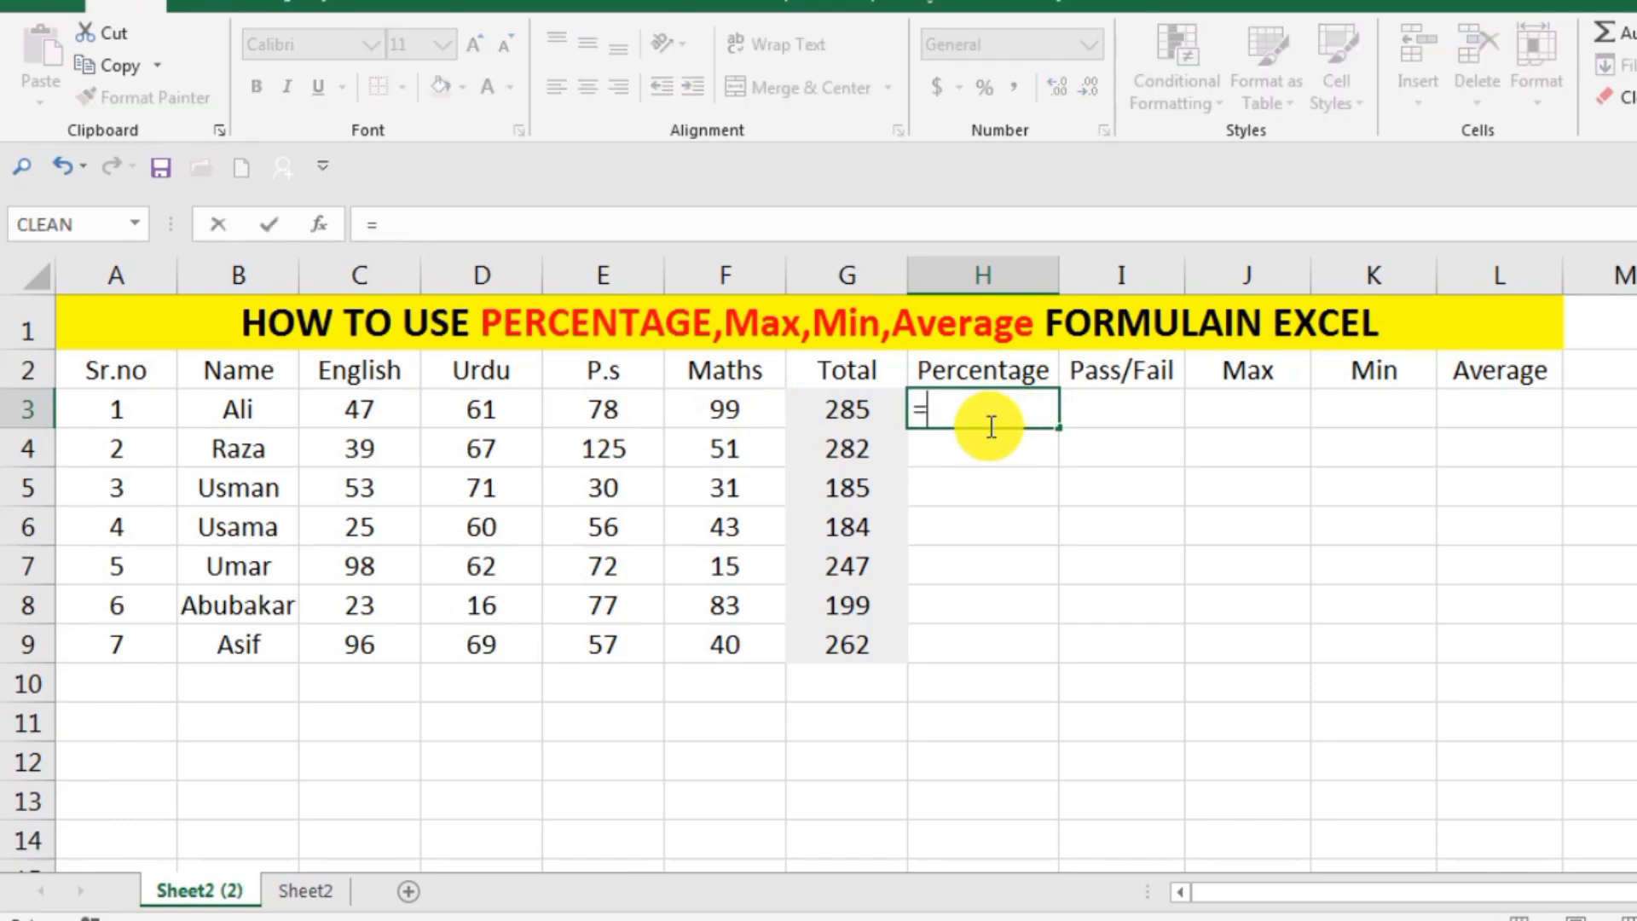
left_click(848, 402)
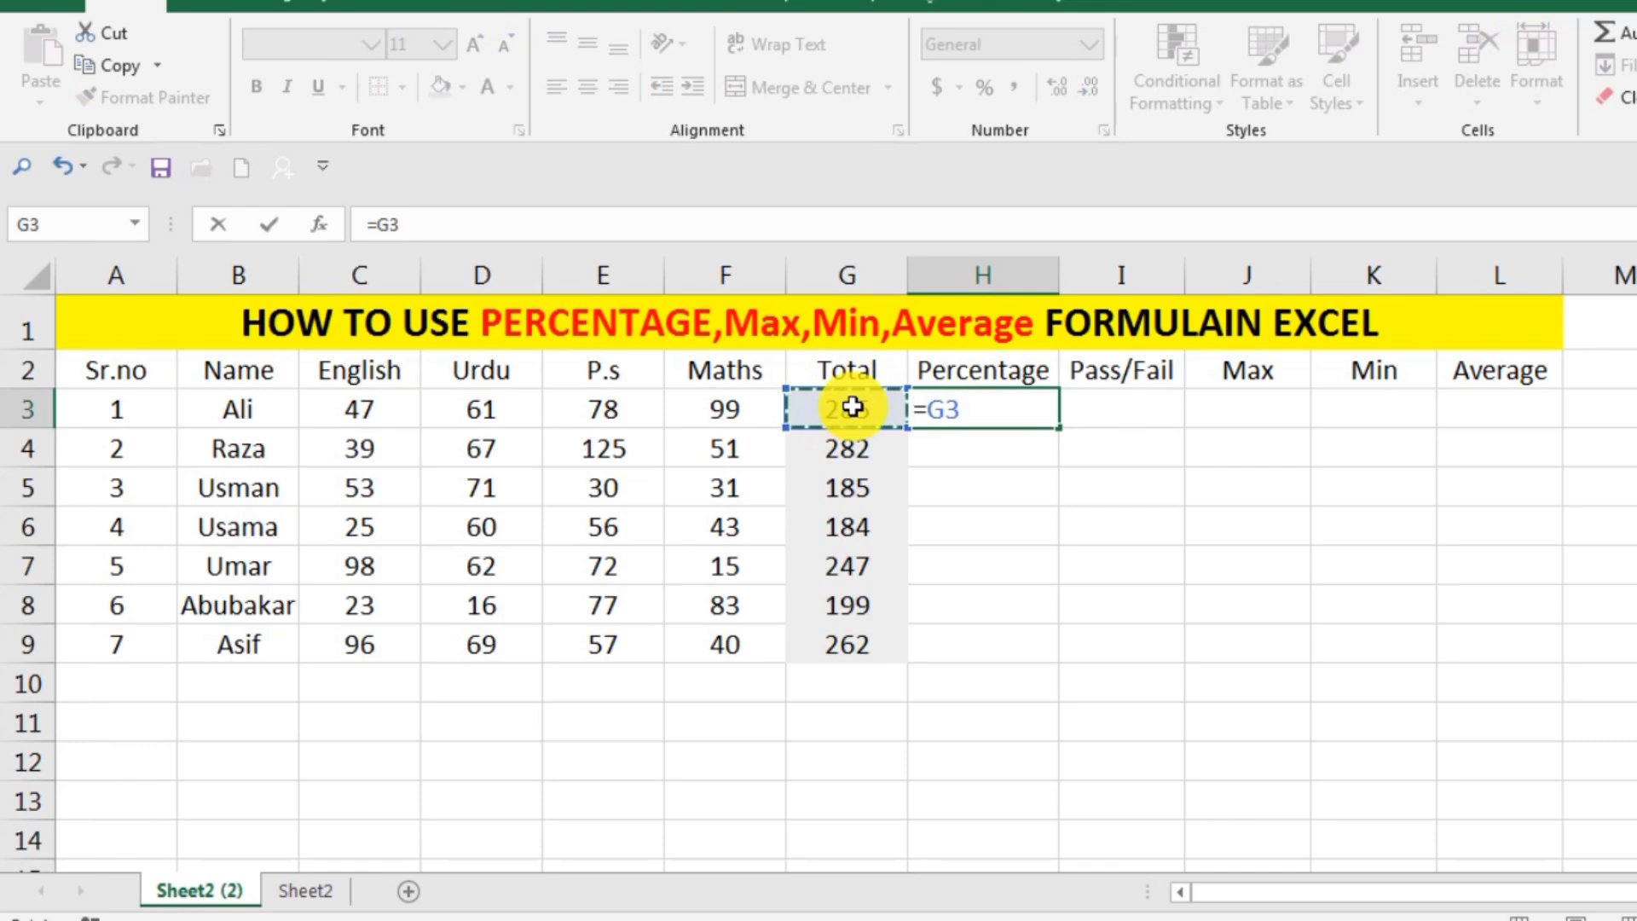
type("*10 0/")
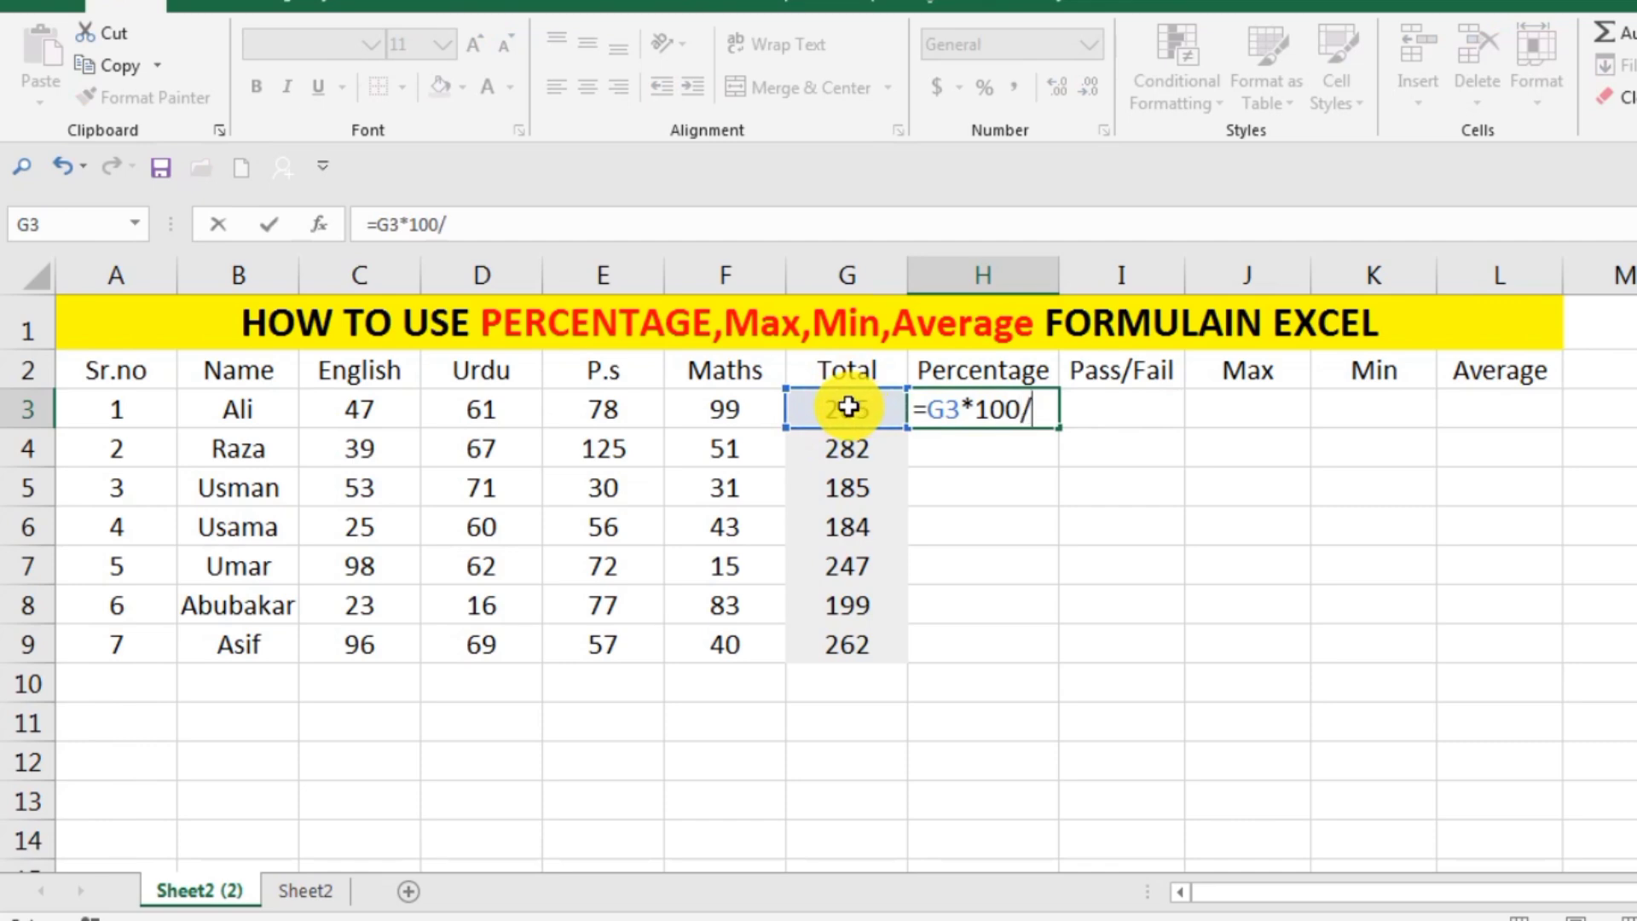
type("400")
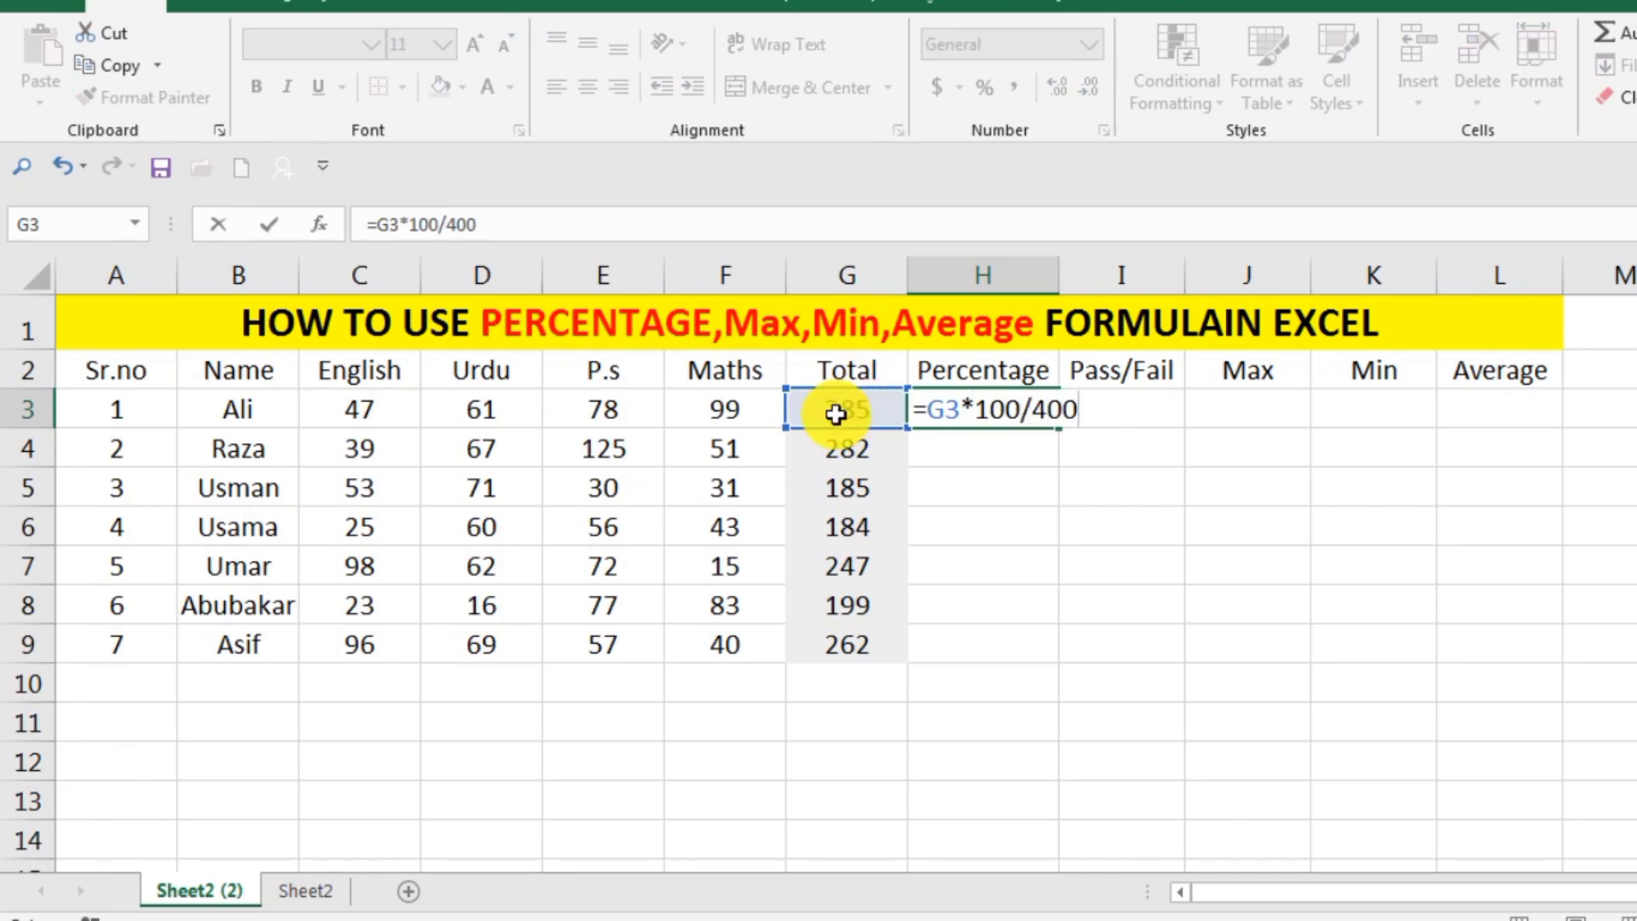
key("Return")
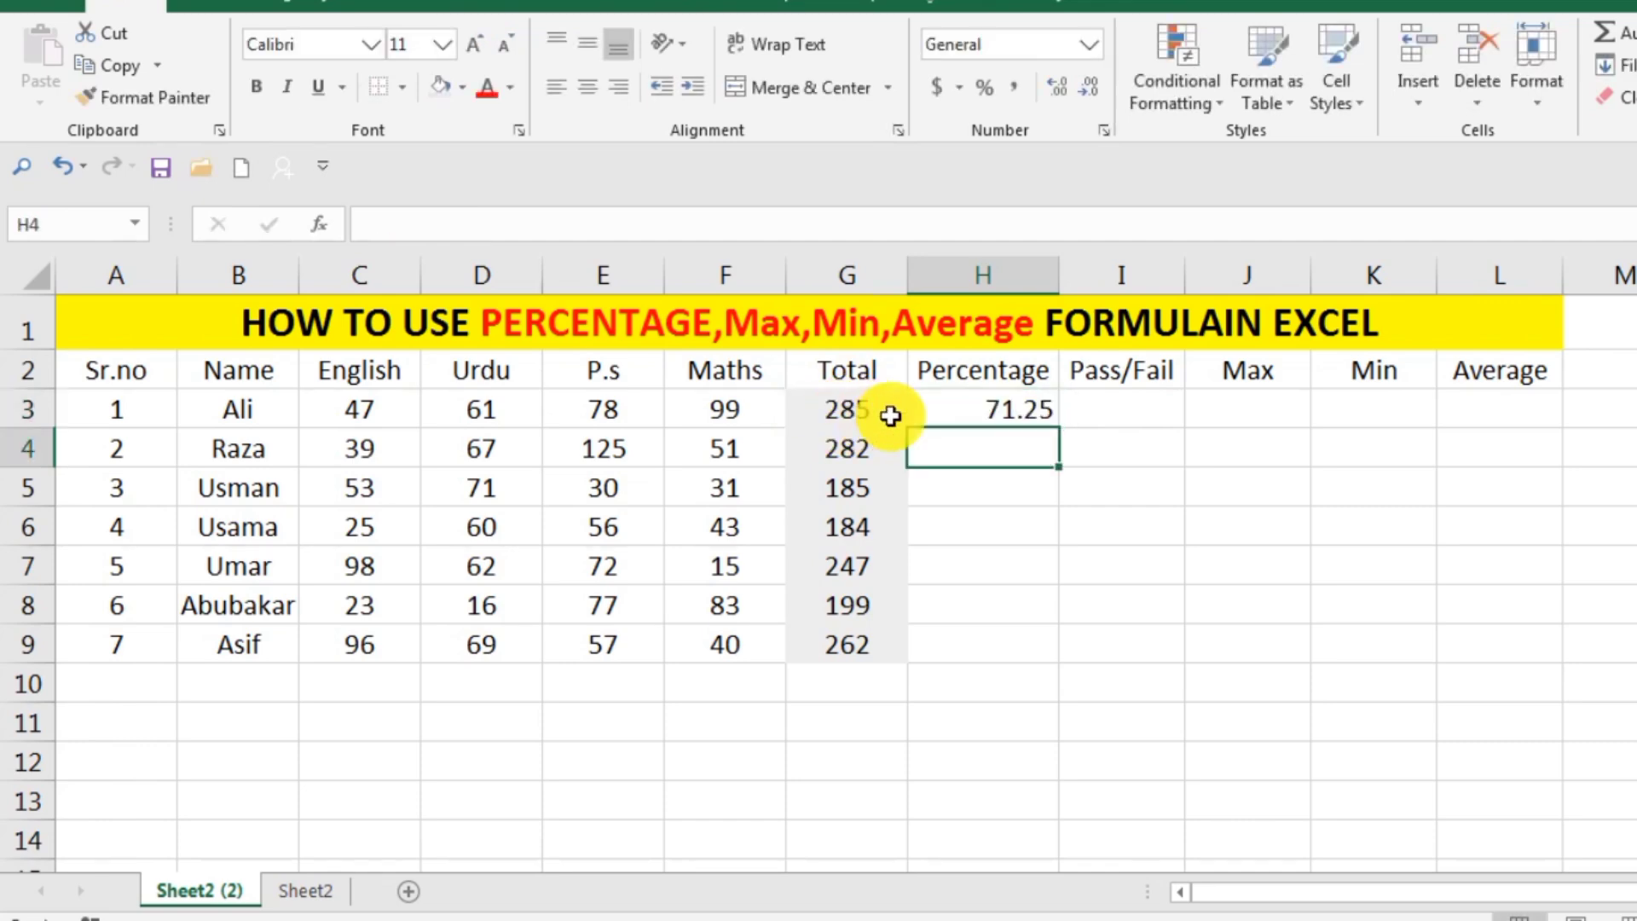
Step: Fill the percentage formula from H3 down through H9 for the remaining students
left_click(1001, 412)
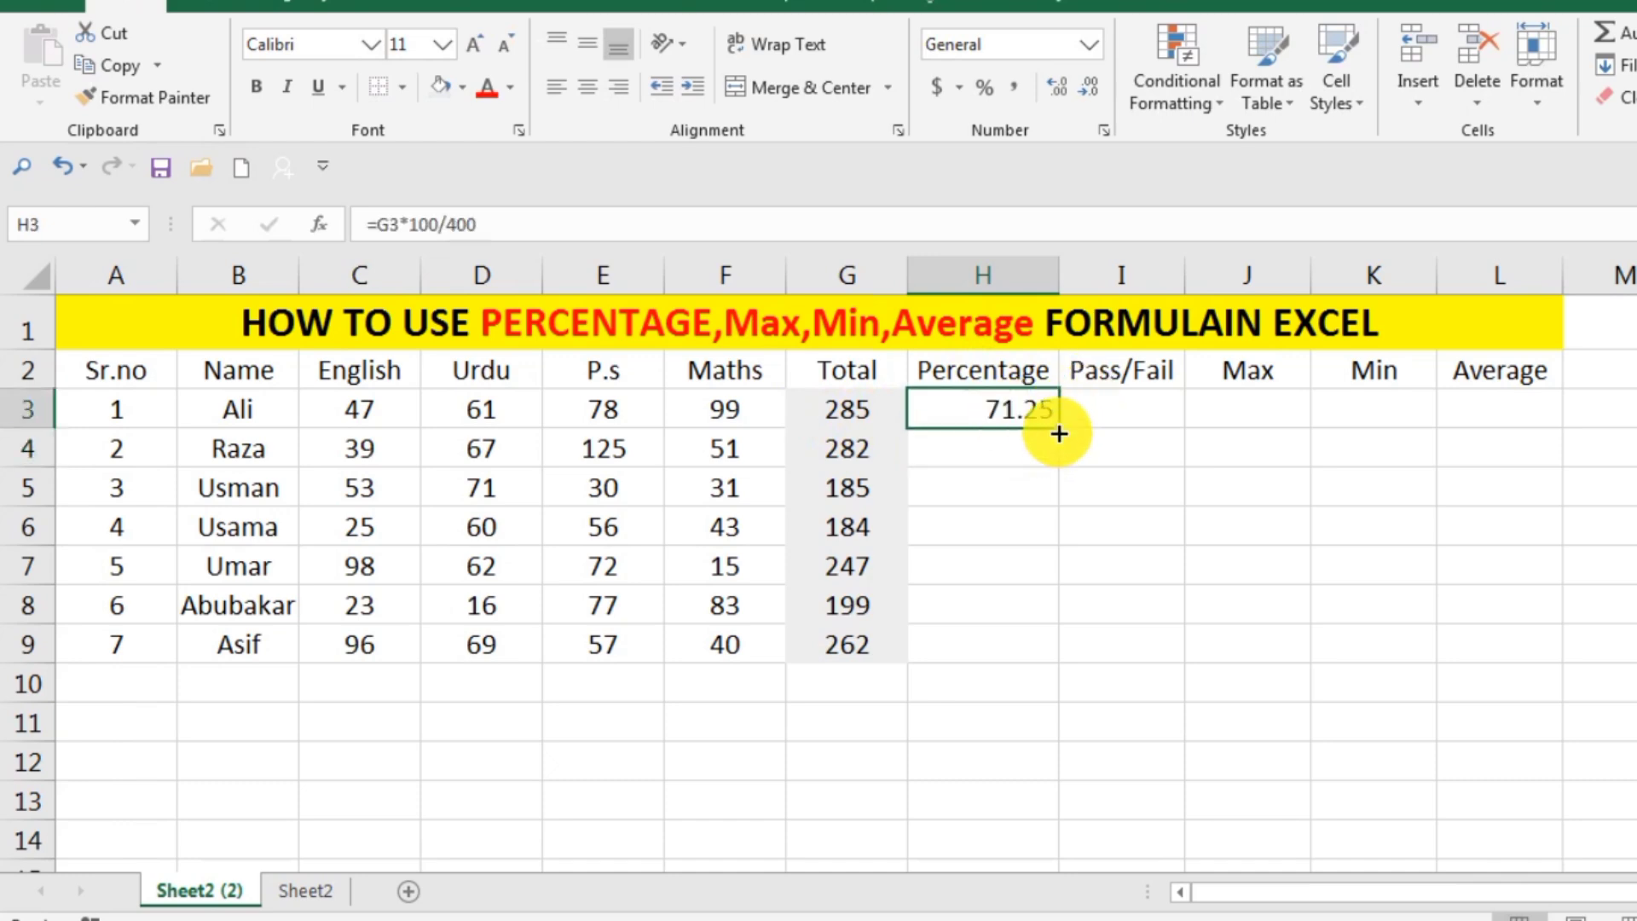
left_click_drag(1059, 434, 1060, 663)
left_click(1217, 535)
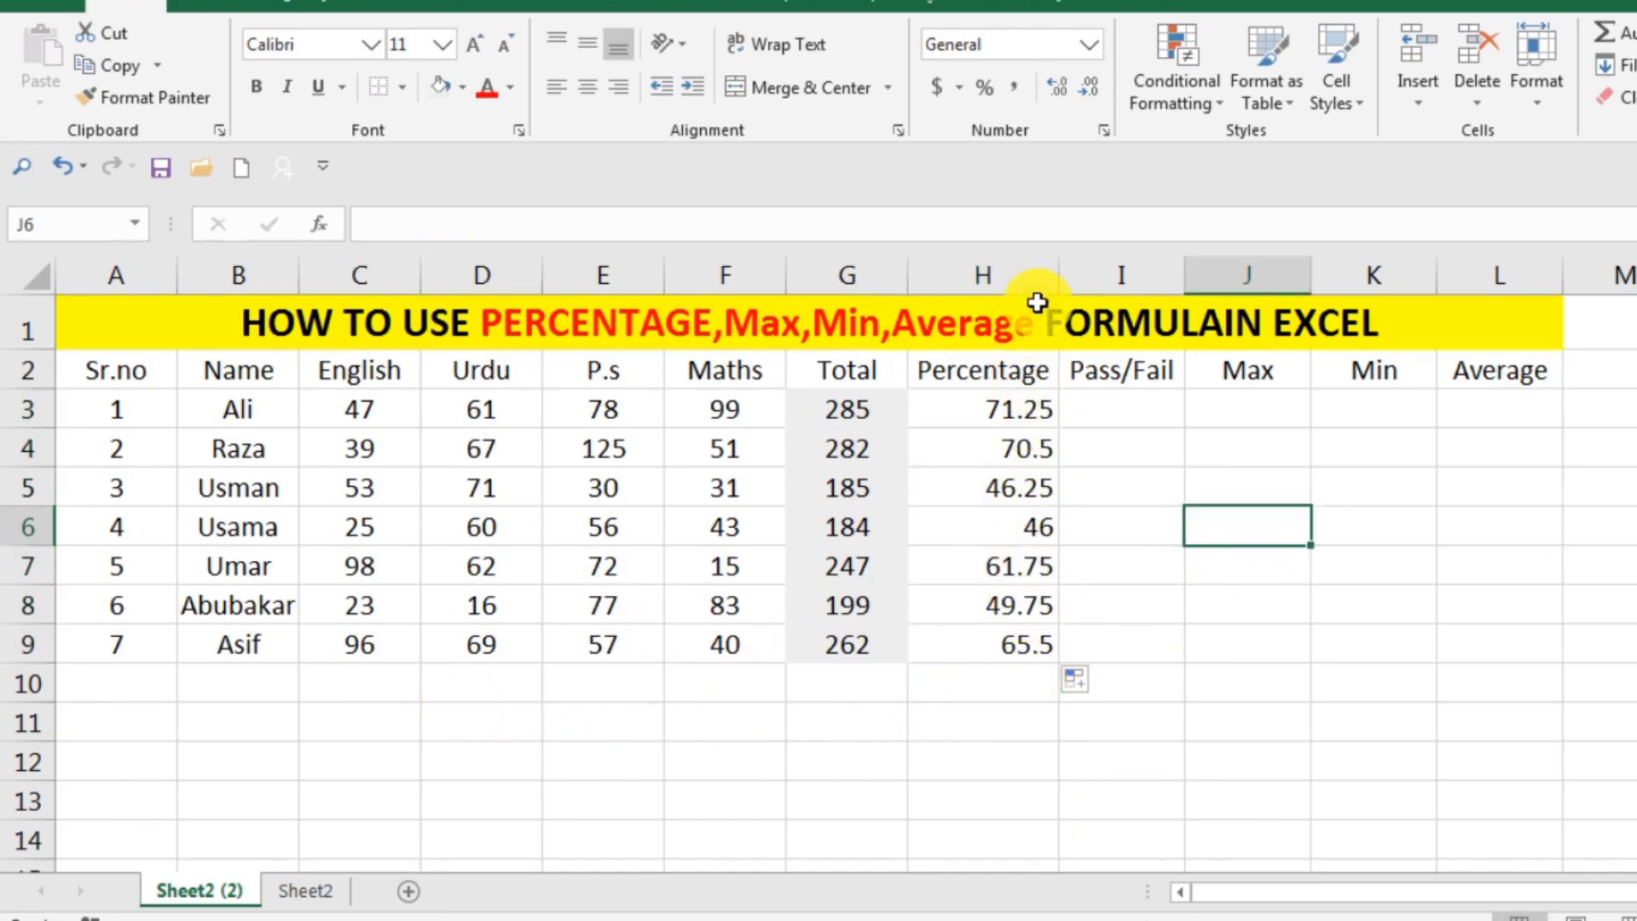
Step: Enter =IF(G3=>250,"pass","fail") in cell I3 to grade the first student by total, accepting the proposed correction to >=
left_click_drag(1245, 486, 1312, 537)
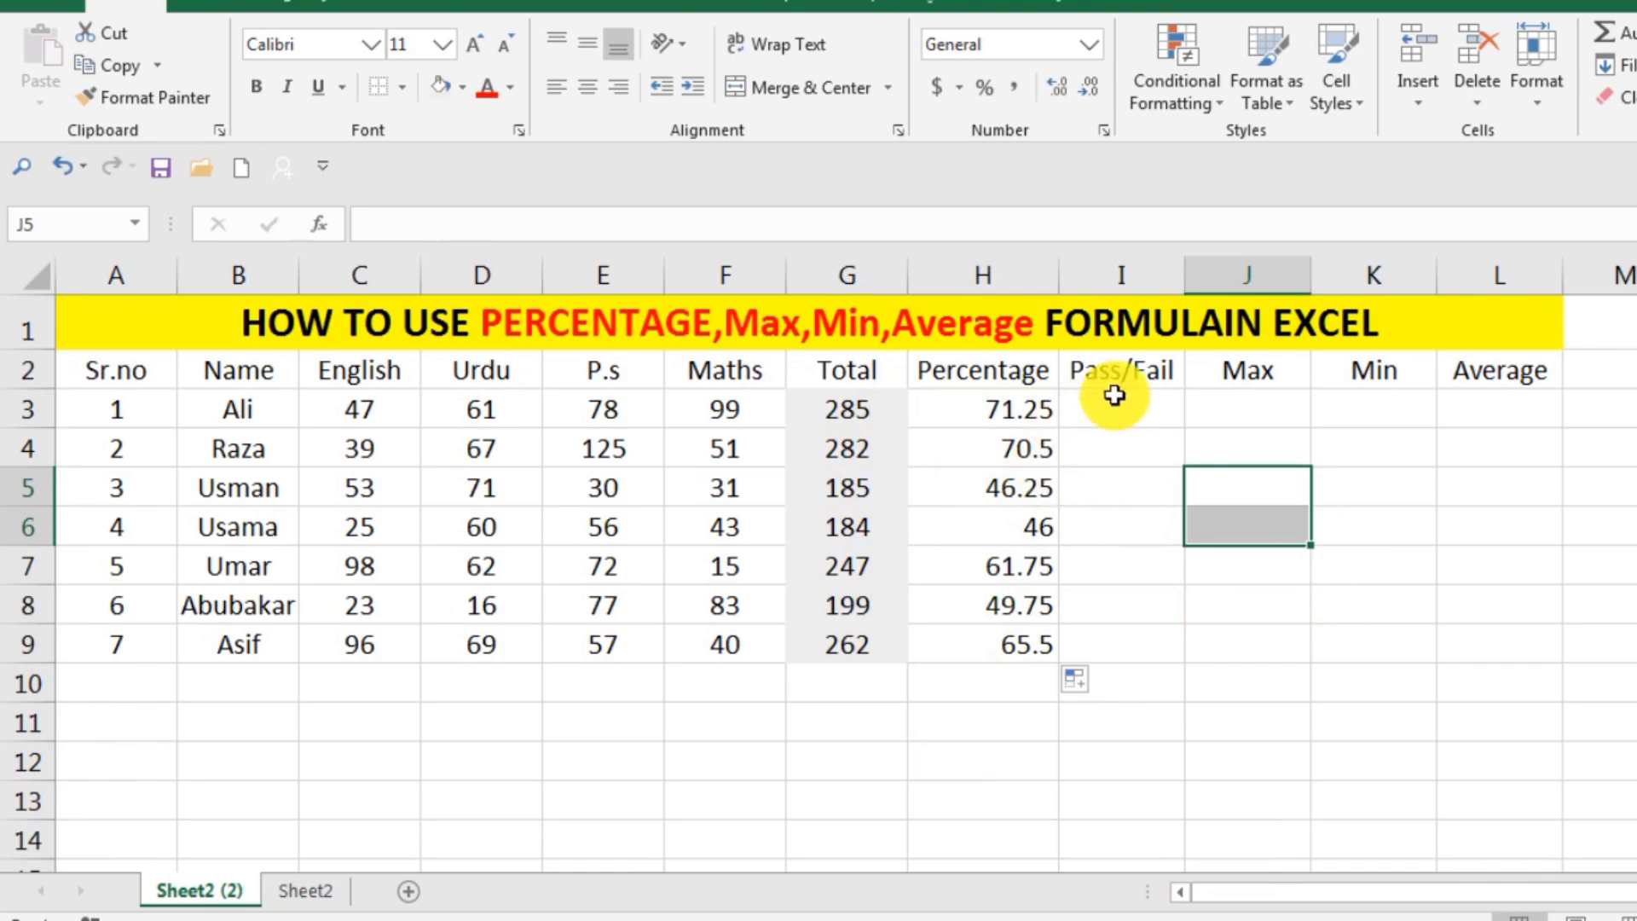
double_click(1146, 419)
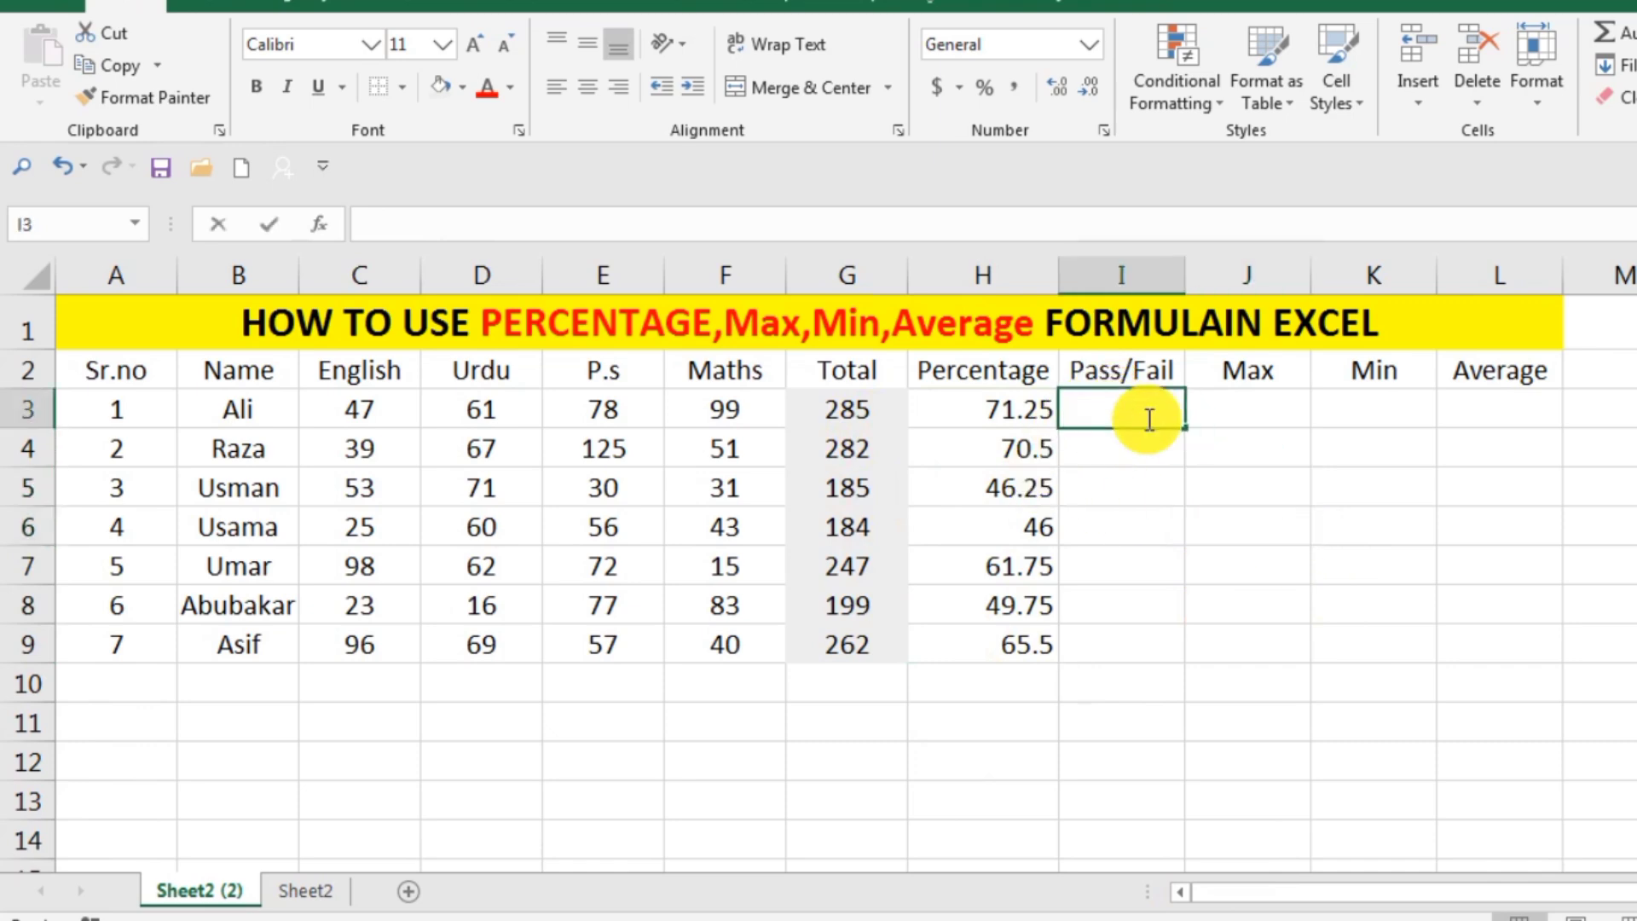
type("=")
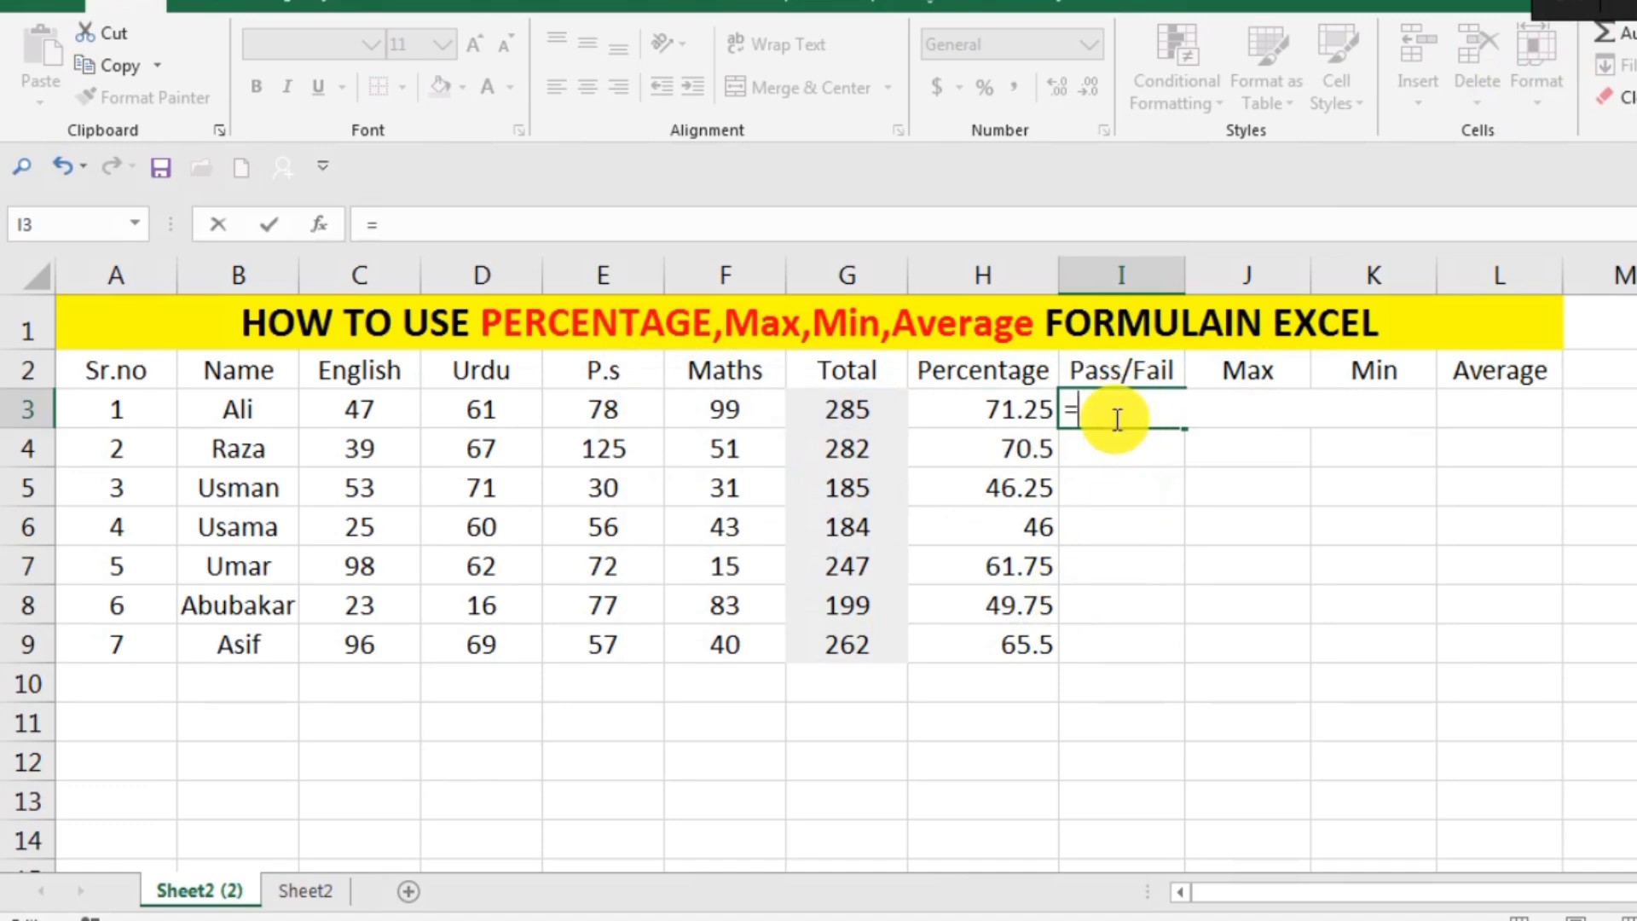
type("if")
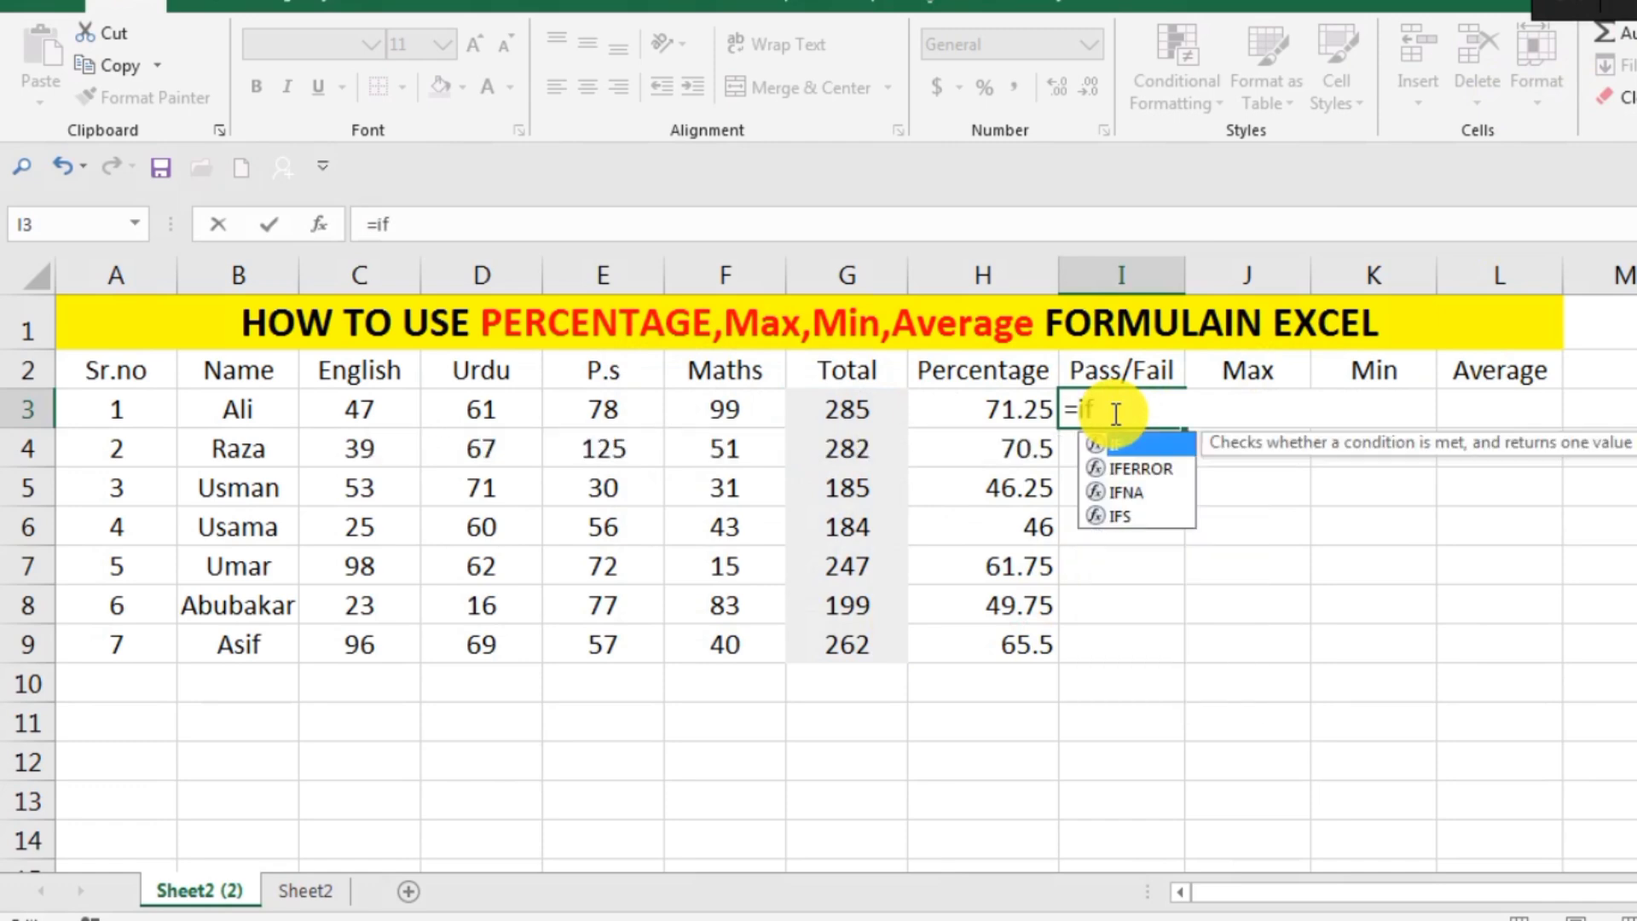
double_click(1157, 445)
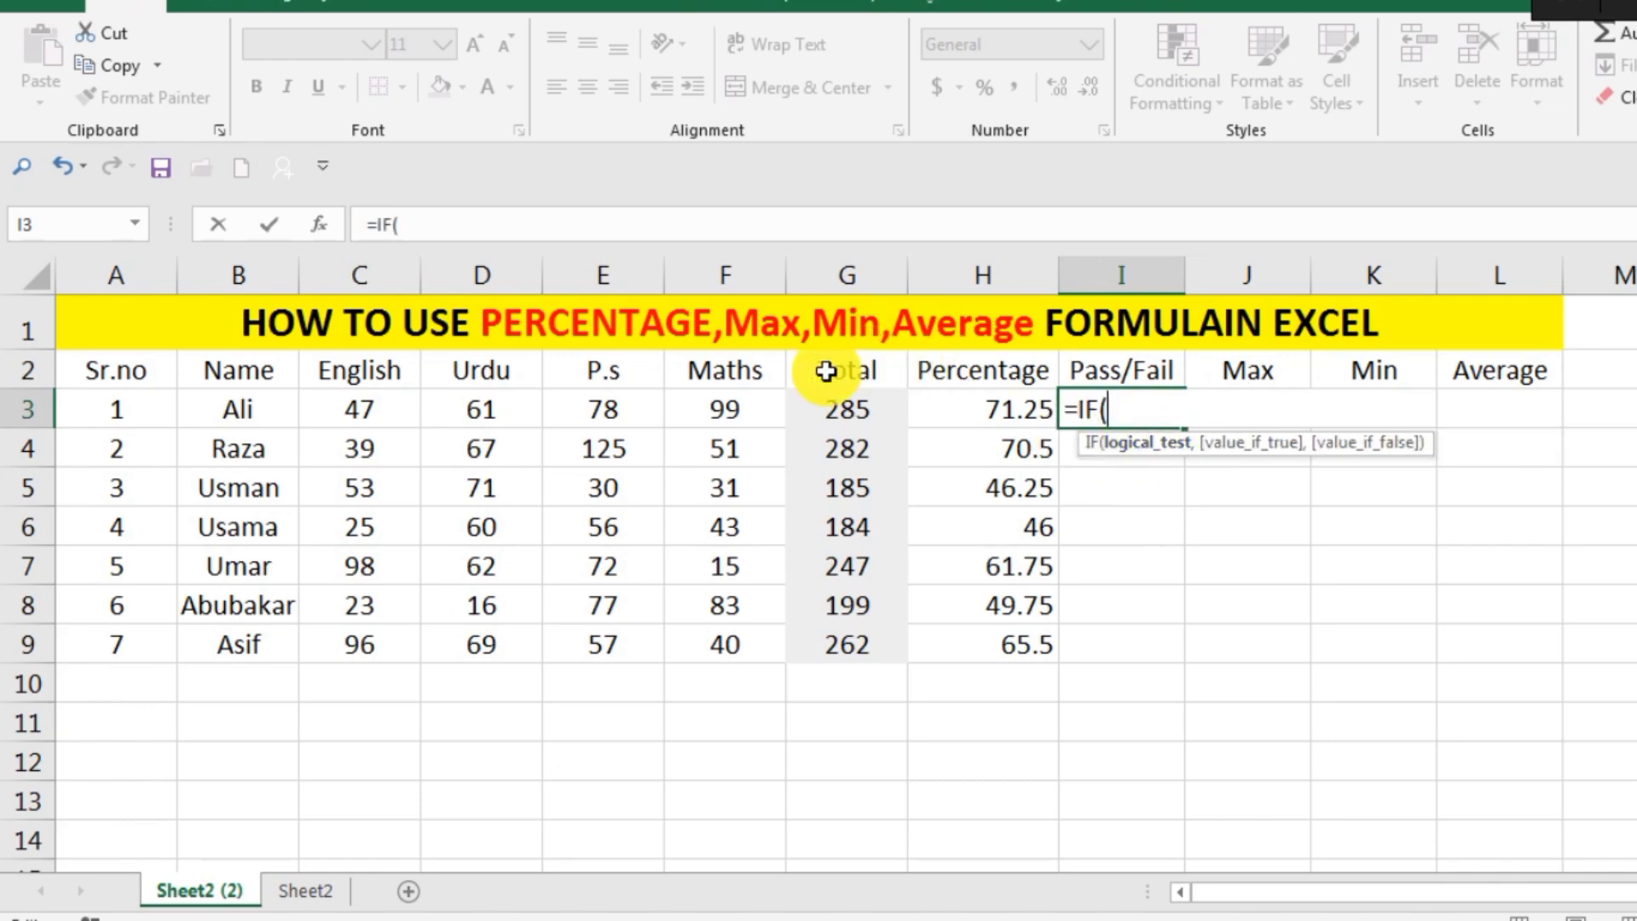
left_click(856, 414)
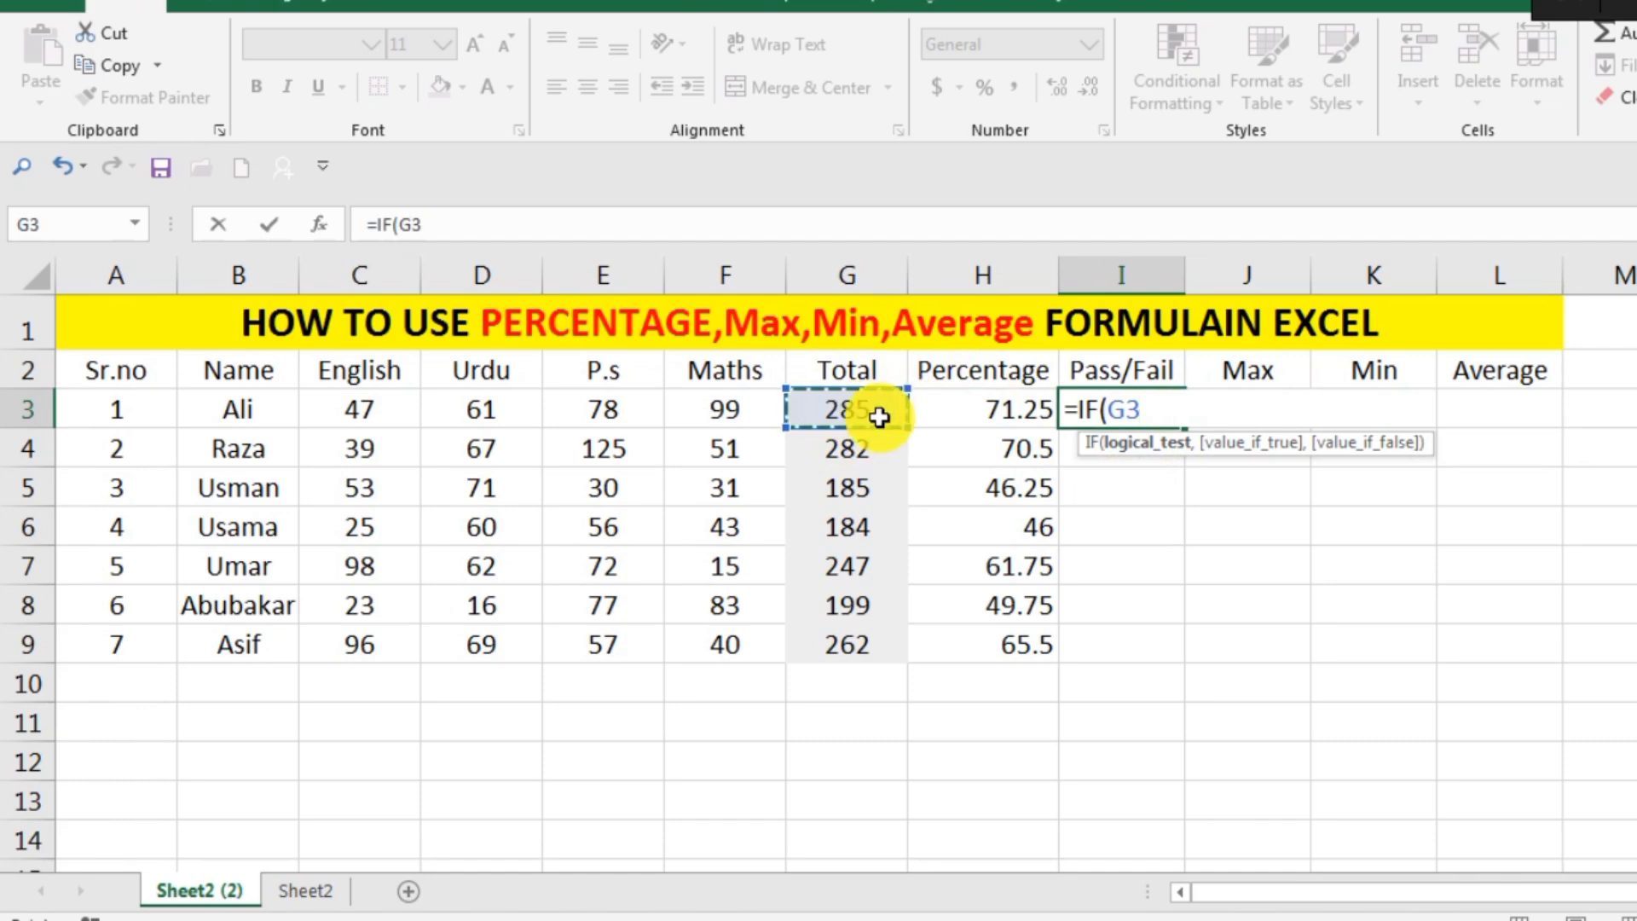
type("=>")
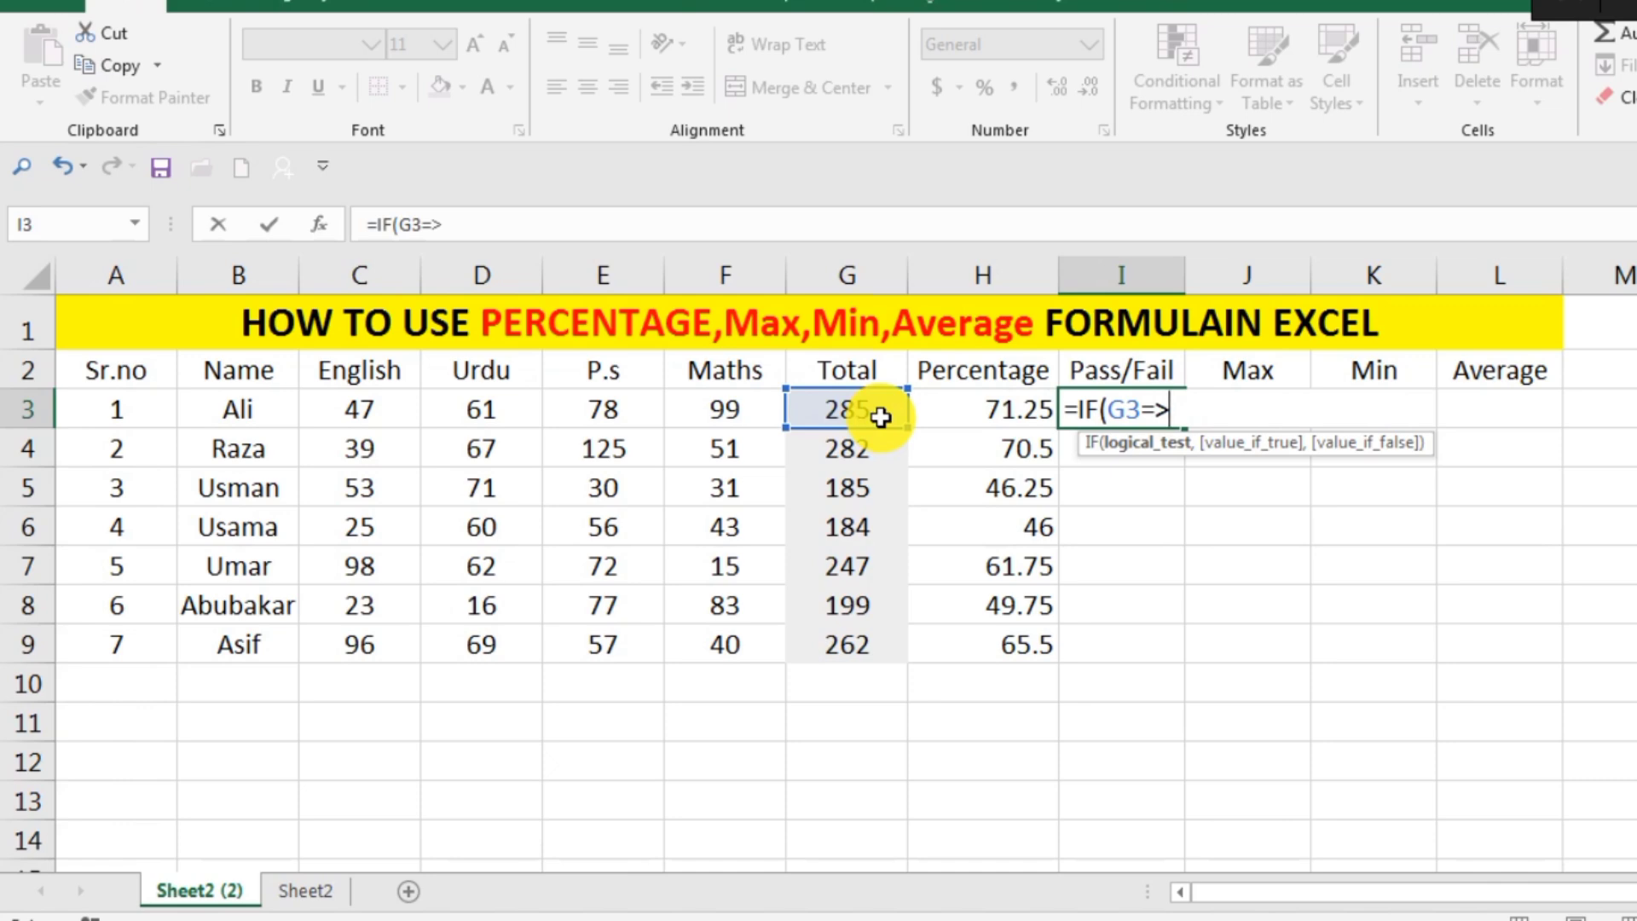
type("250,")
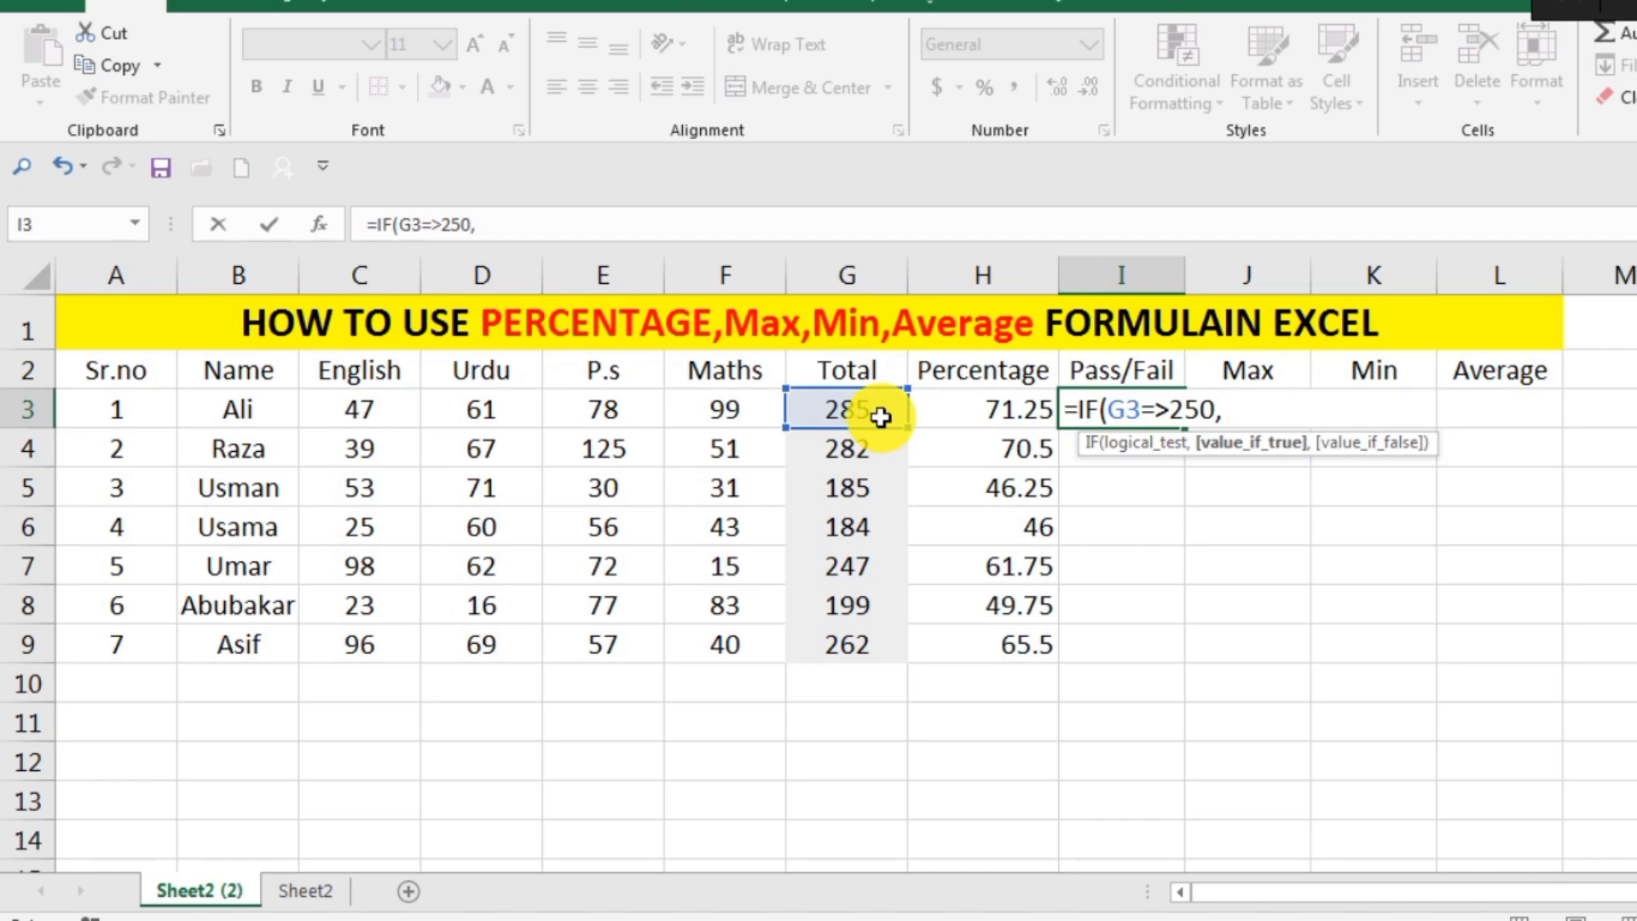
type("\"pass")
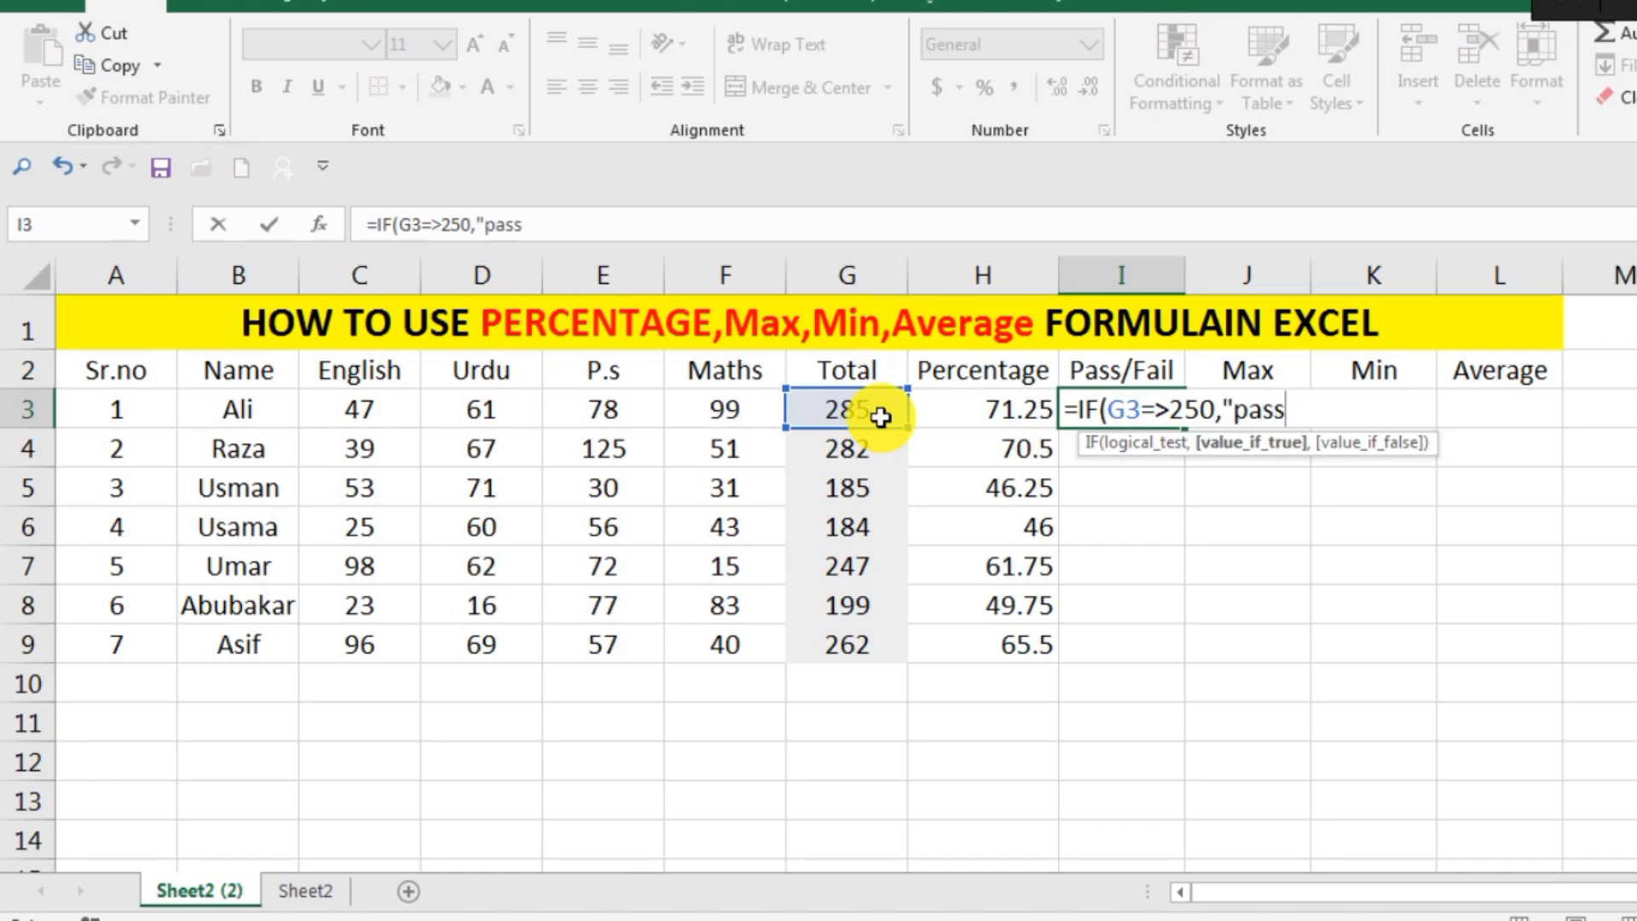
type("\",")
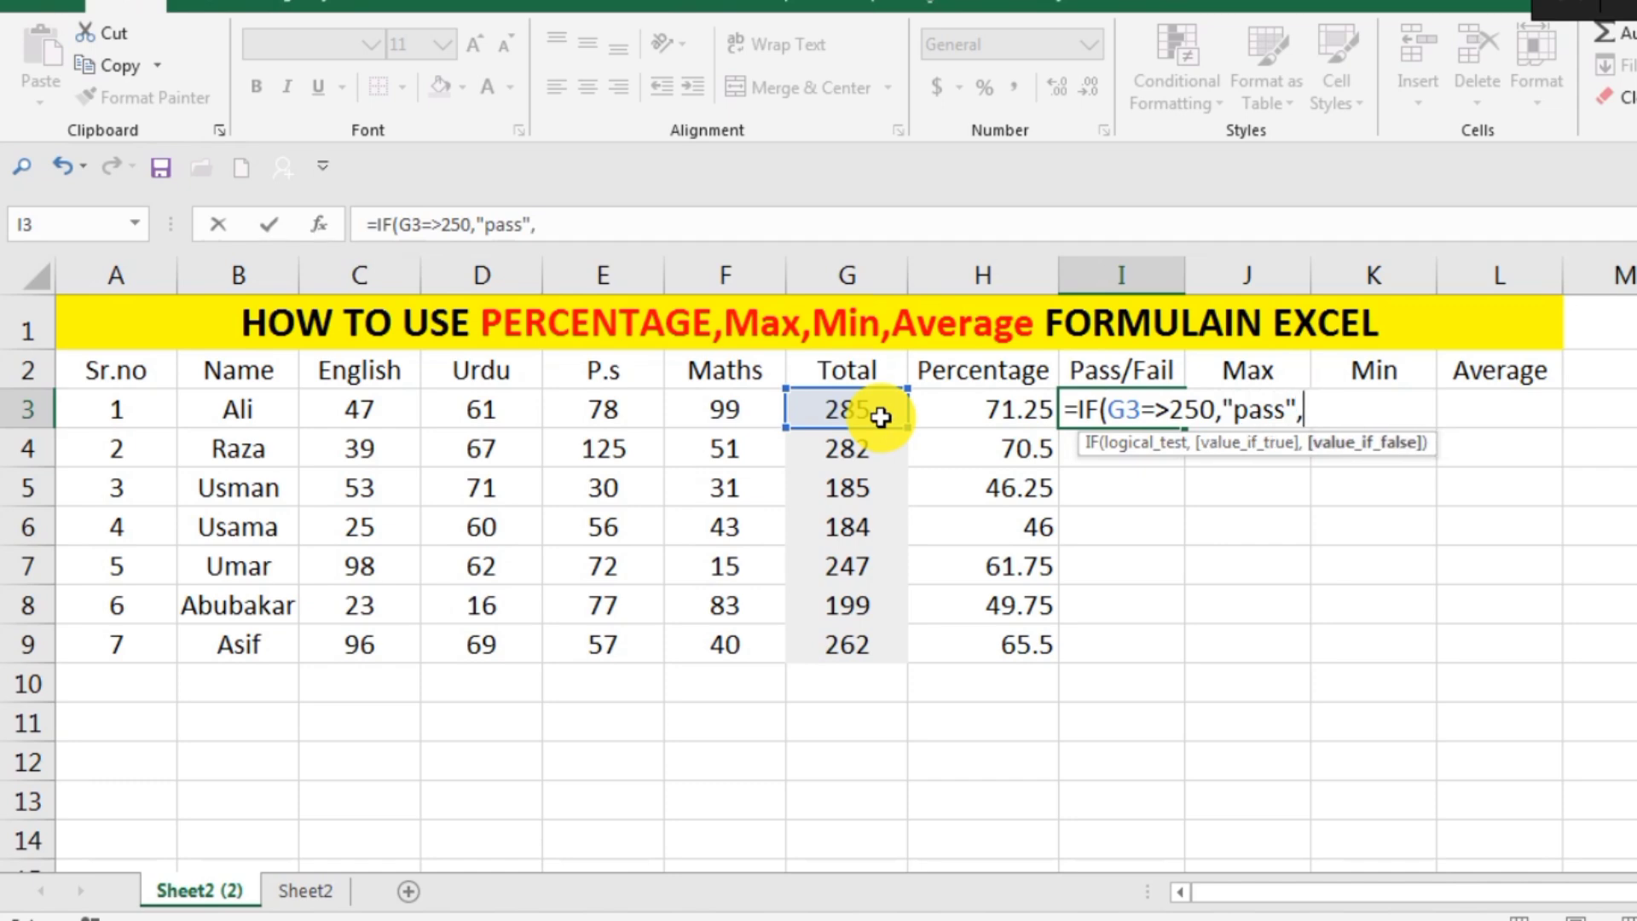
type("\"fail")
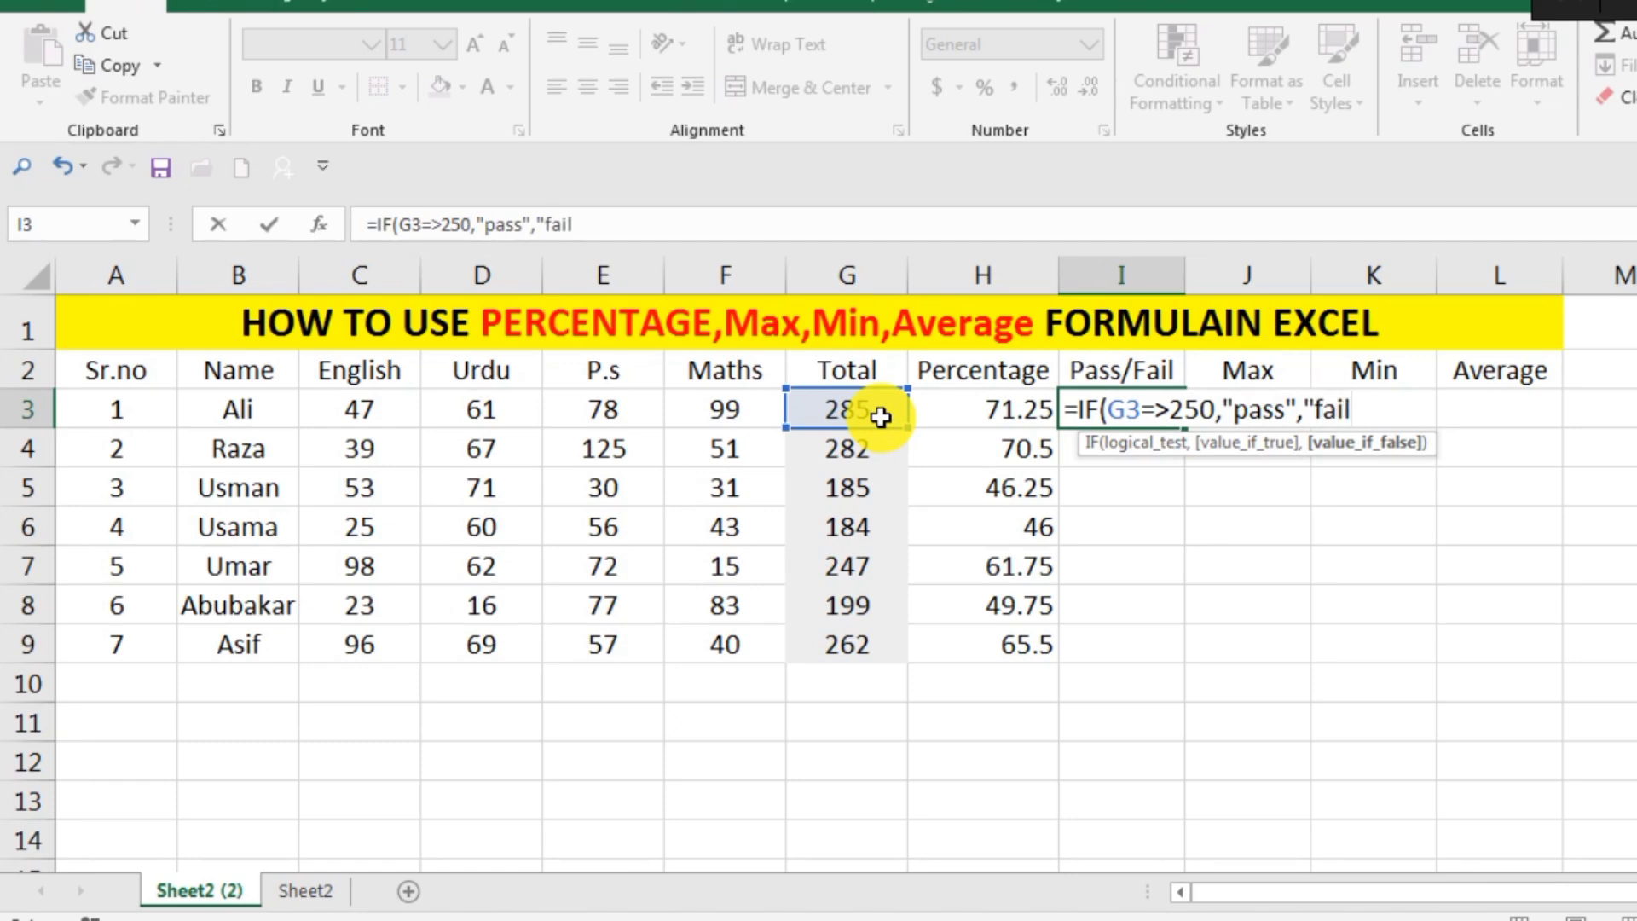
type("\"")
type(")")
key("Return")
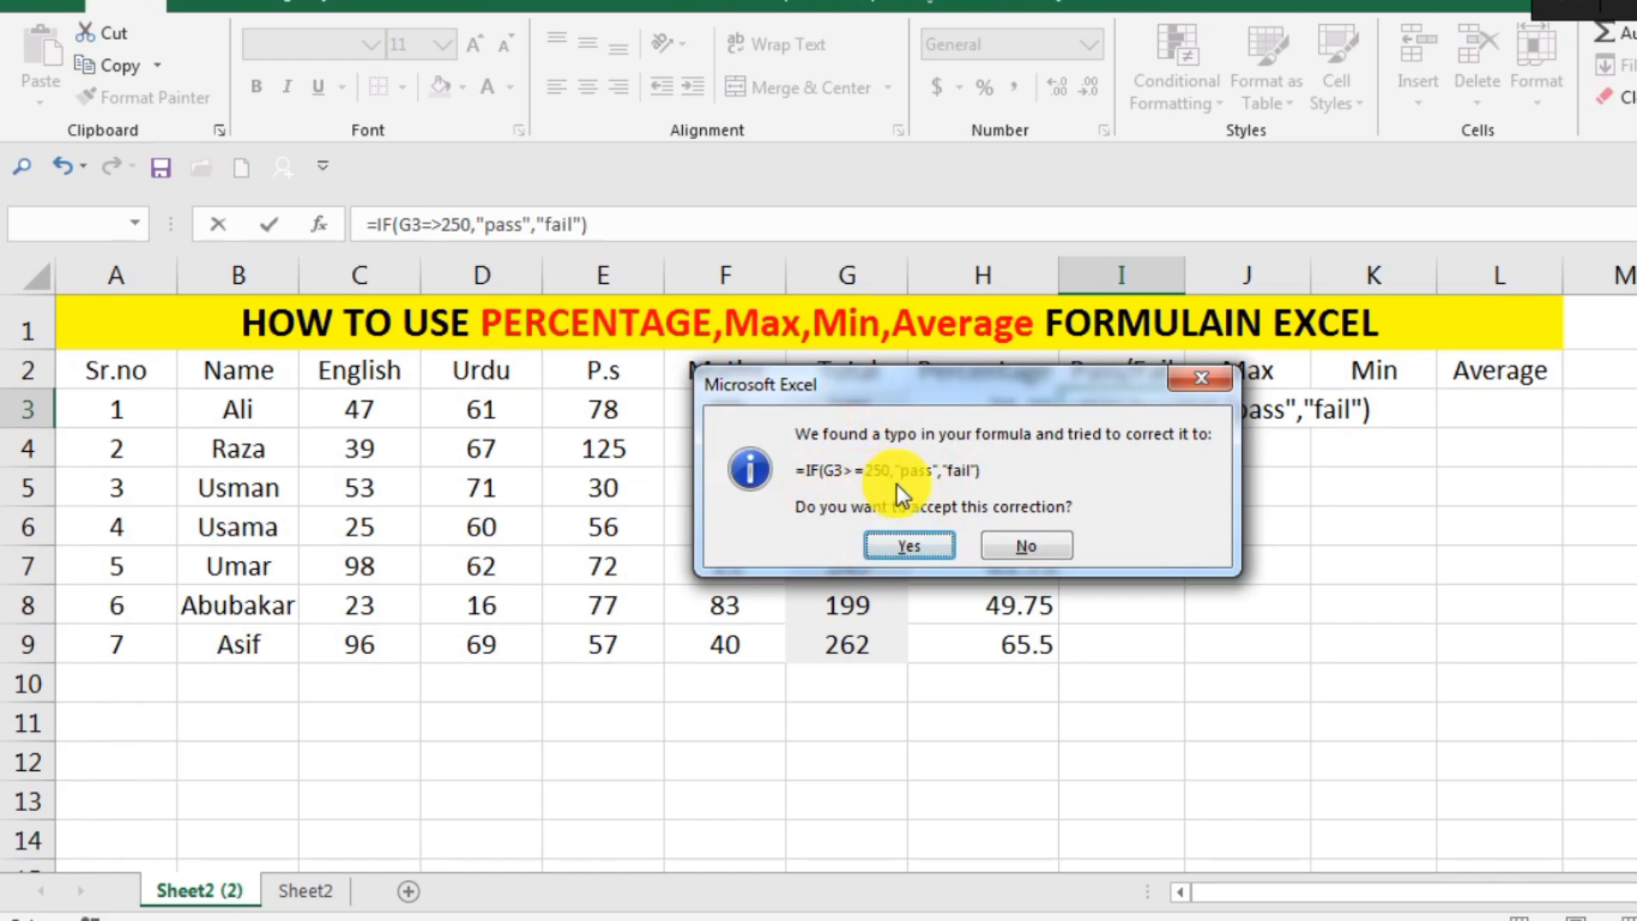
left_click(938, 545)
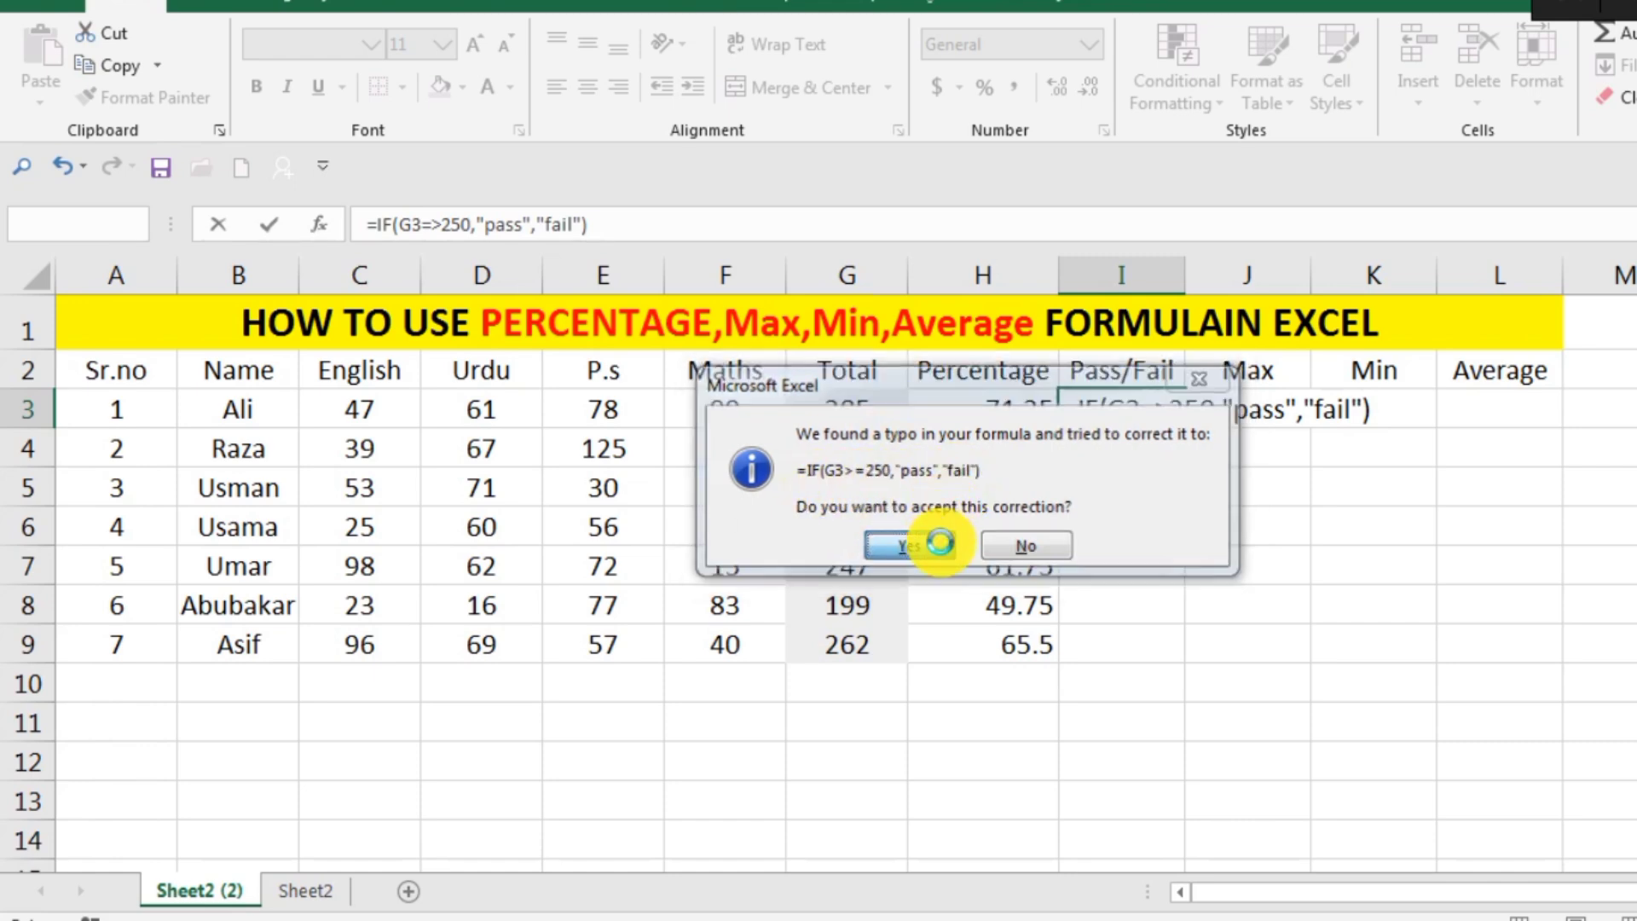
Step: Fill the pass/fail formula from I3 down through I9 for the remaining students
left_click(1127, 417)
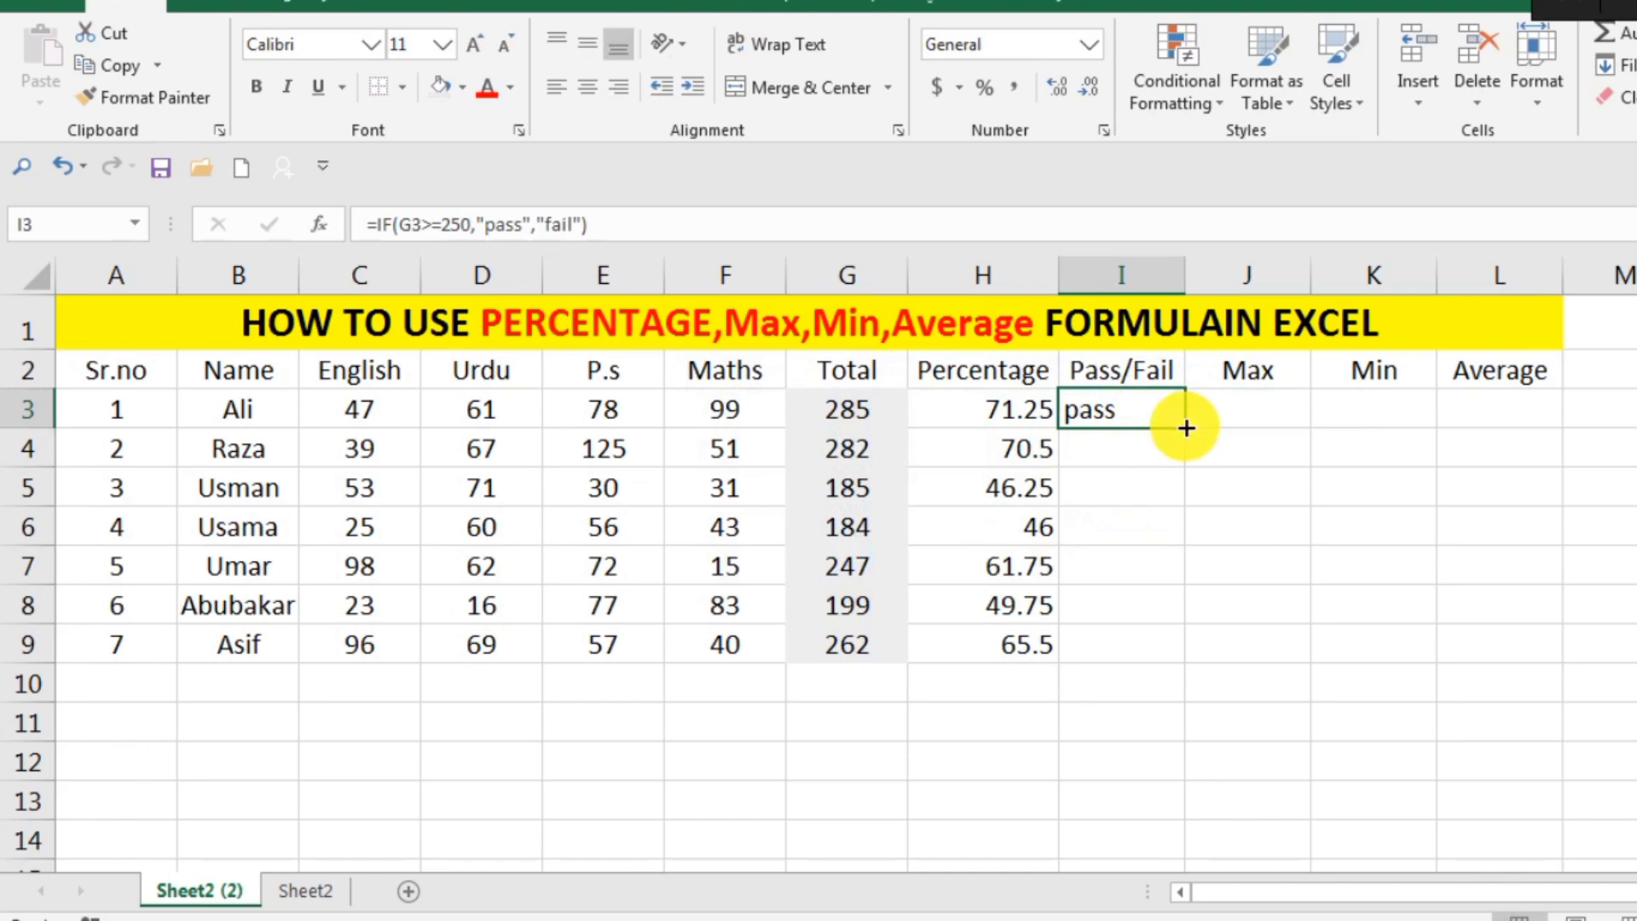
left_click_drag(1186, 427, 1193, 649)
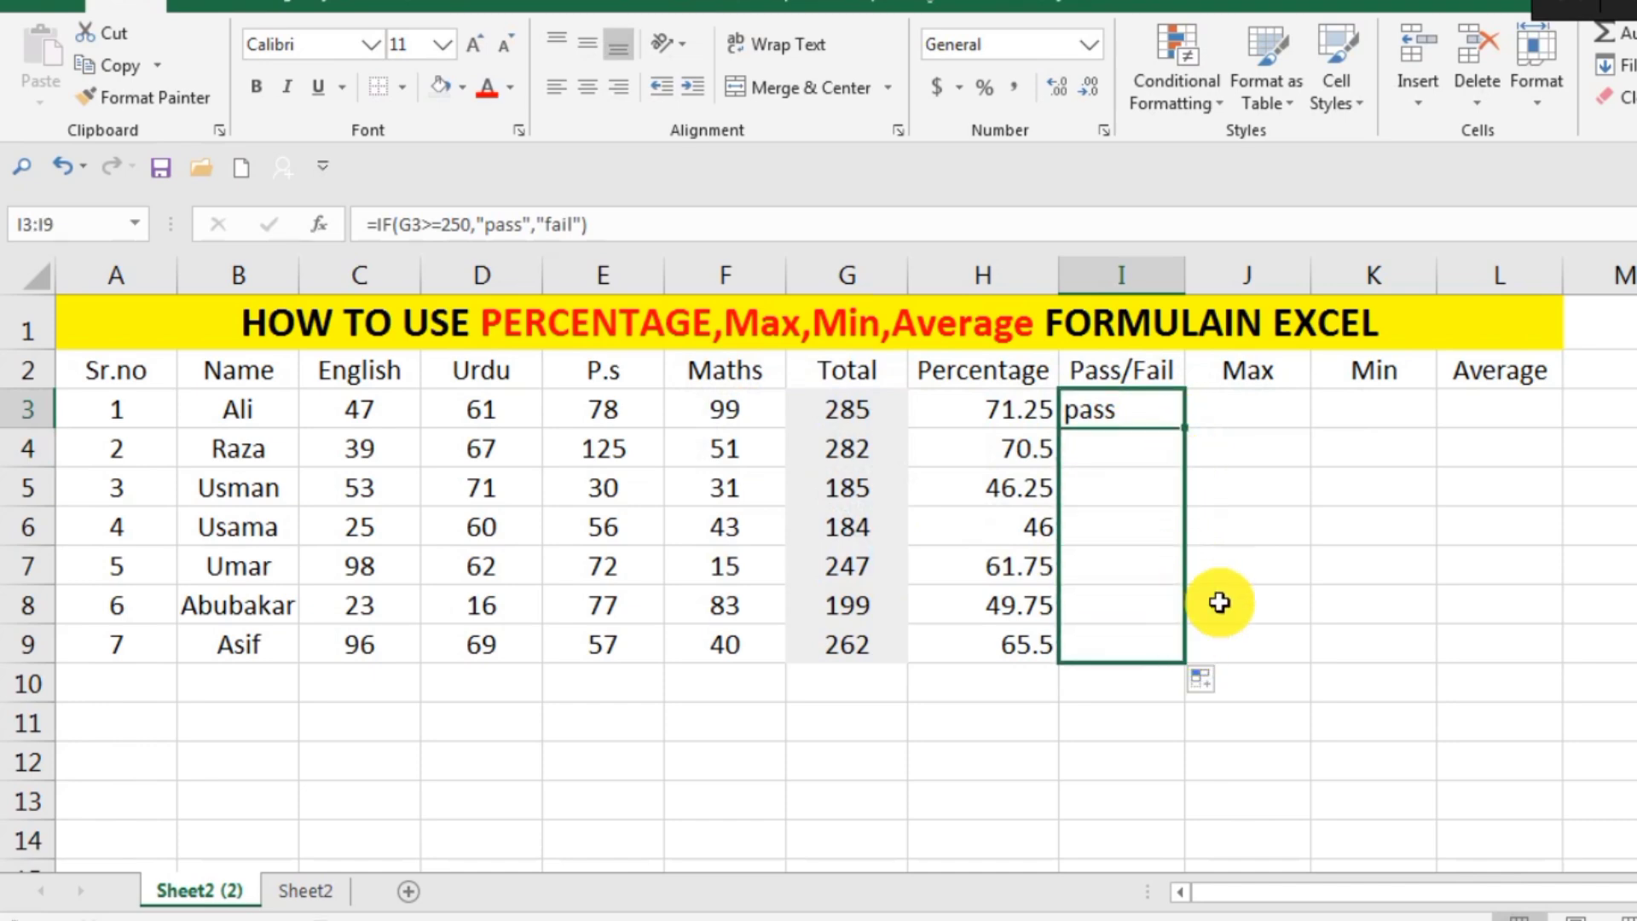
left_click(1291, 496)
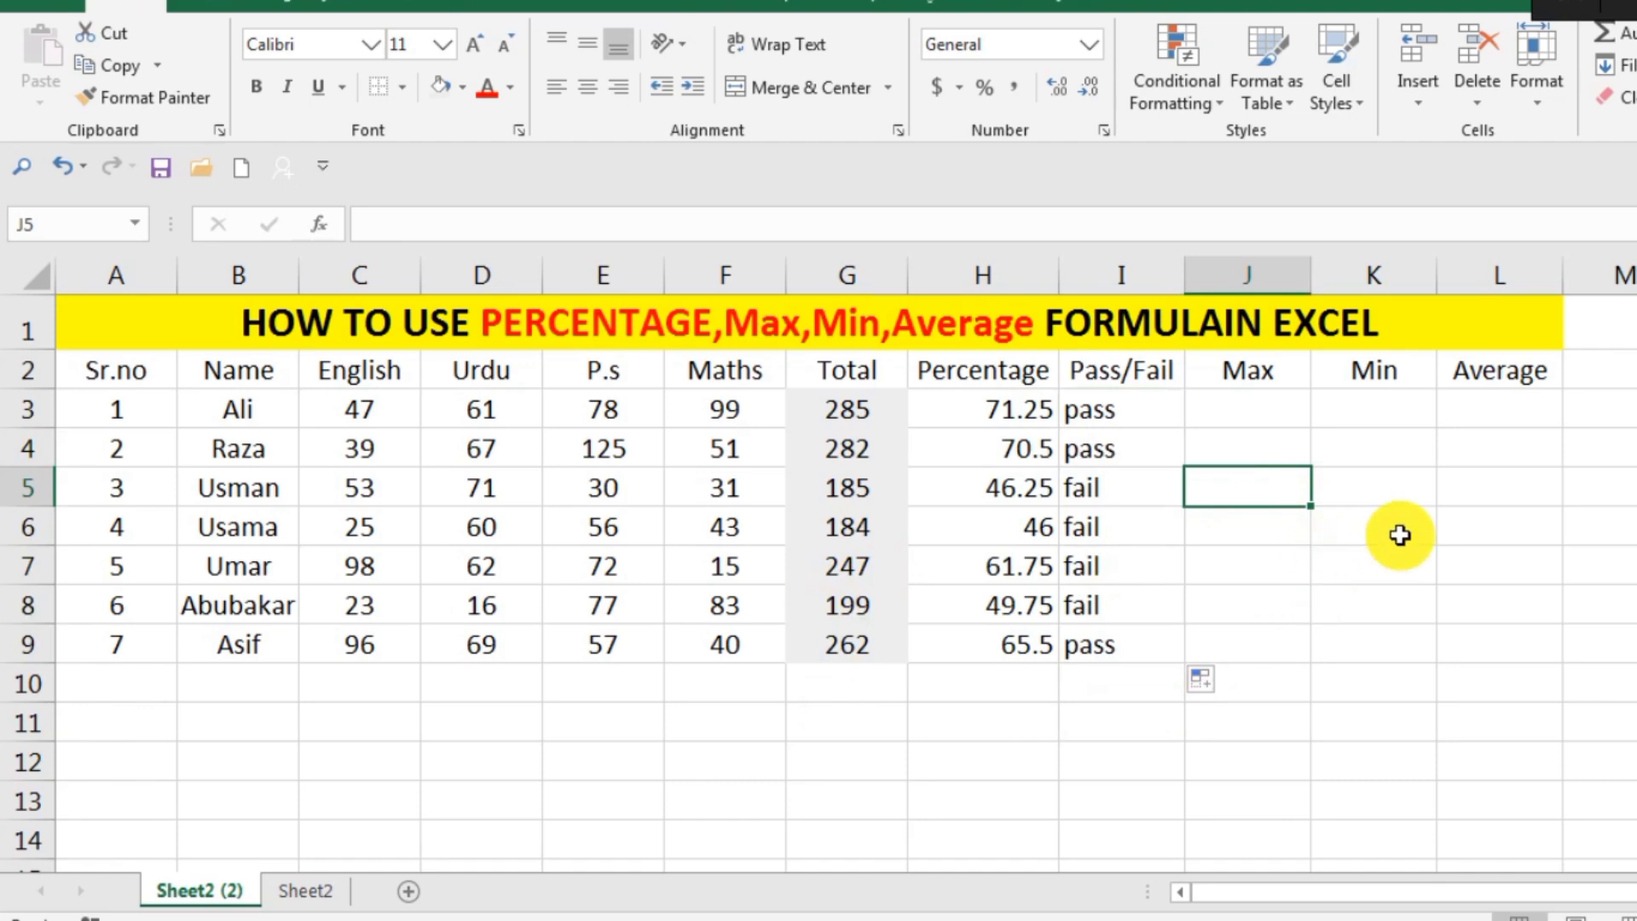
left_click_drag(1396, 532, 1385, 566)
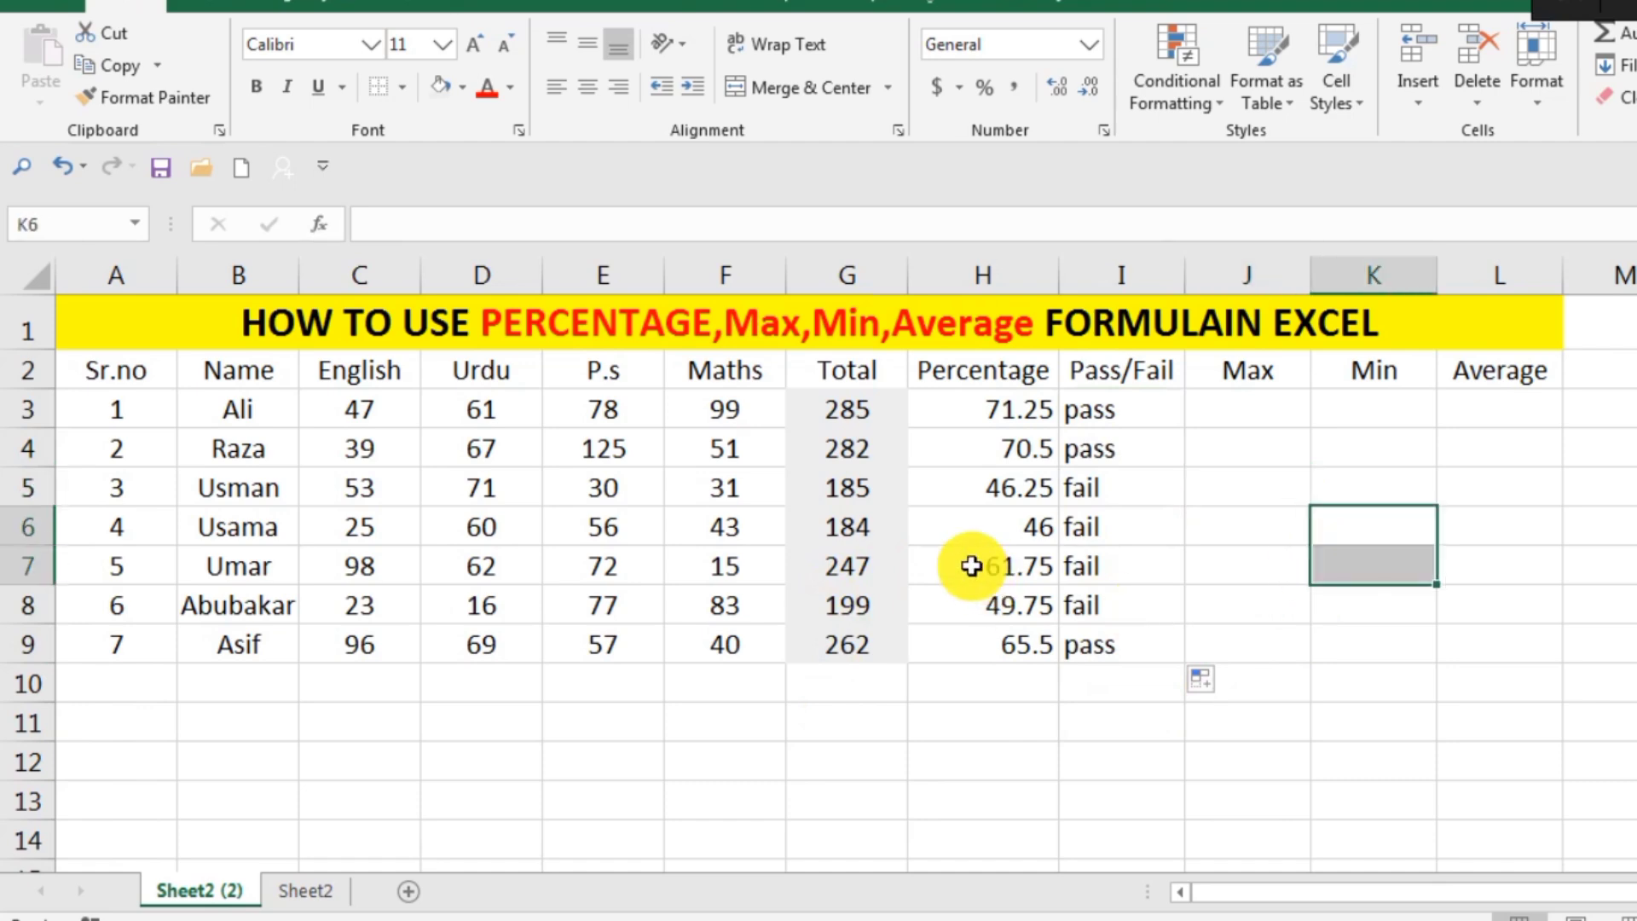
Step: Set the pass threshold in cell I3's formula to 200
left_click(1134, 415)
double_click(1135, 415)
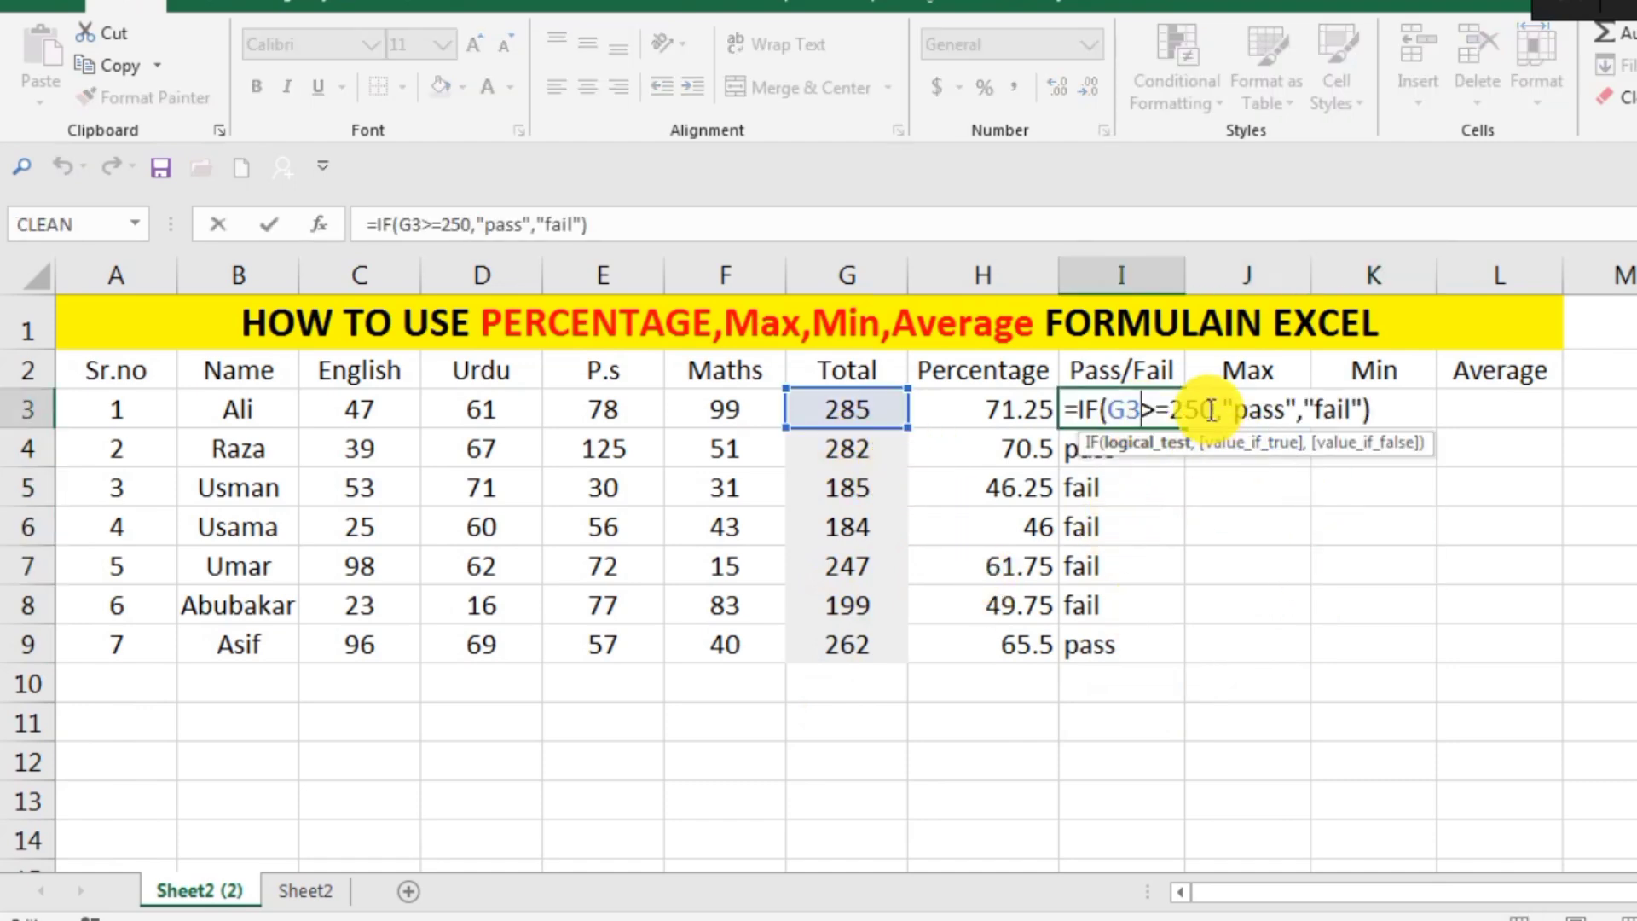
left_click(1198, 409)
key("BackSpace")
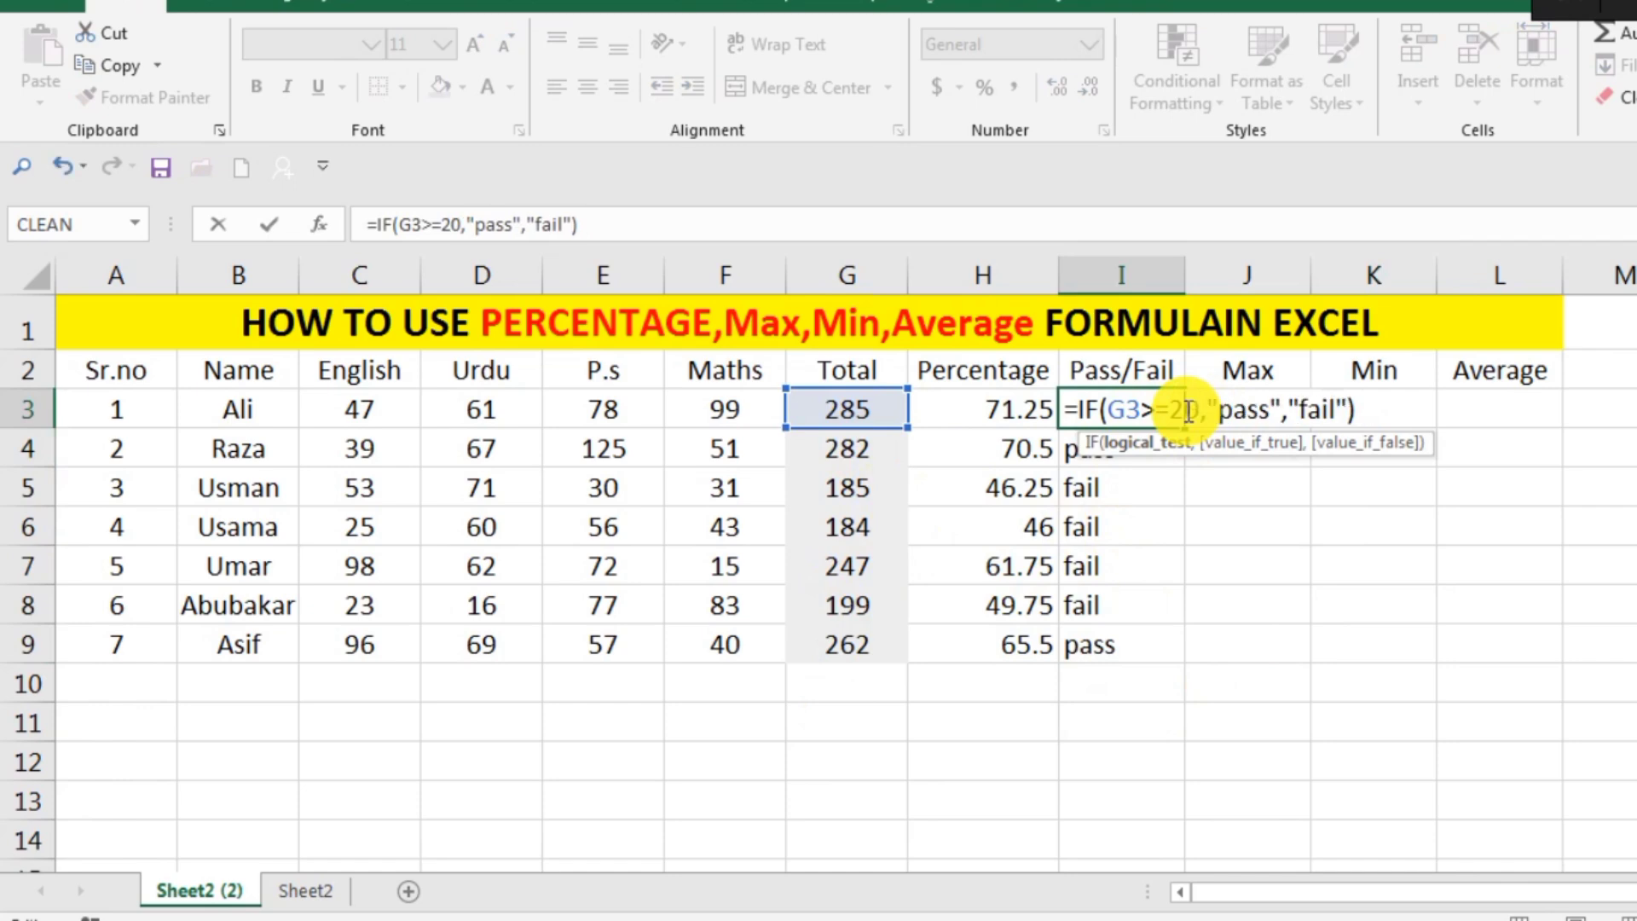
type("0")
key("Return")
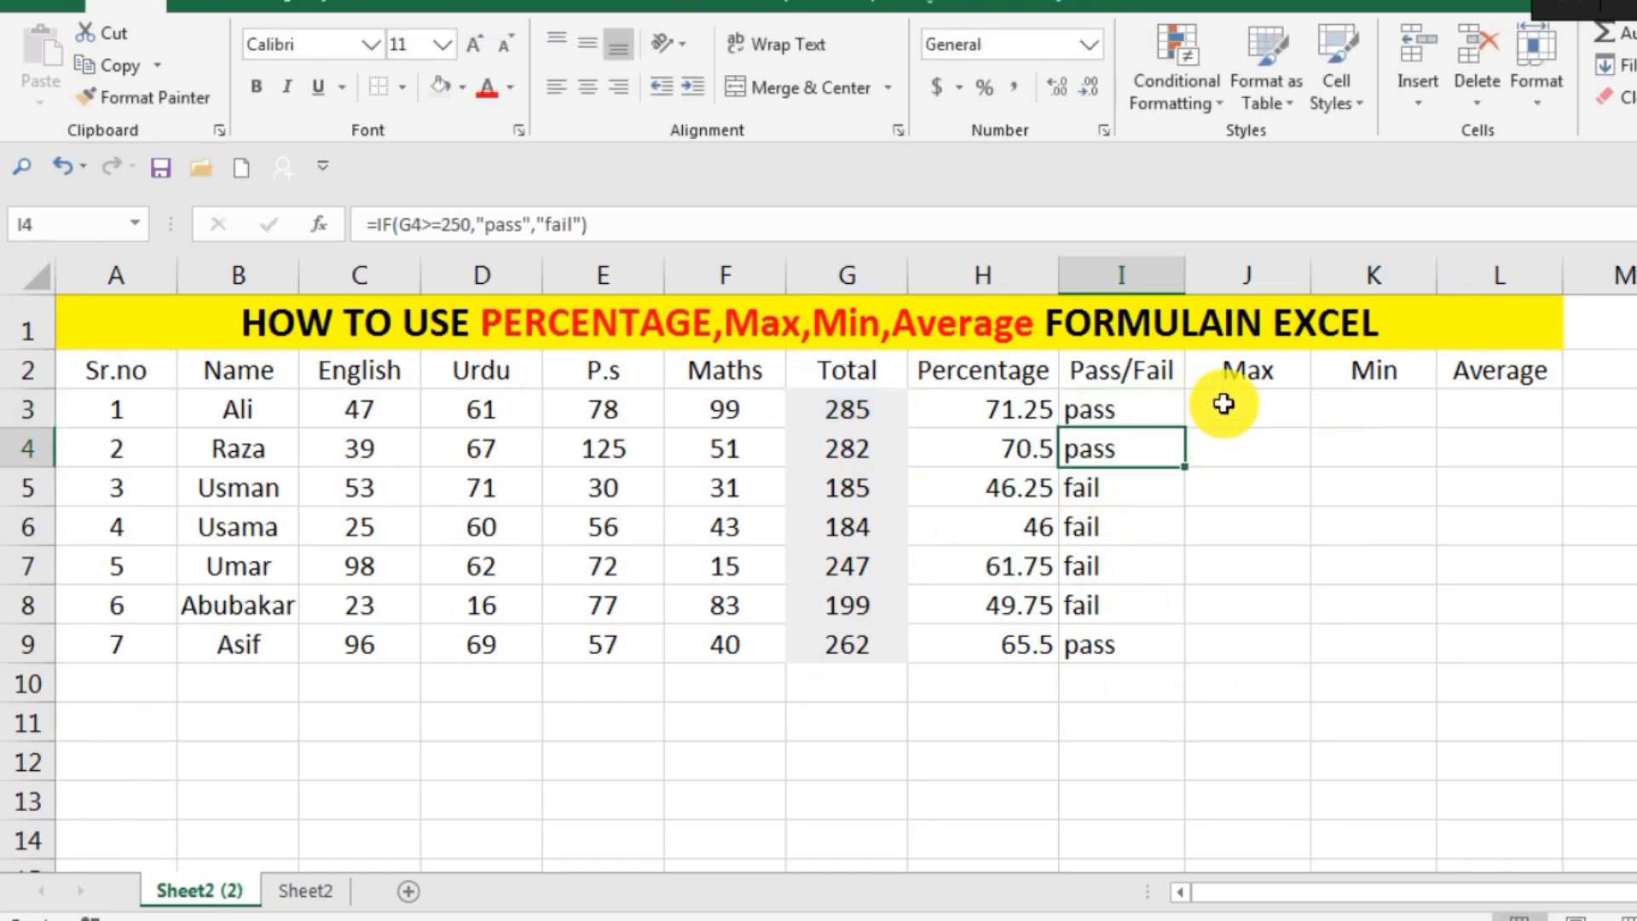
left_click(1248, 498)
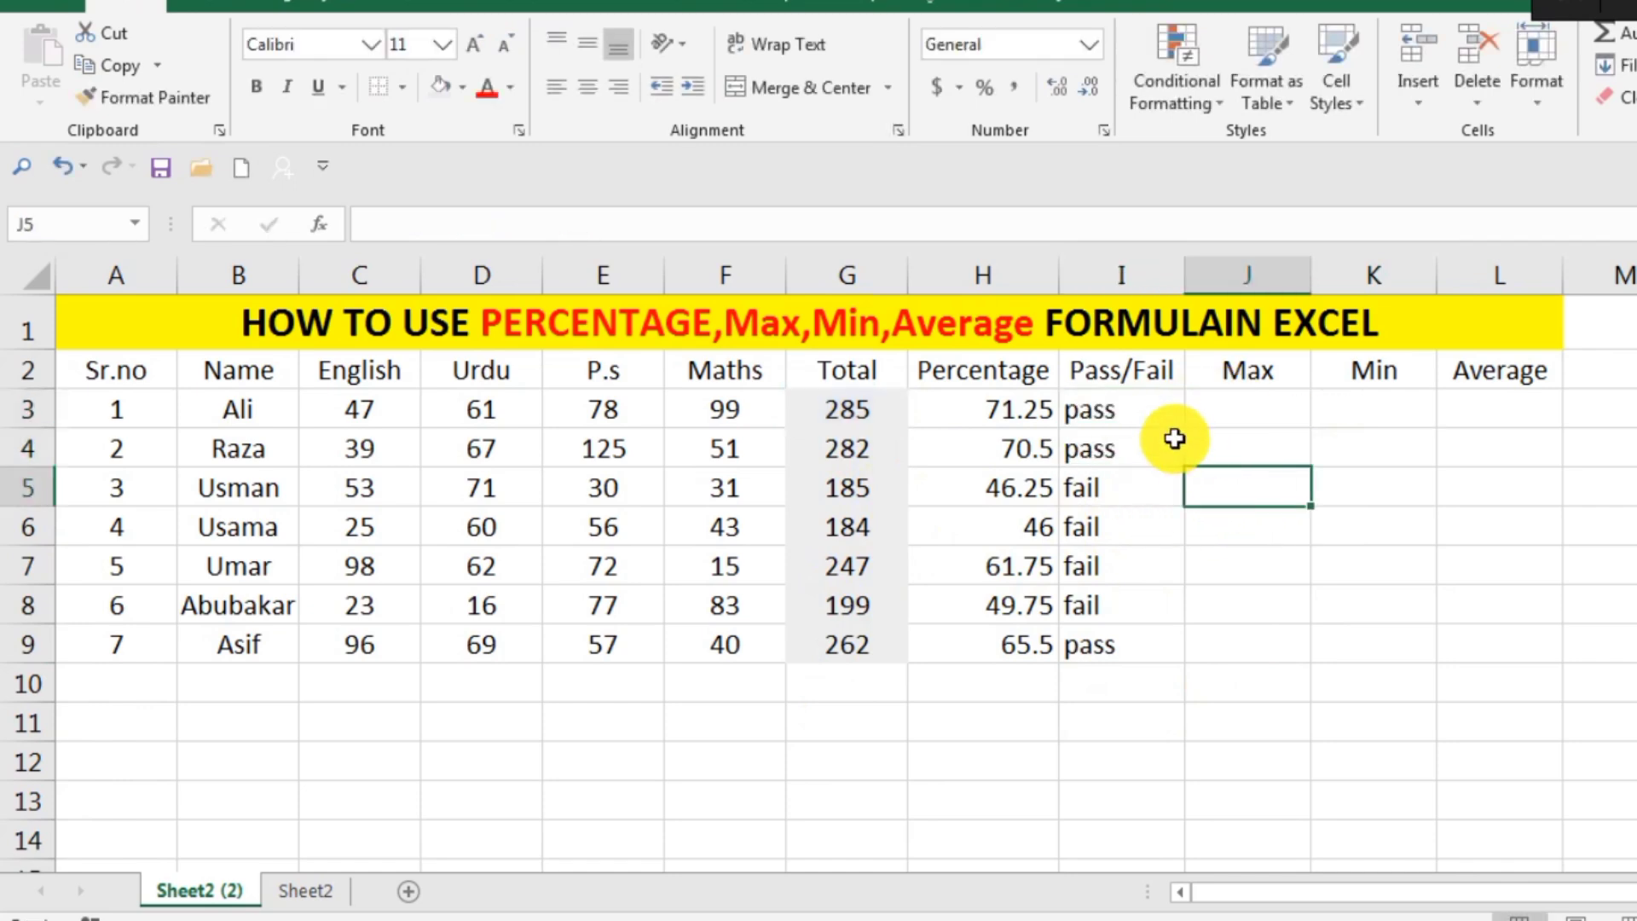
Step: Refill the Pass/Fail column from I3 down through I9 with the edited formula
left_click(1142, 409)
left_click_drag(1184, 427, 1205, 662)
left_click(1357, 582)
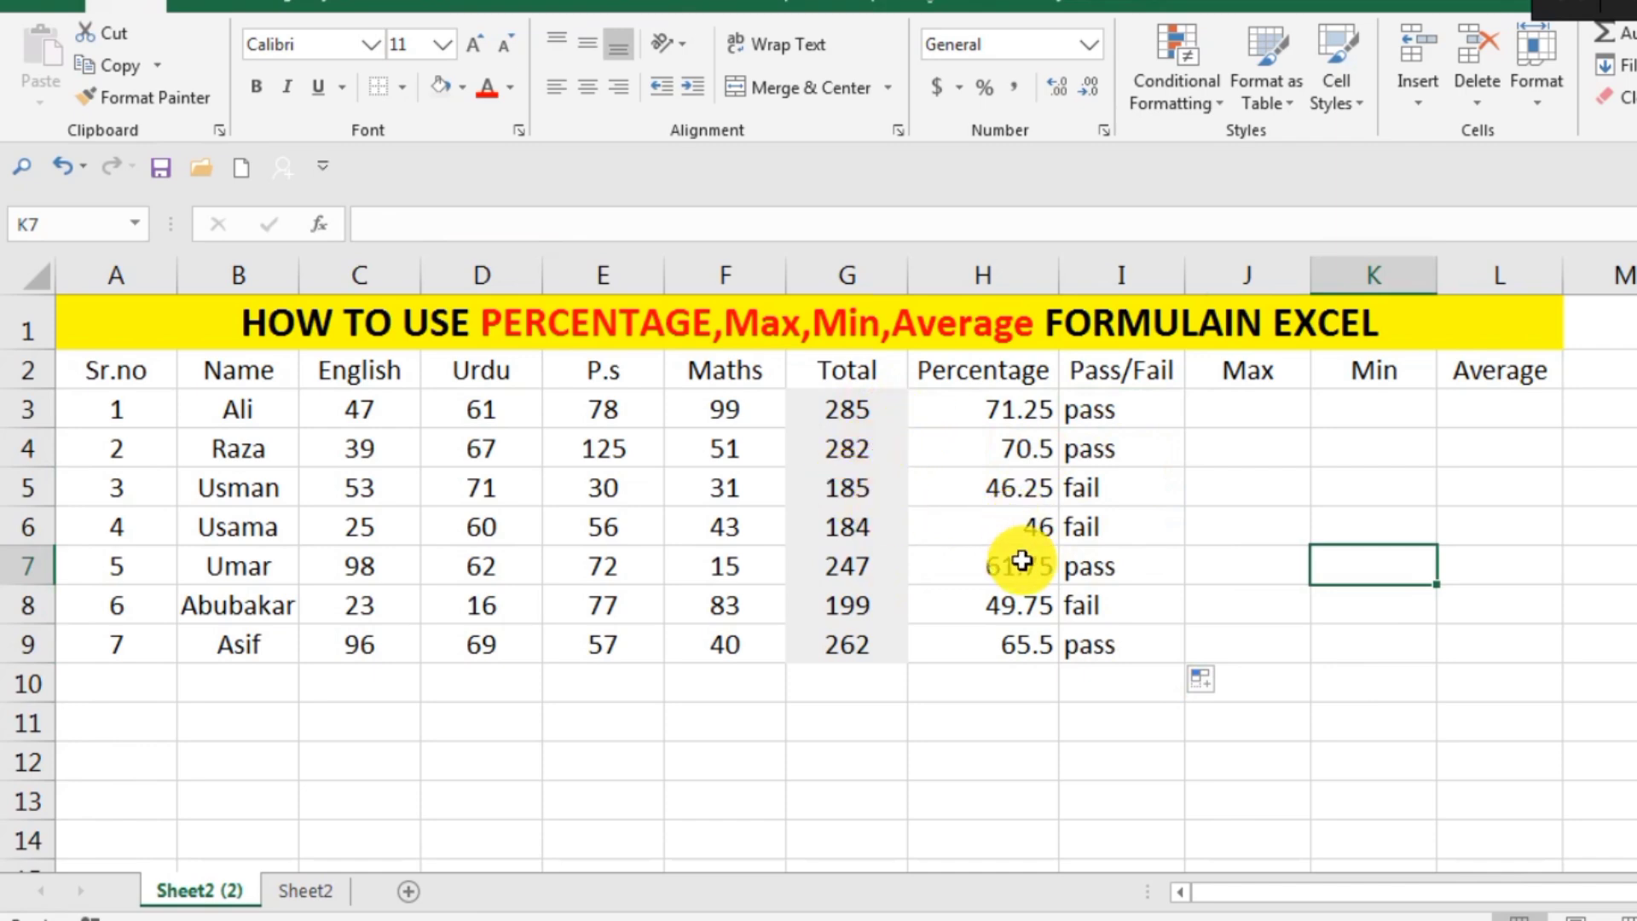
Step: Clear the contents of the Pass/Fail cells I3:I9
left_click(1115, 402)
left_click_drag(1114, 403, 1143, 632)
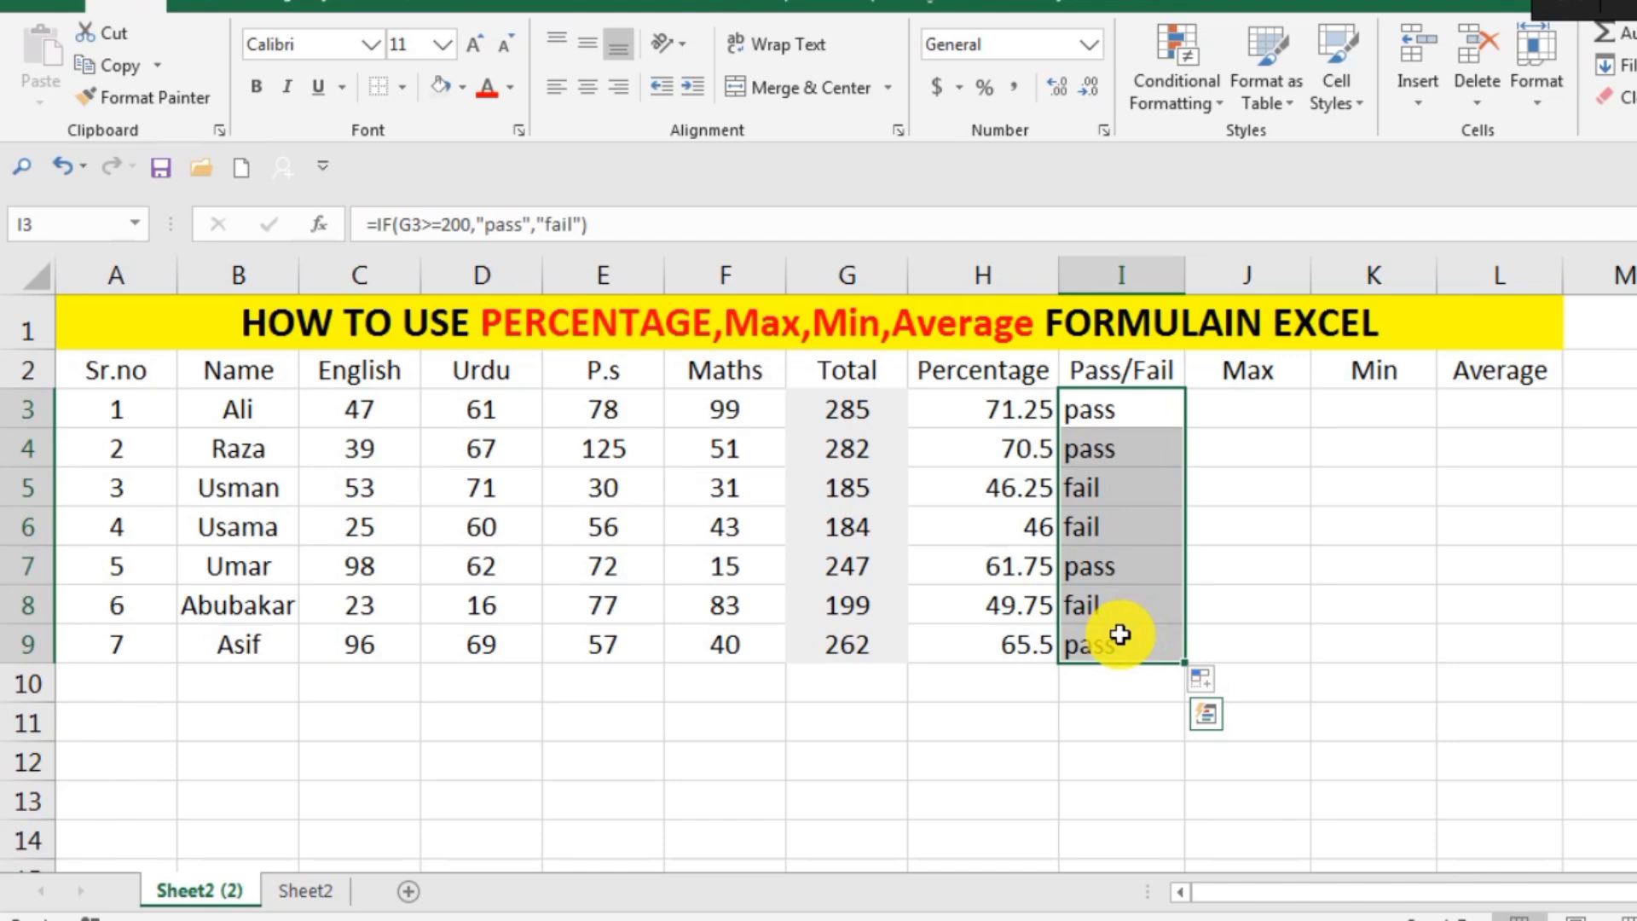
key("Delete")
left_click(1215, 524)
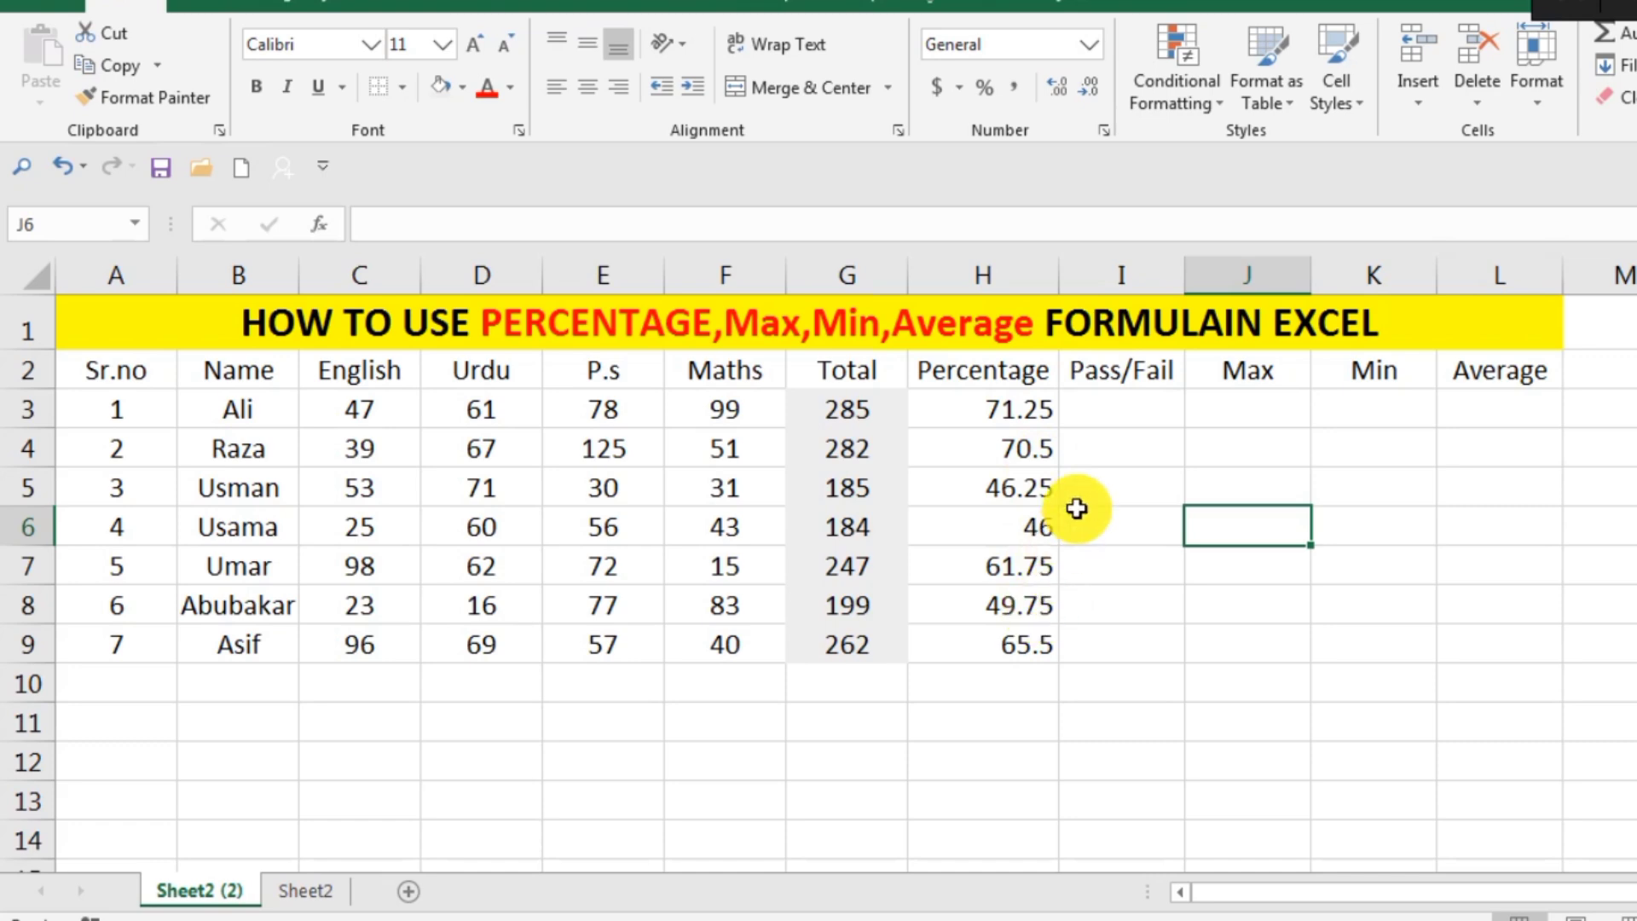
Step: Enter the formula =IF(H3>=50,"pass","fail") in Pass/Fail cell I3, accepting the suggested operator correction
double_click(1111, 418)
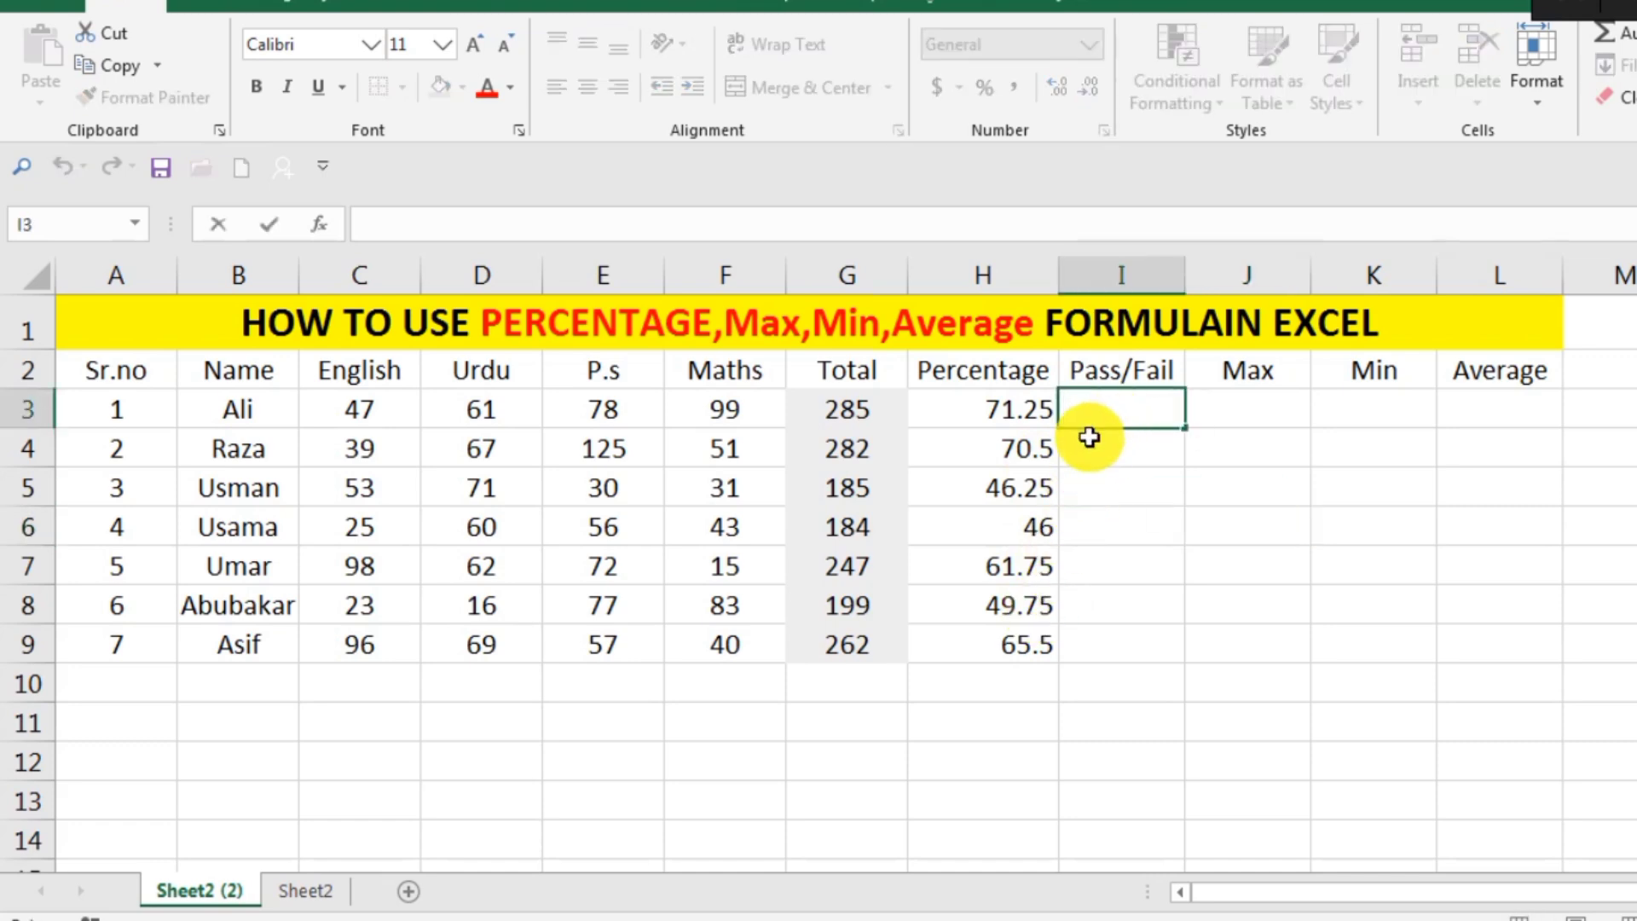
type("=if")
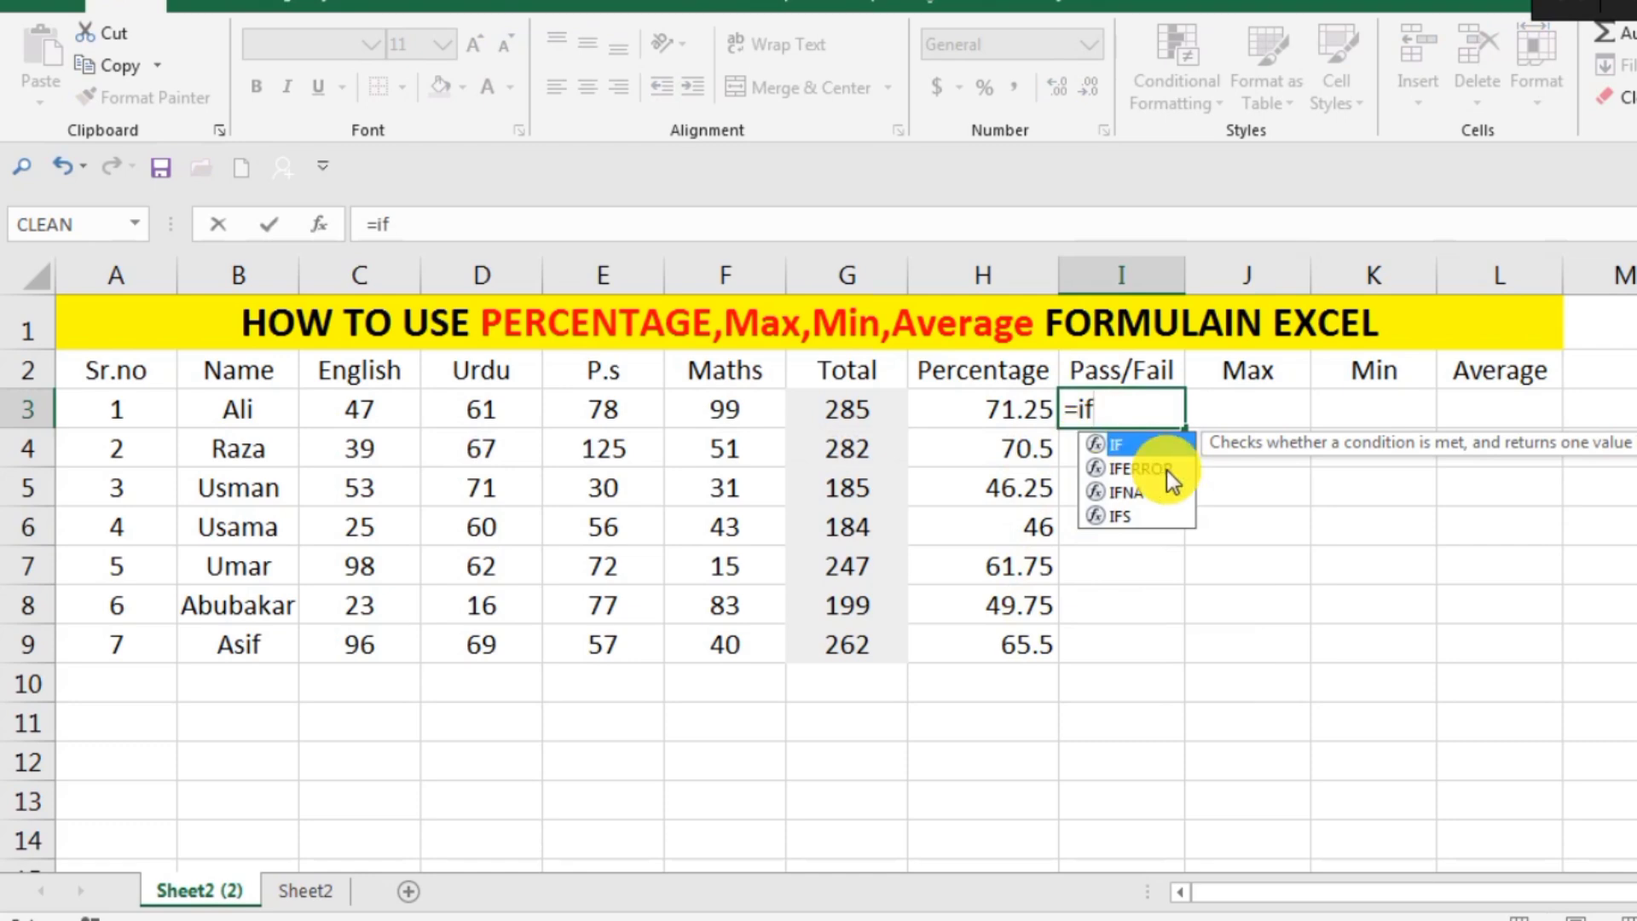
double_click(1167, 445)
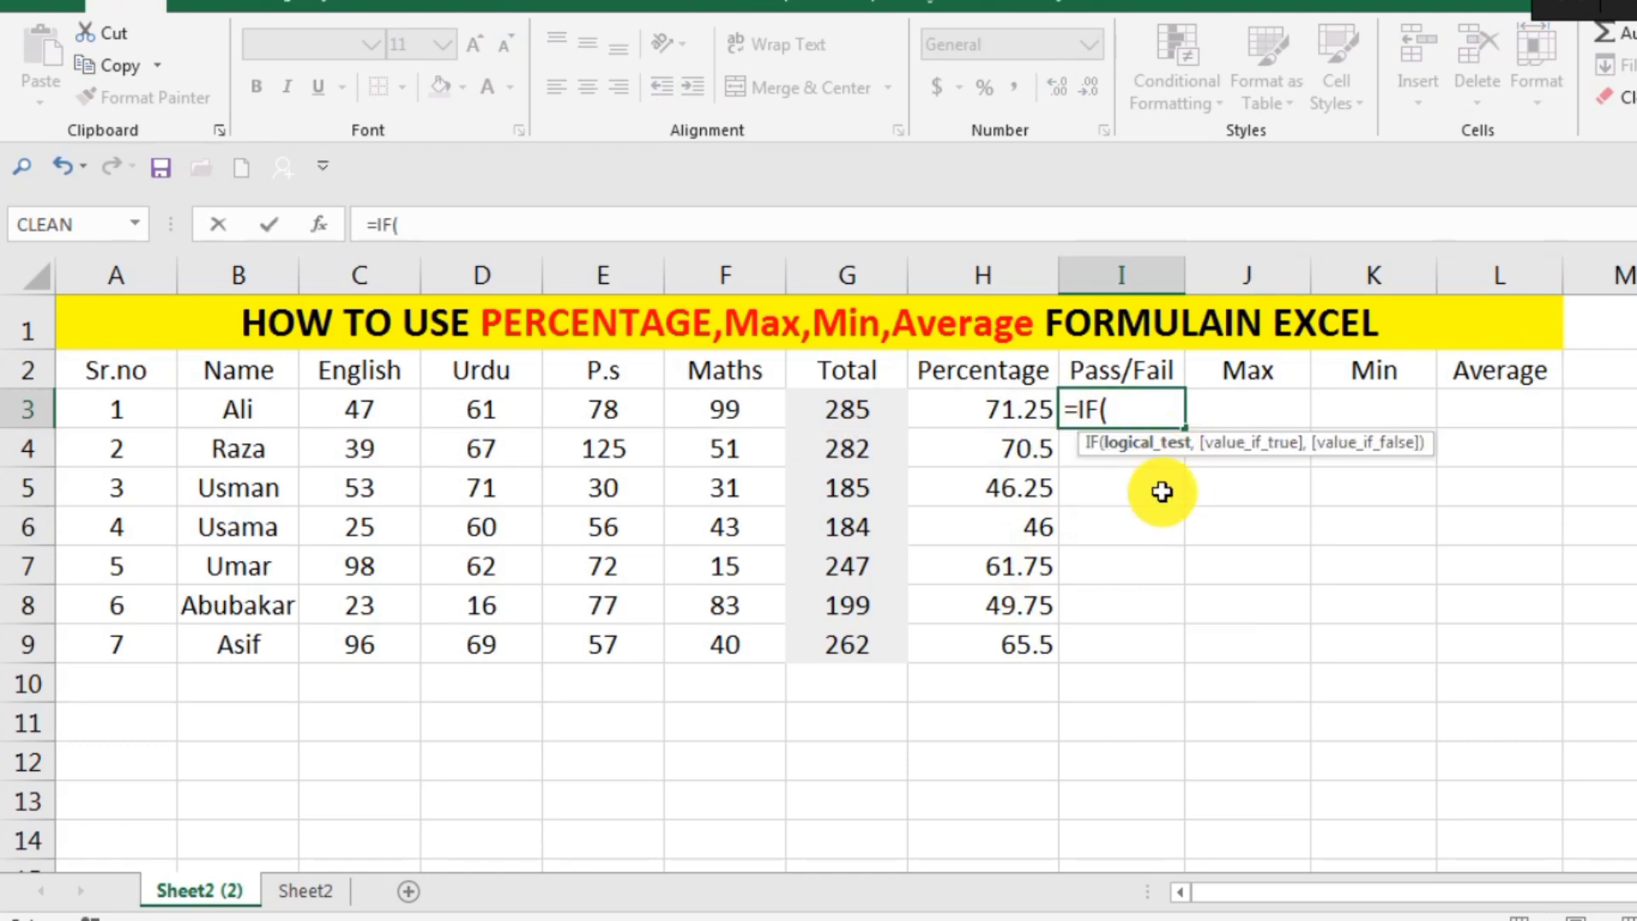
left_click(1012, 417)
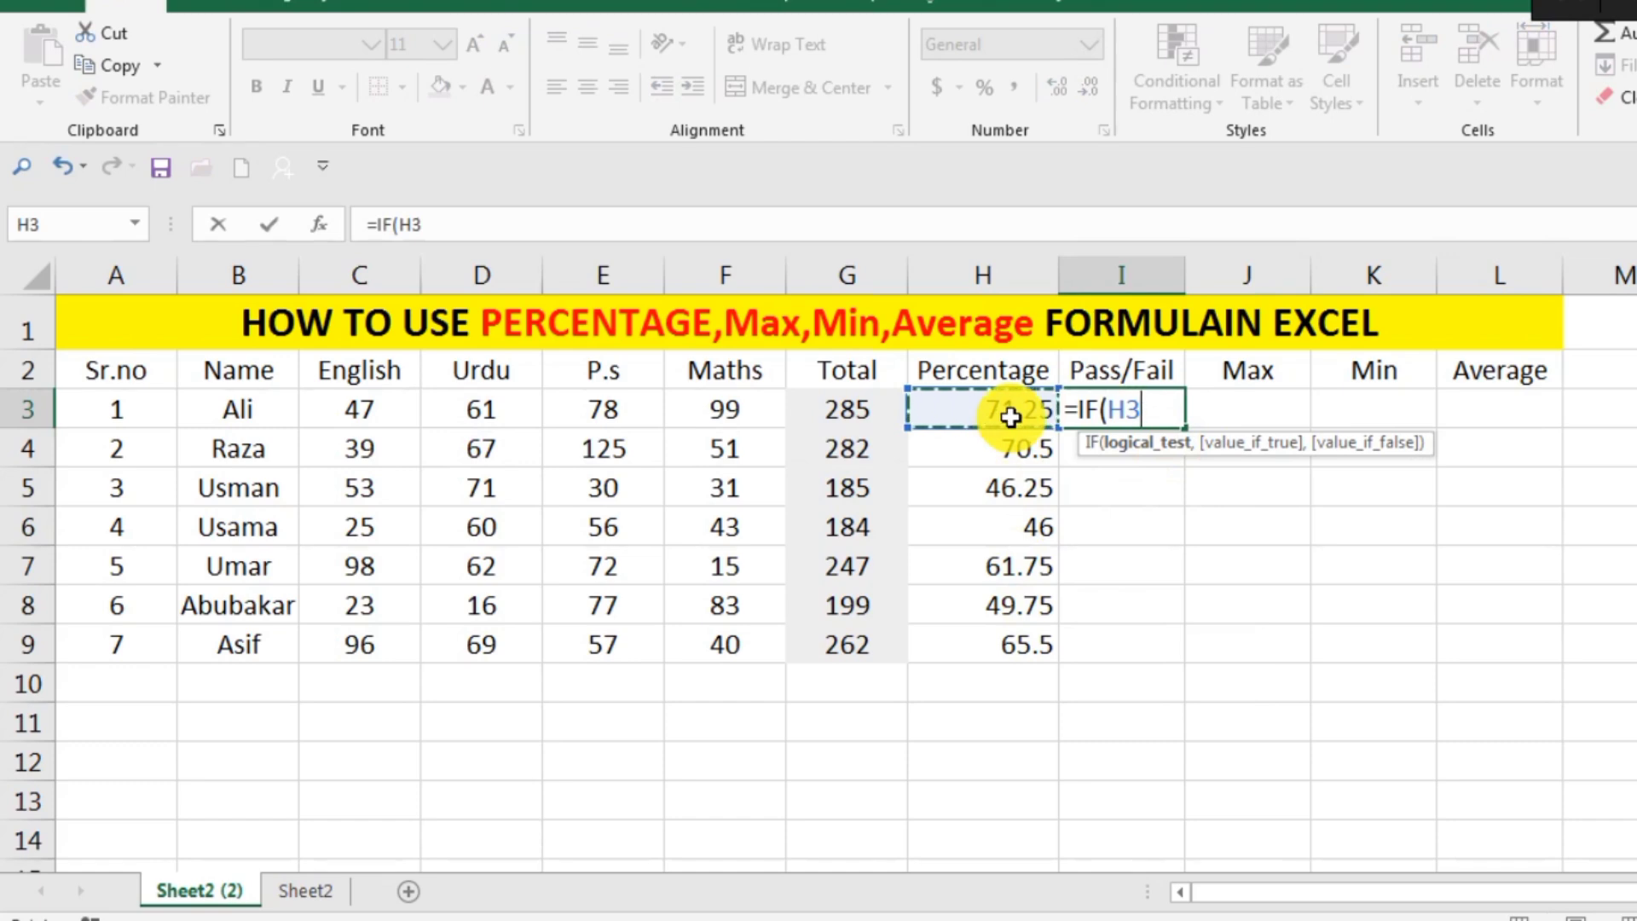
type("=")
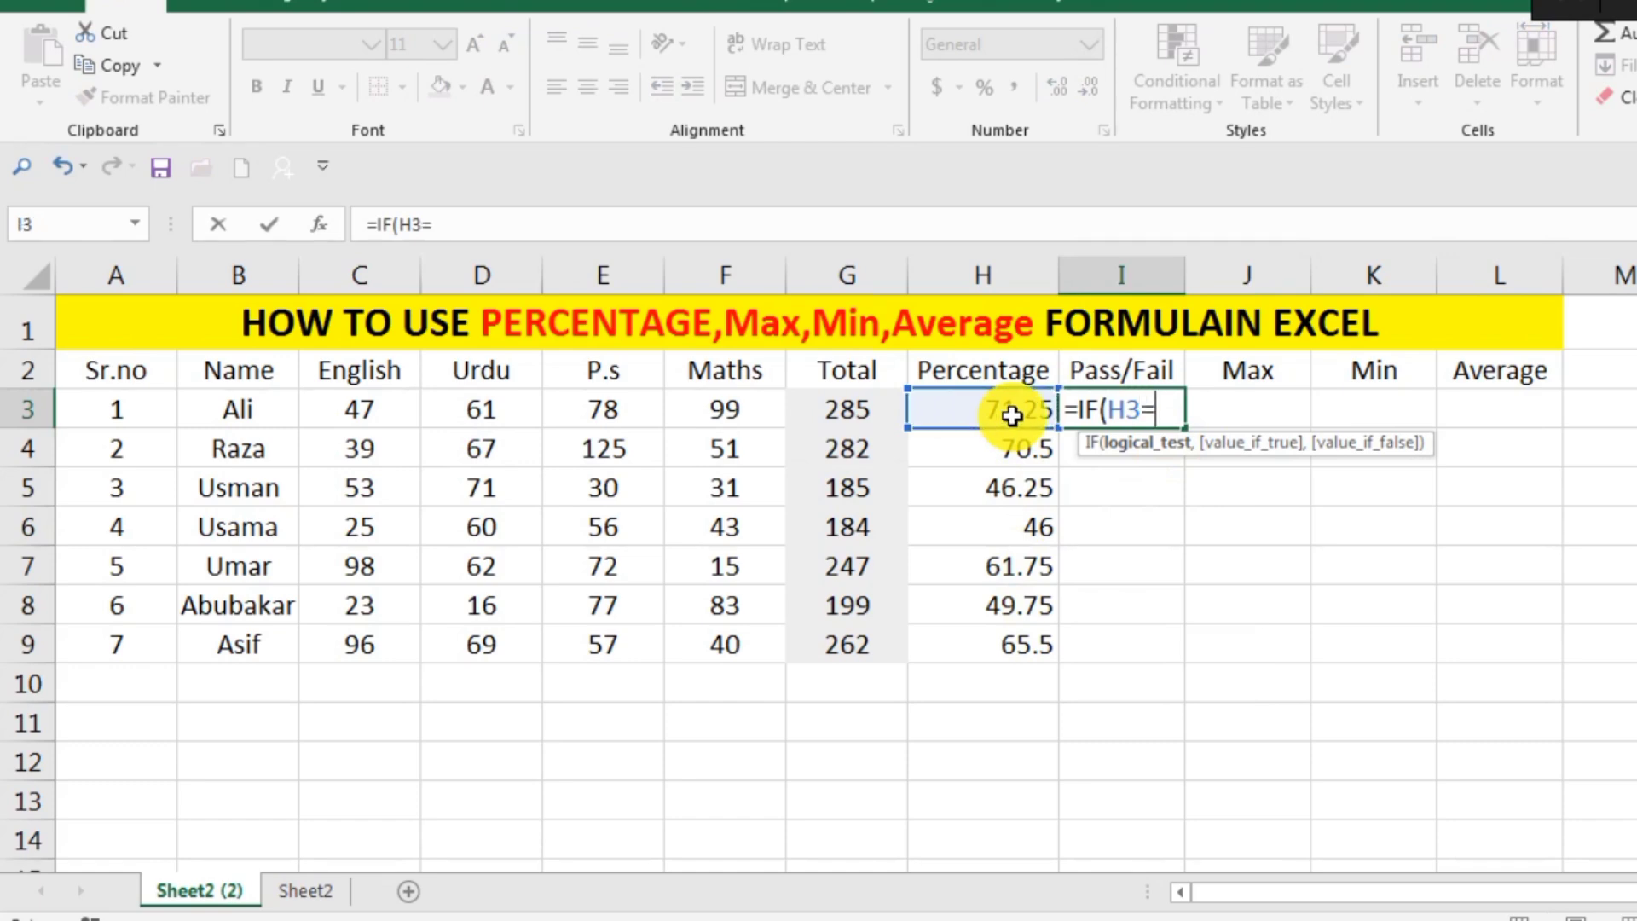
type(".")
key("BackSpace")
type(">")
type("50,")
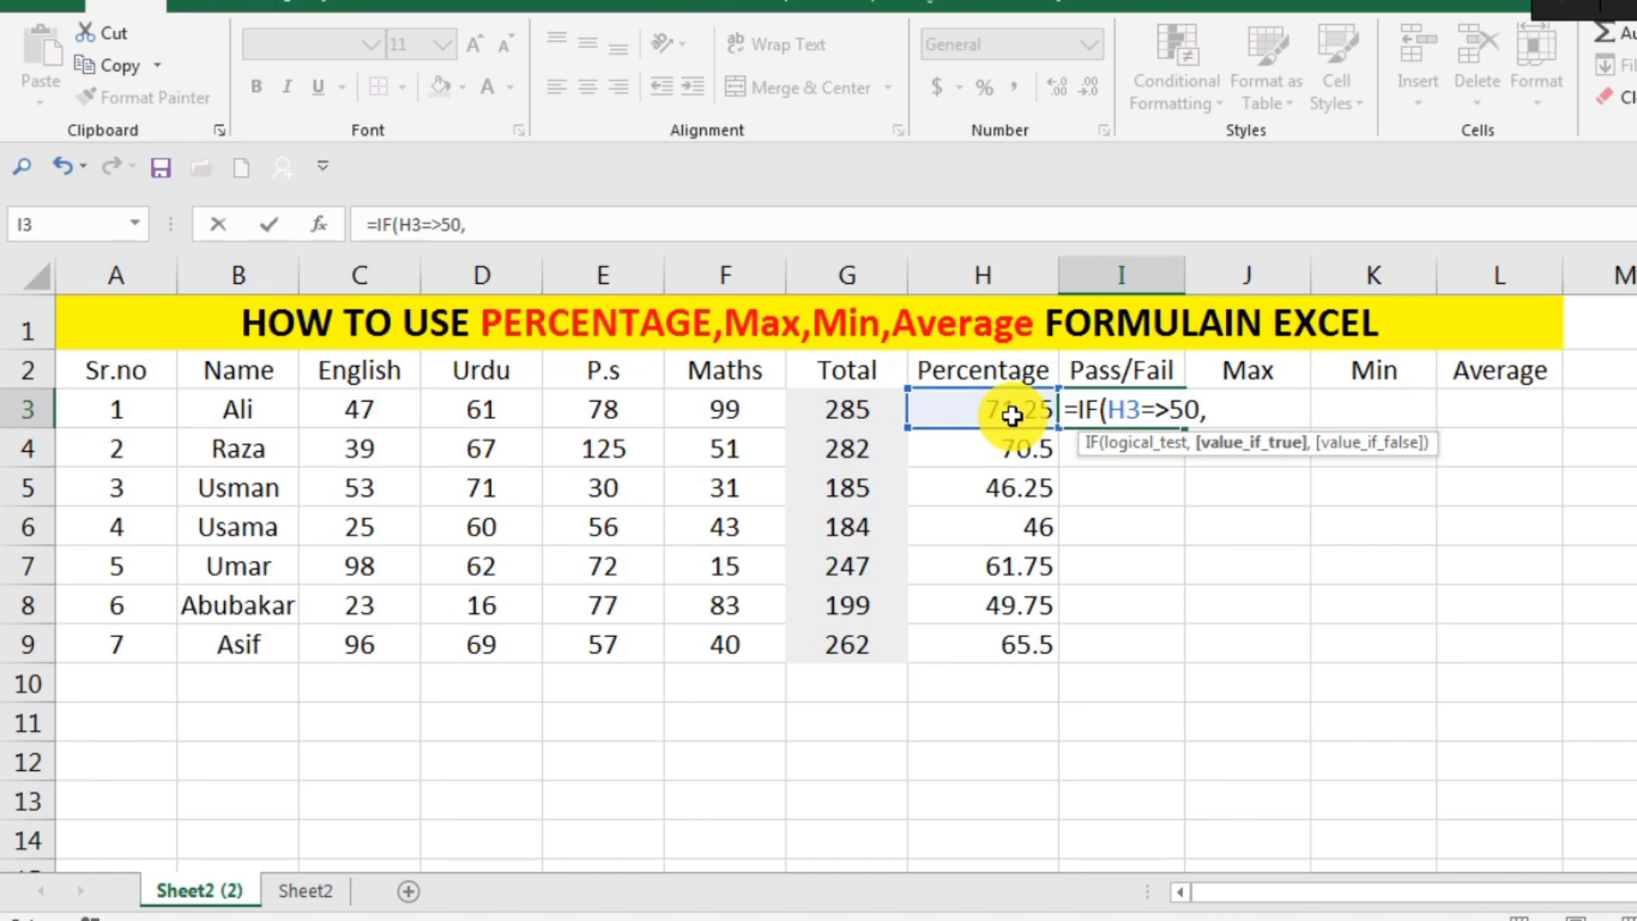
type("\"pass")
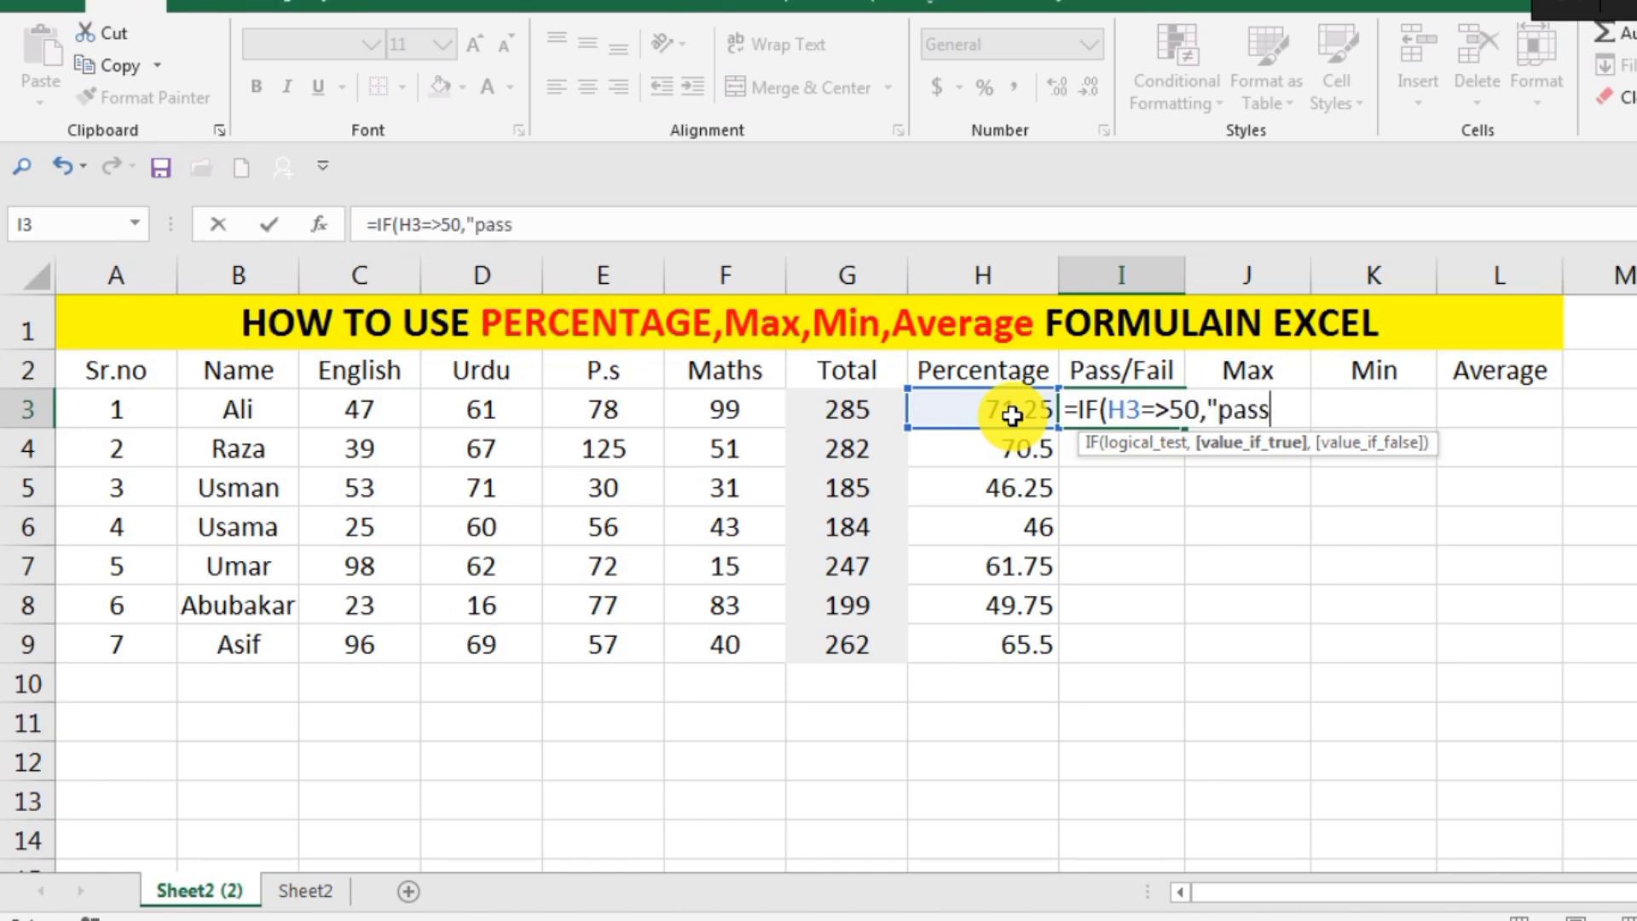
type("\",")
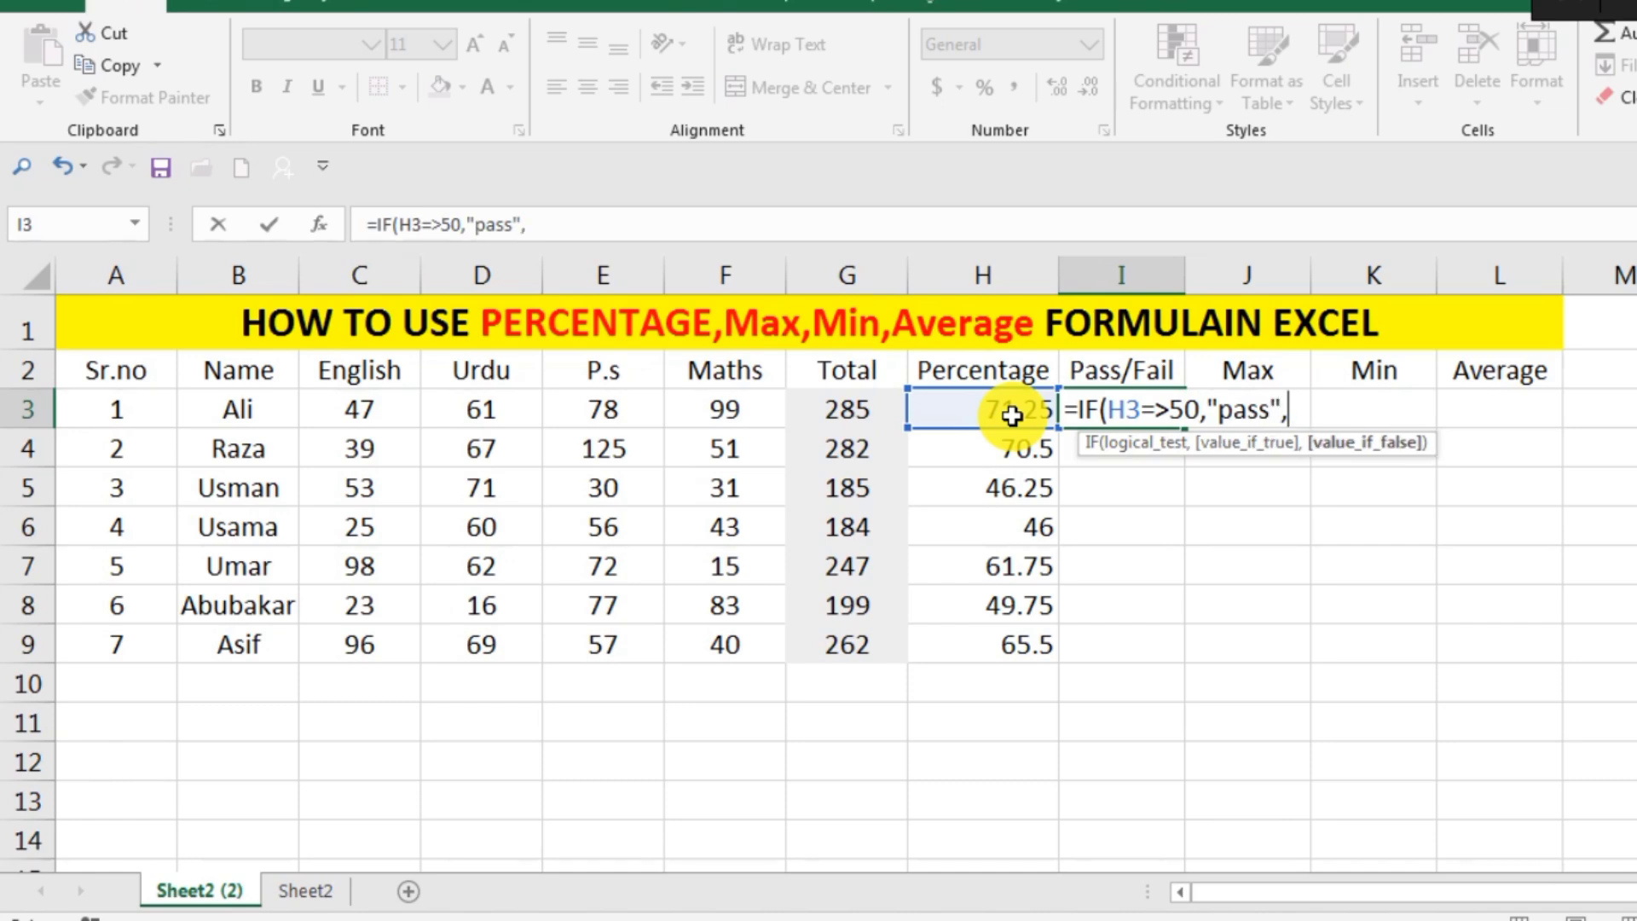
type("\"fail\"")
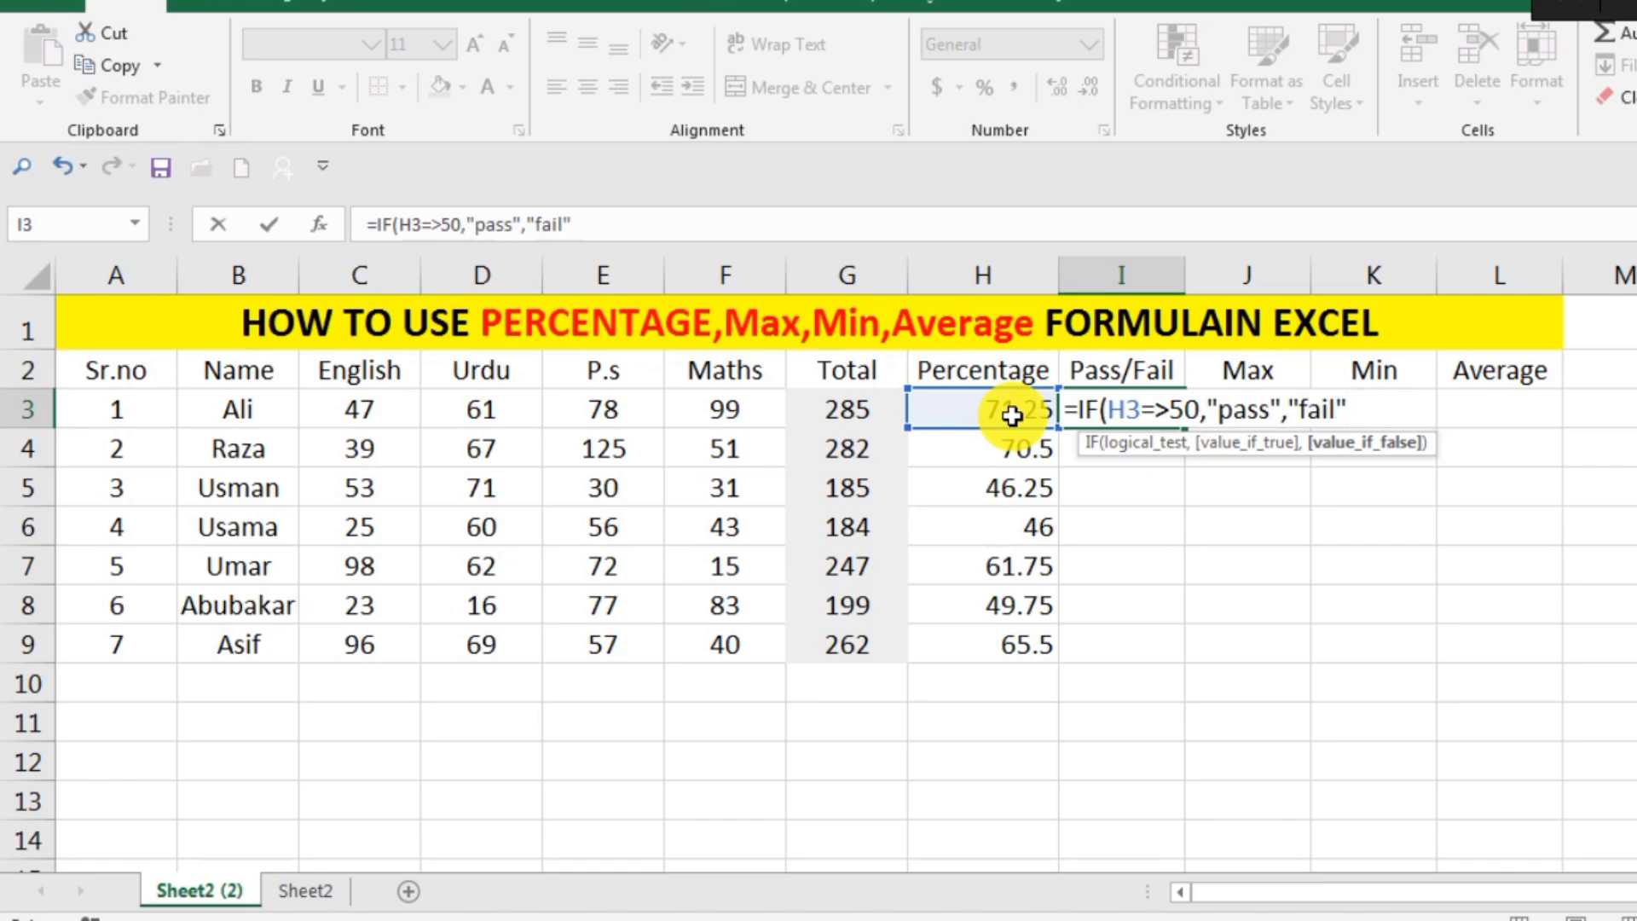
type(")")
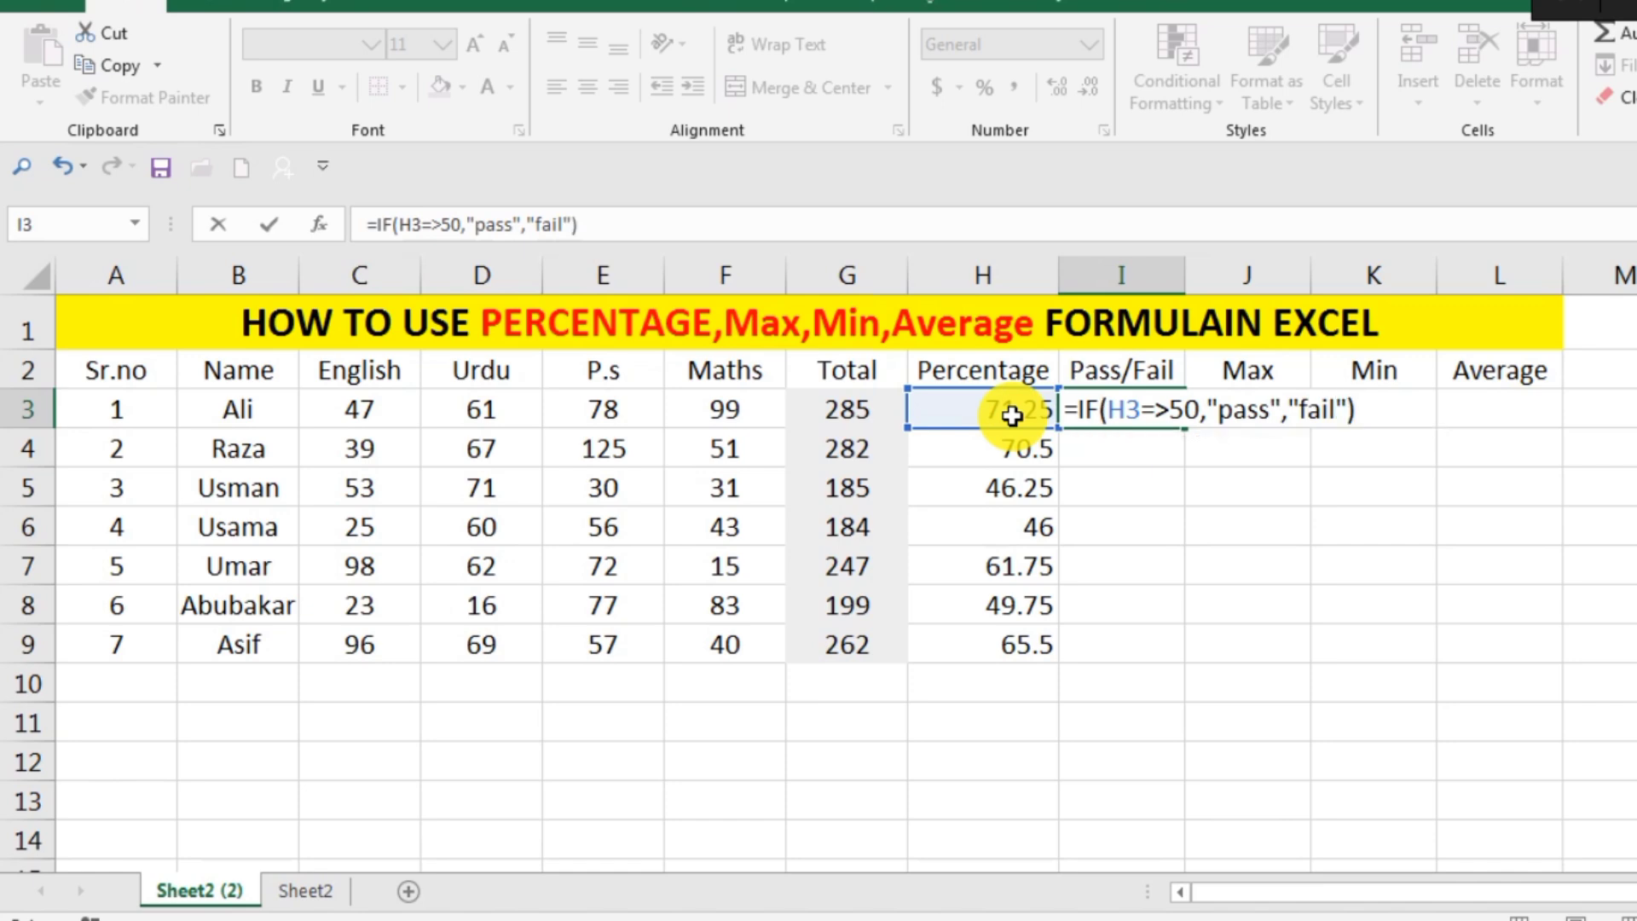
key("Return")
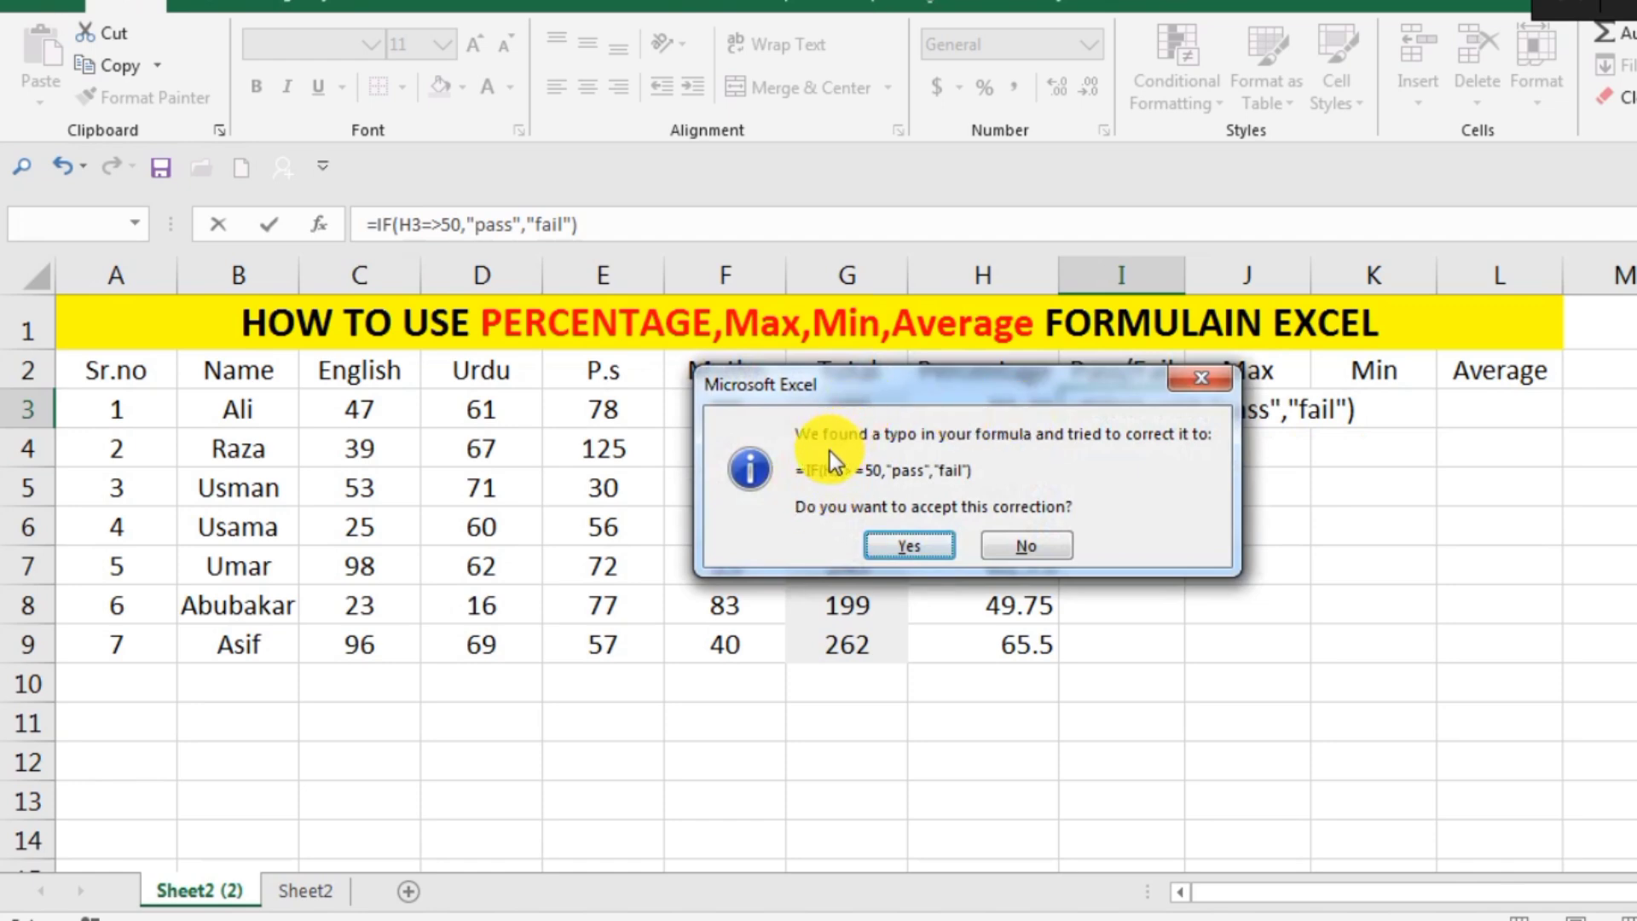
left_click(909, 545)
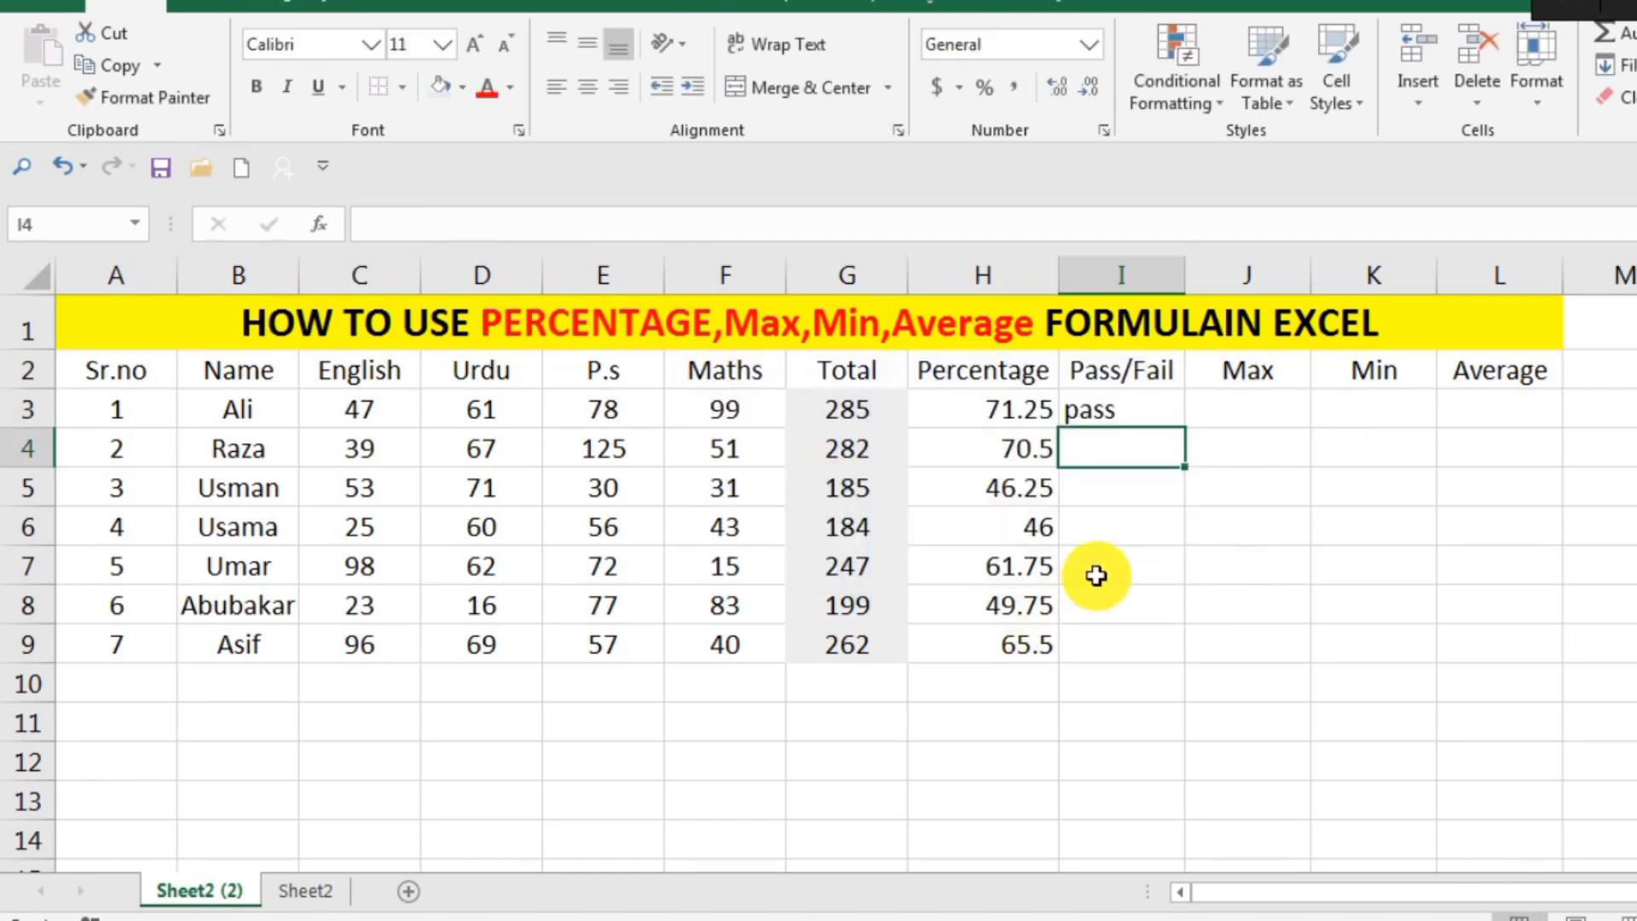
Step: Fill the percentage-based pass/fail formula from I3 down through I9
left_click(1106, 416)
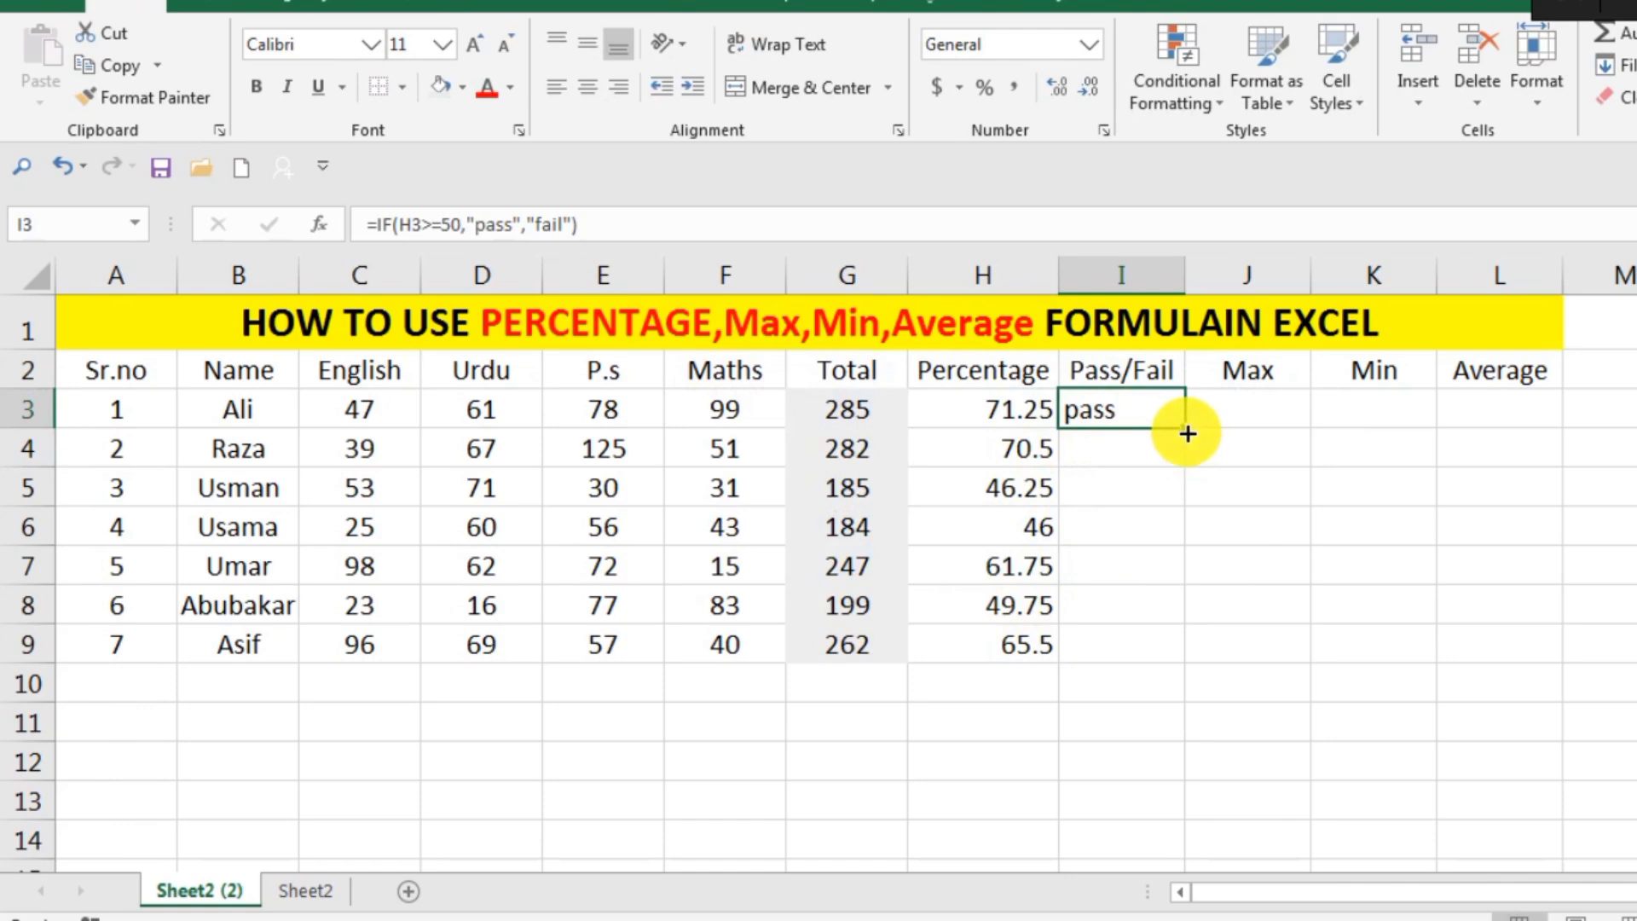
left_click_drag(1185, 434, 1188, 667)
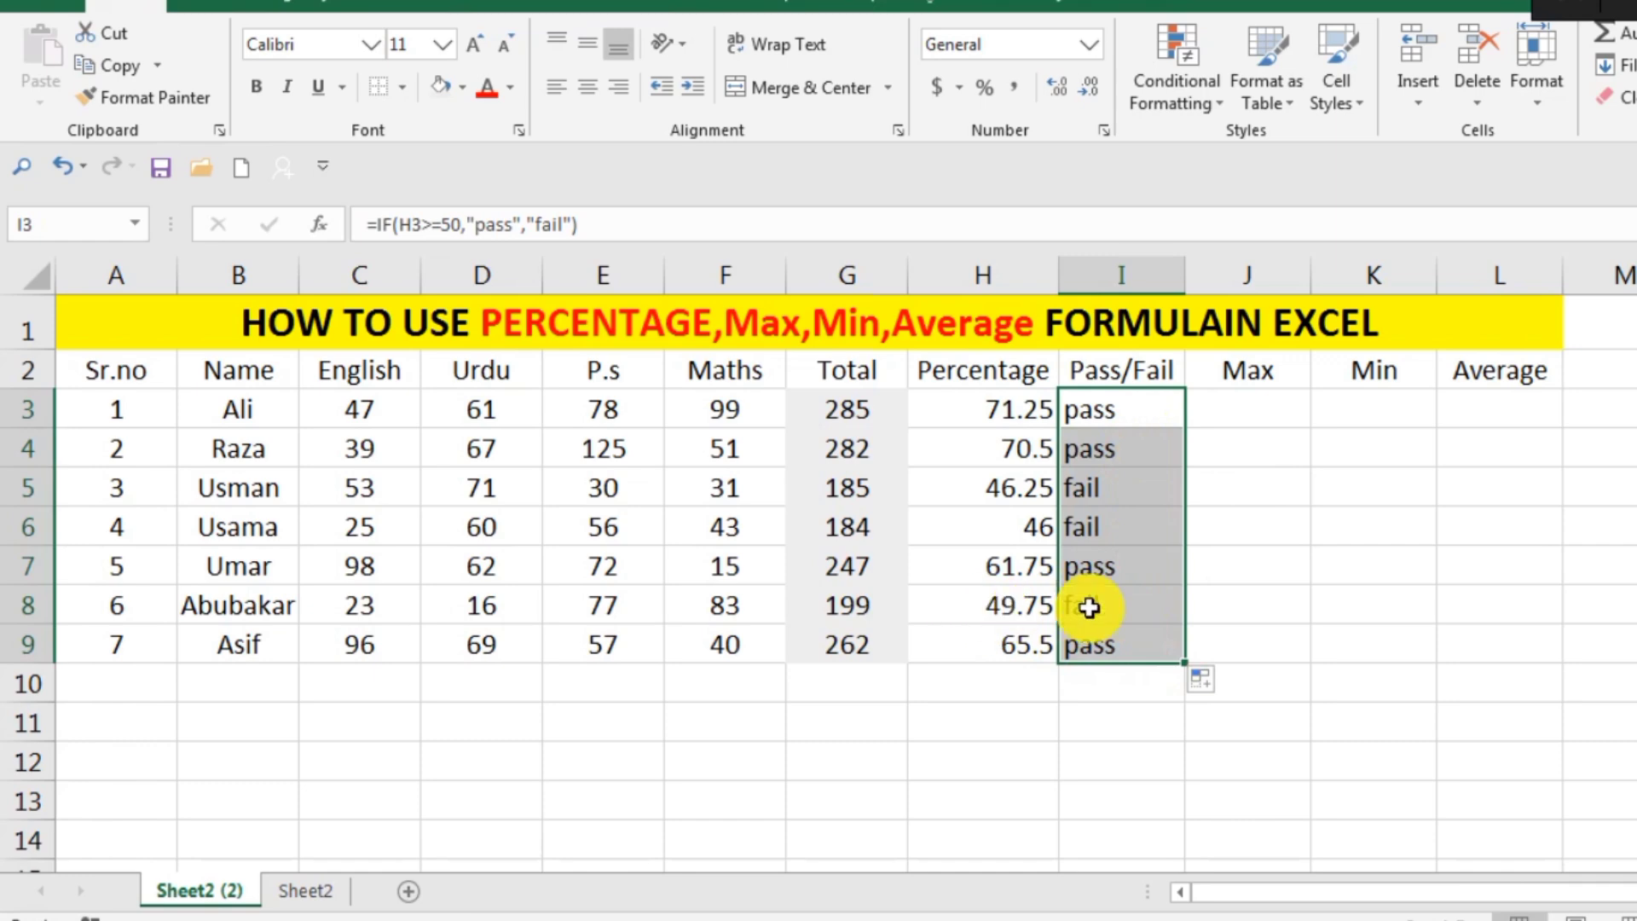
Step: Change the Maths marks to 90 in F8 and 0 in F7
left_click(741, 609)
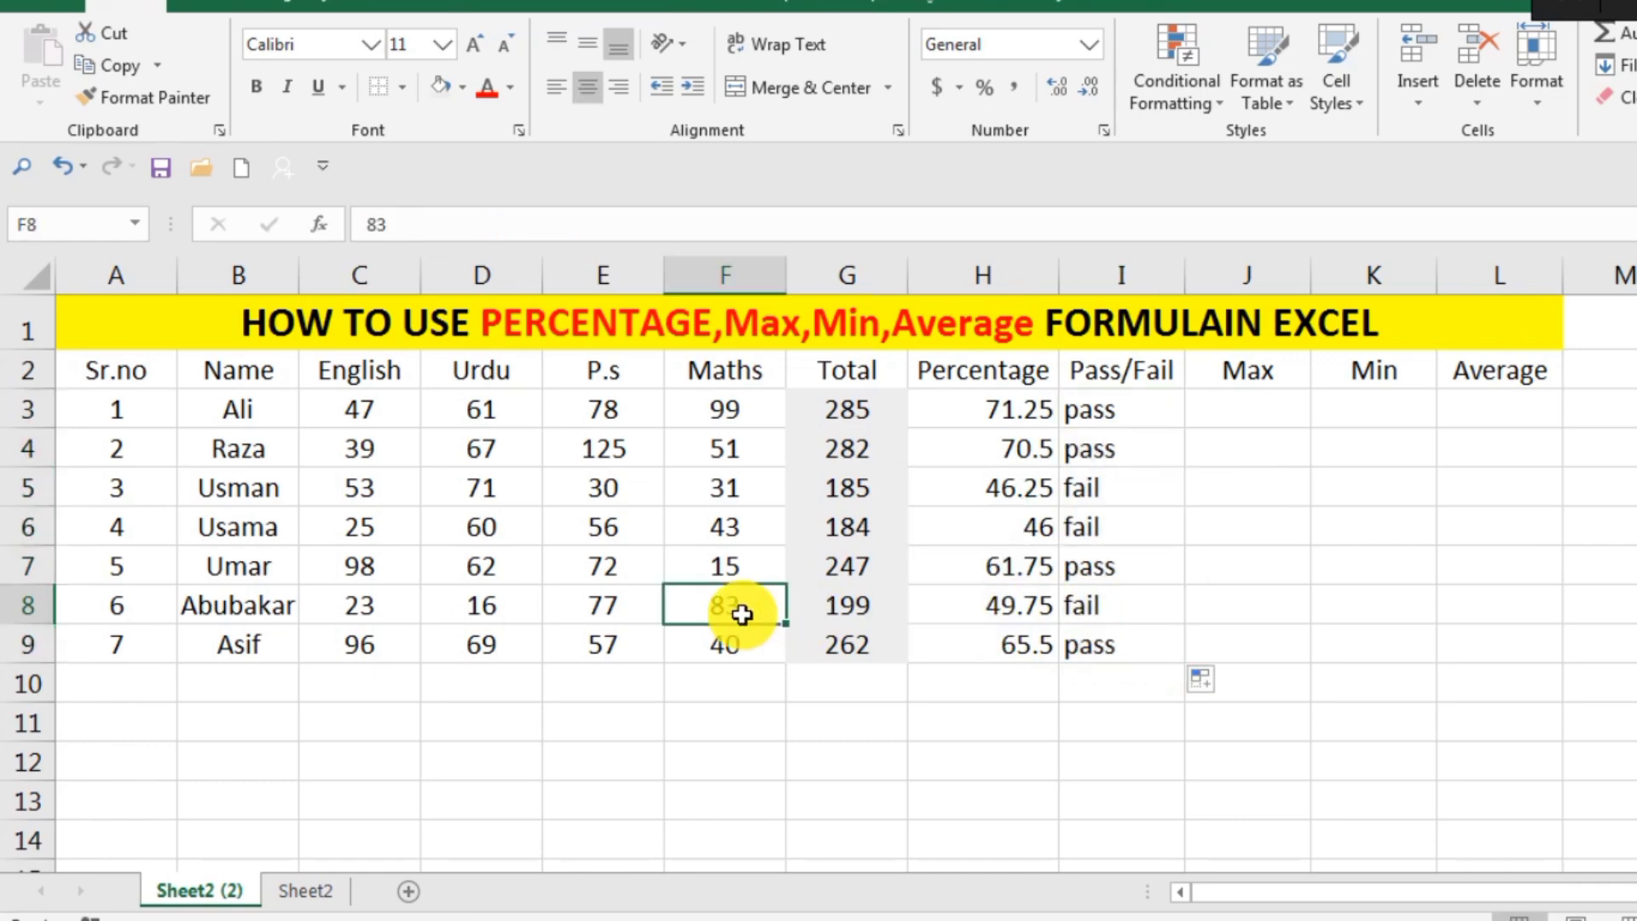
double_click(743, 612)
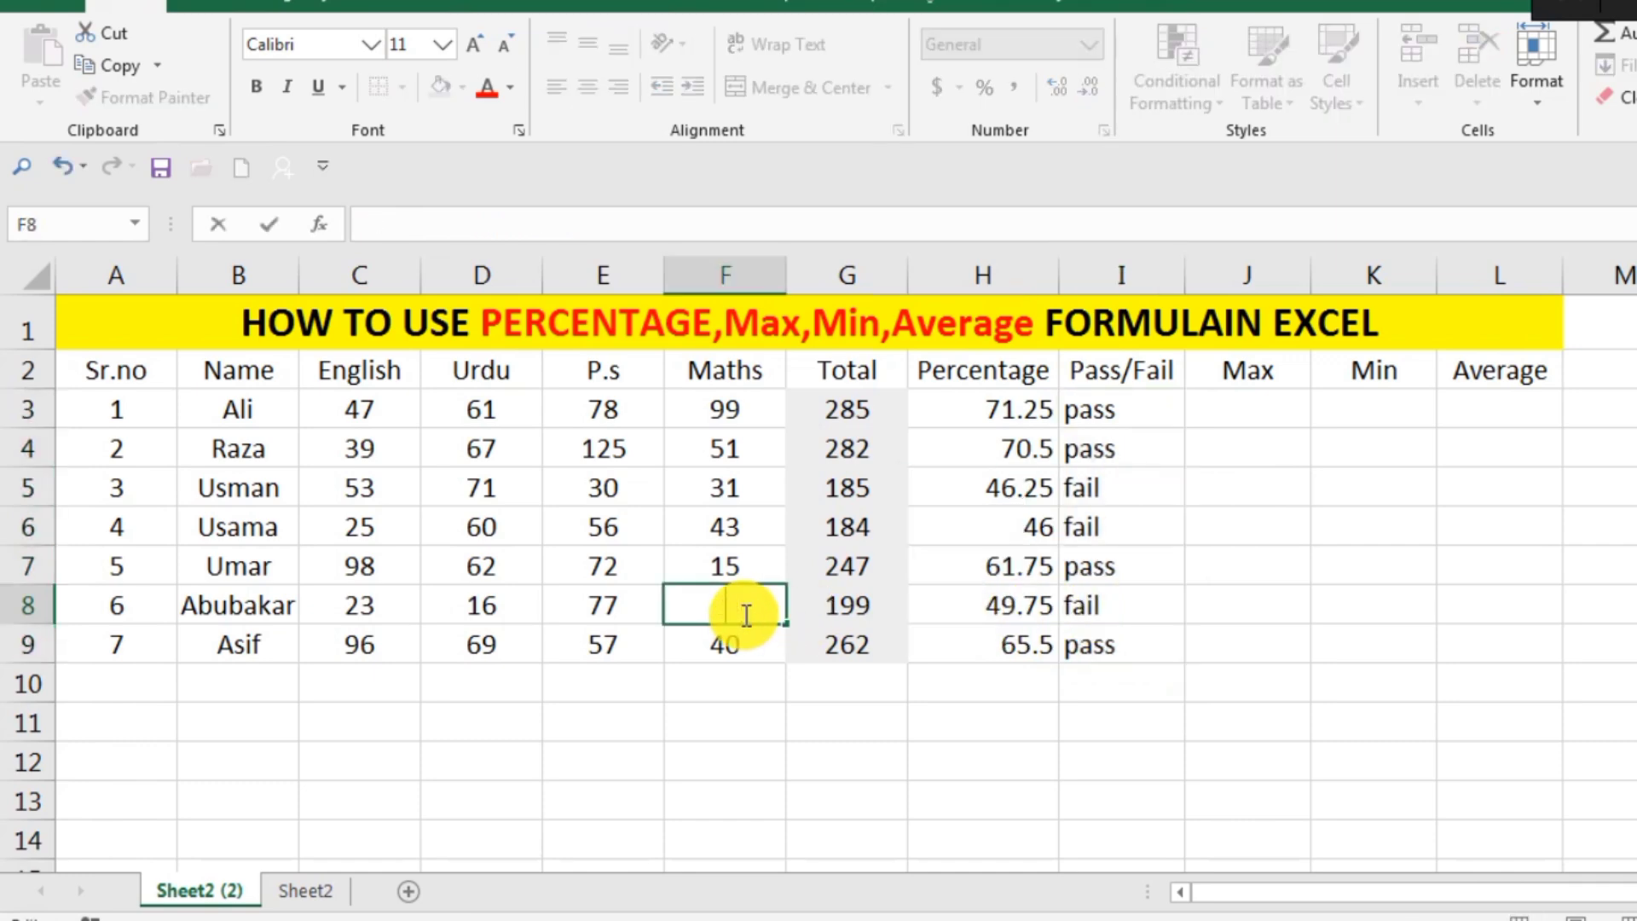
type("90")
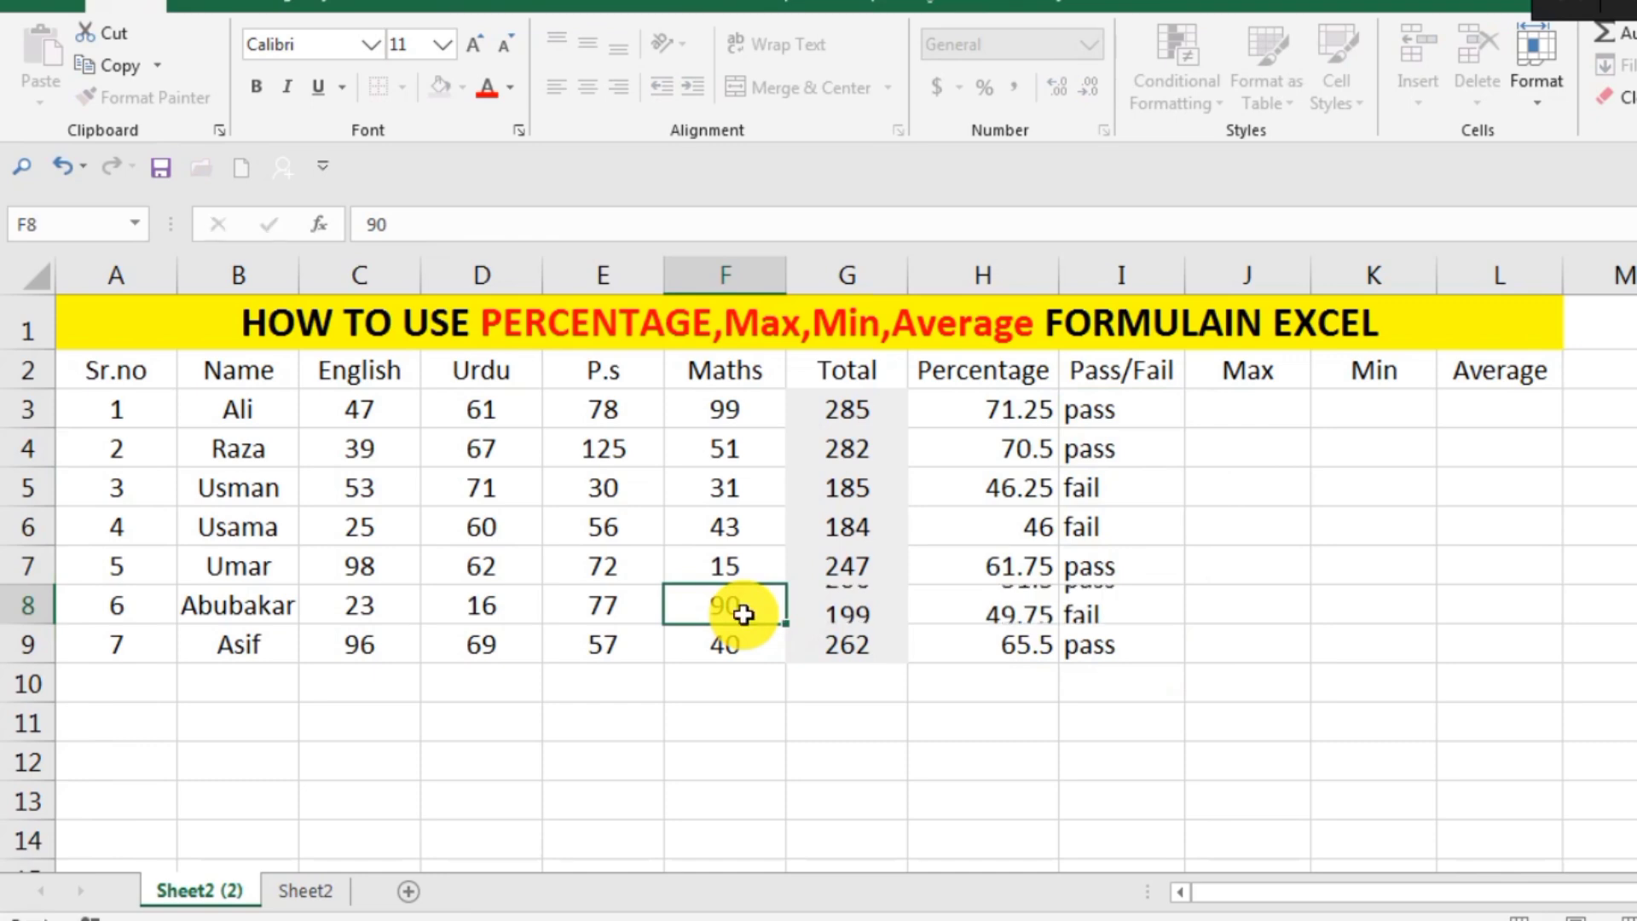
key("Return")
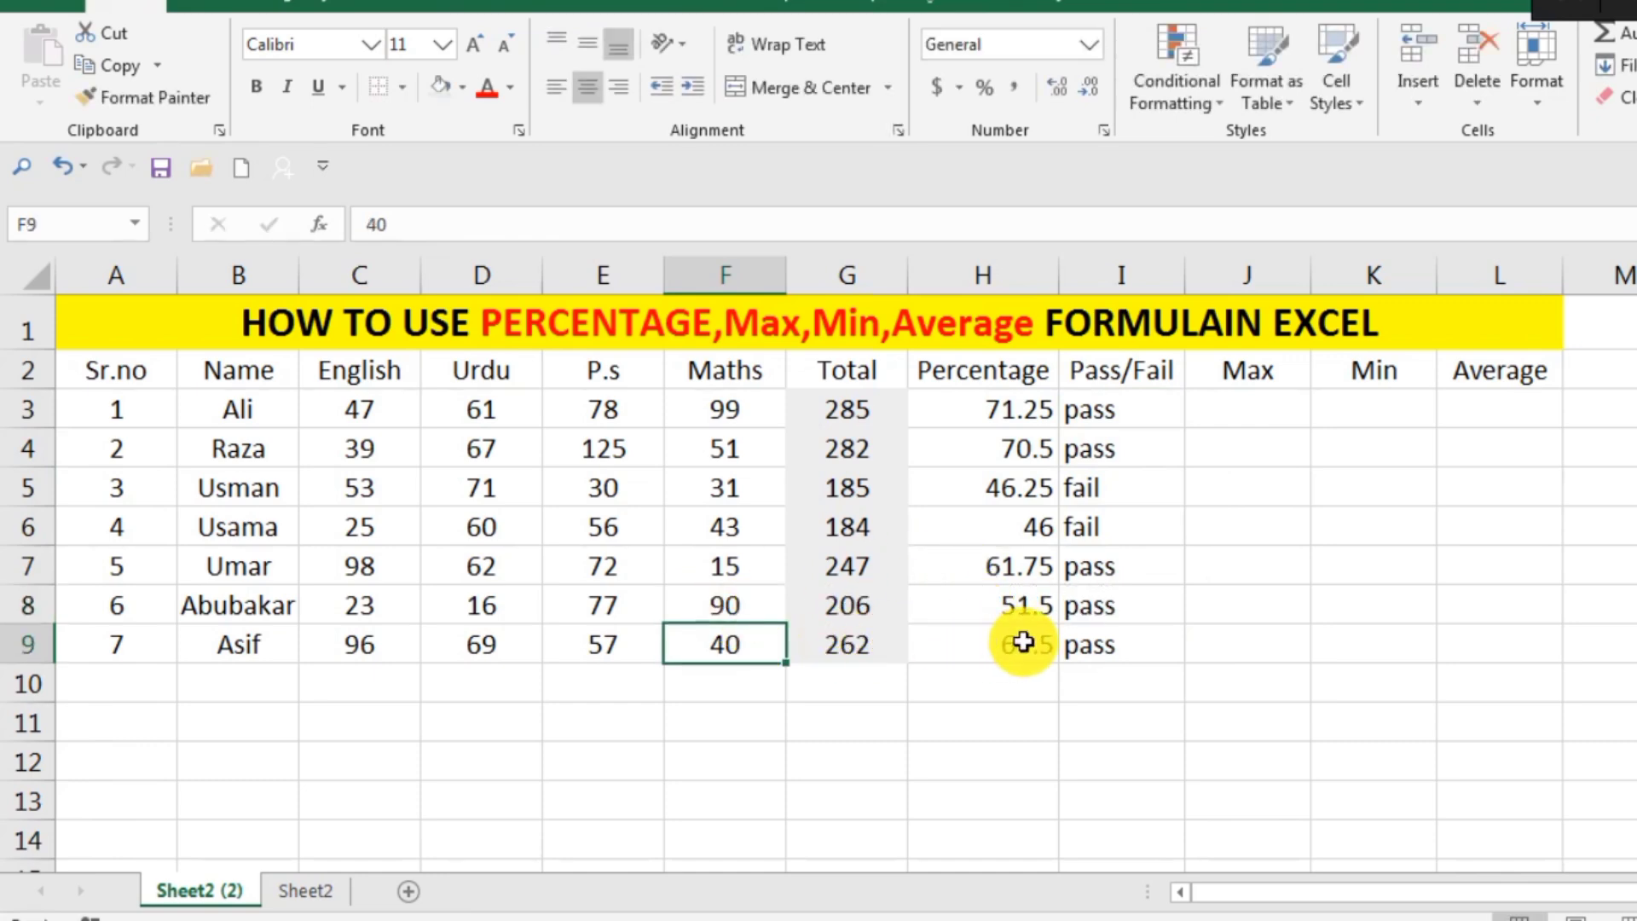
left_click(708, 573)
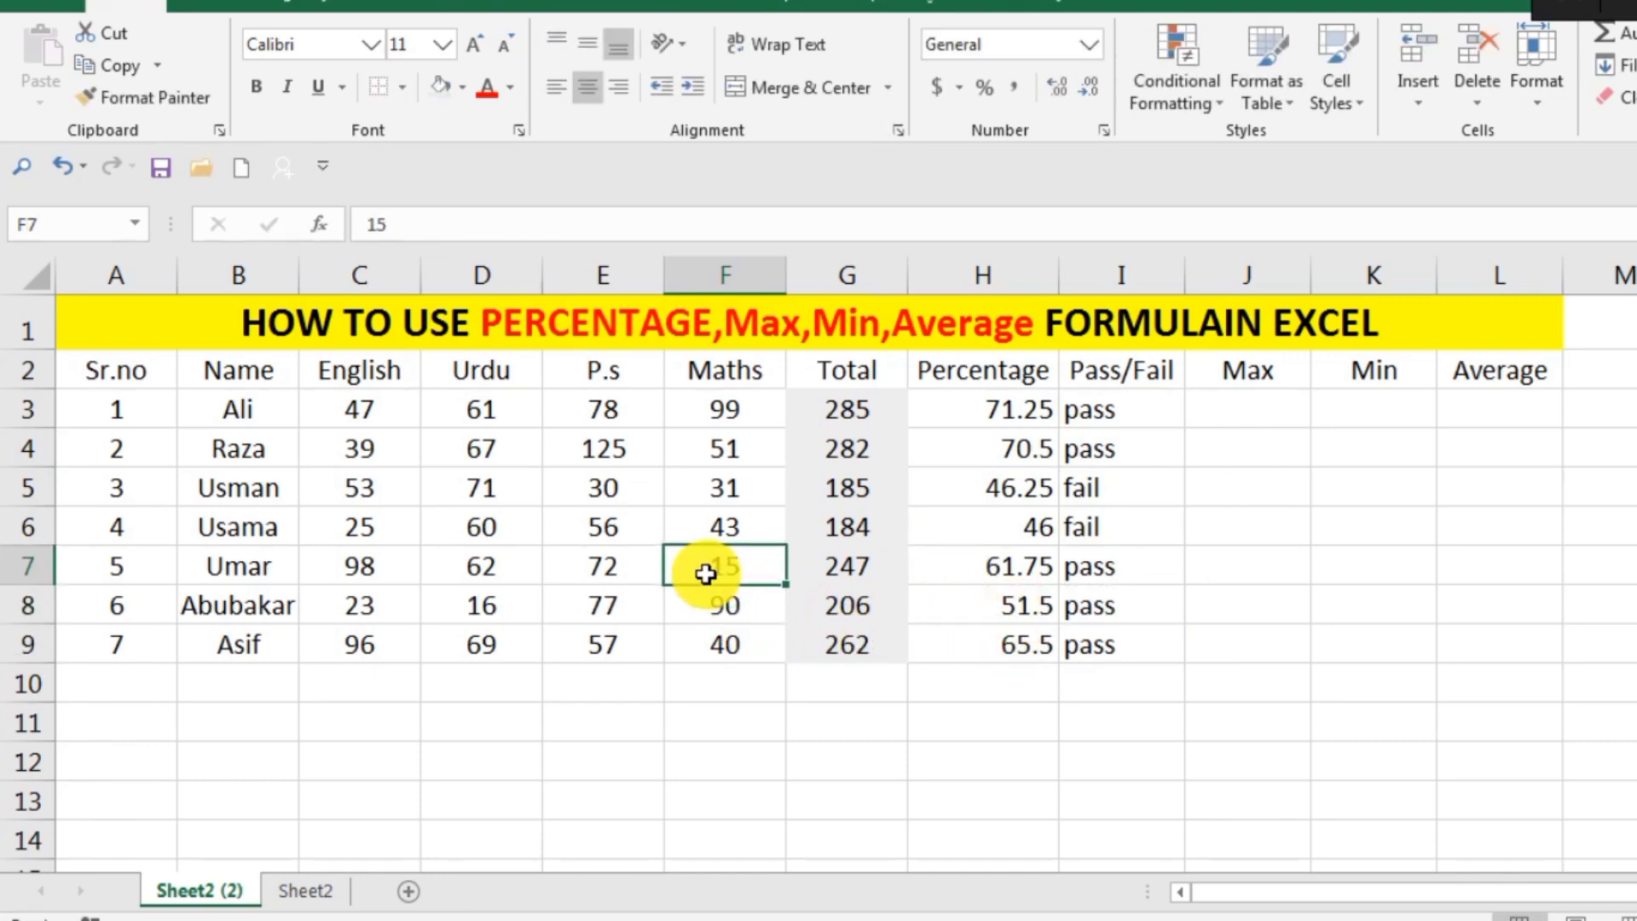
type("0")
key("Return")
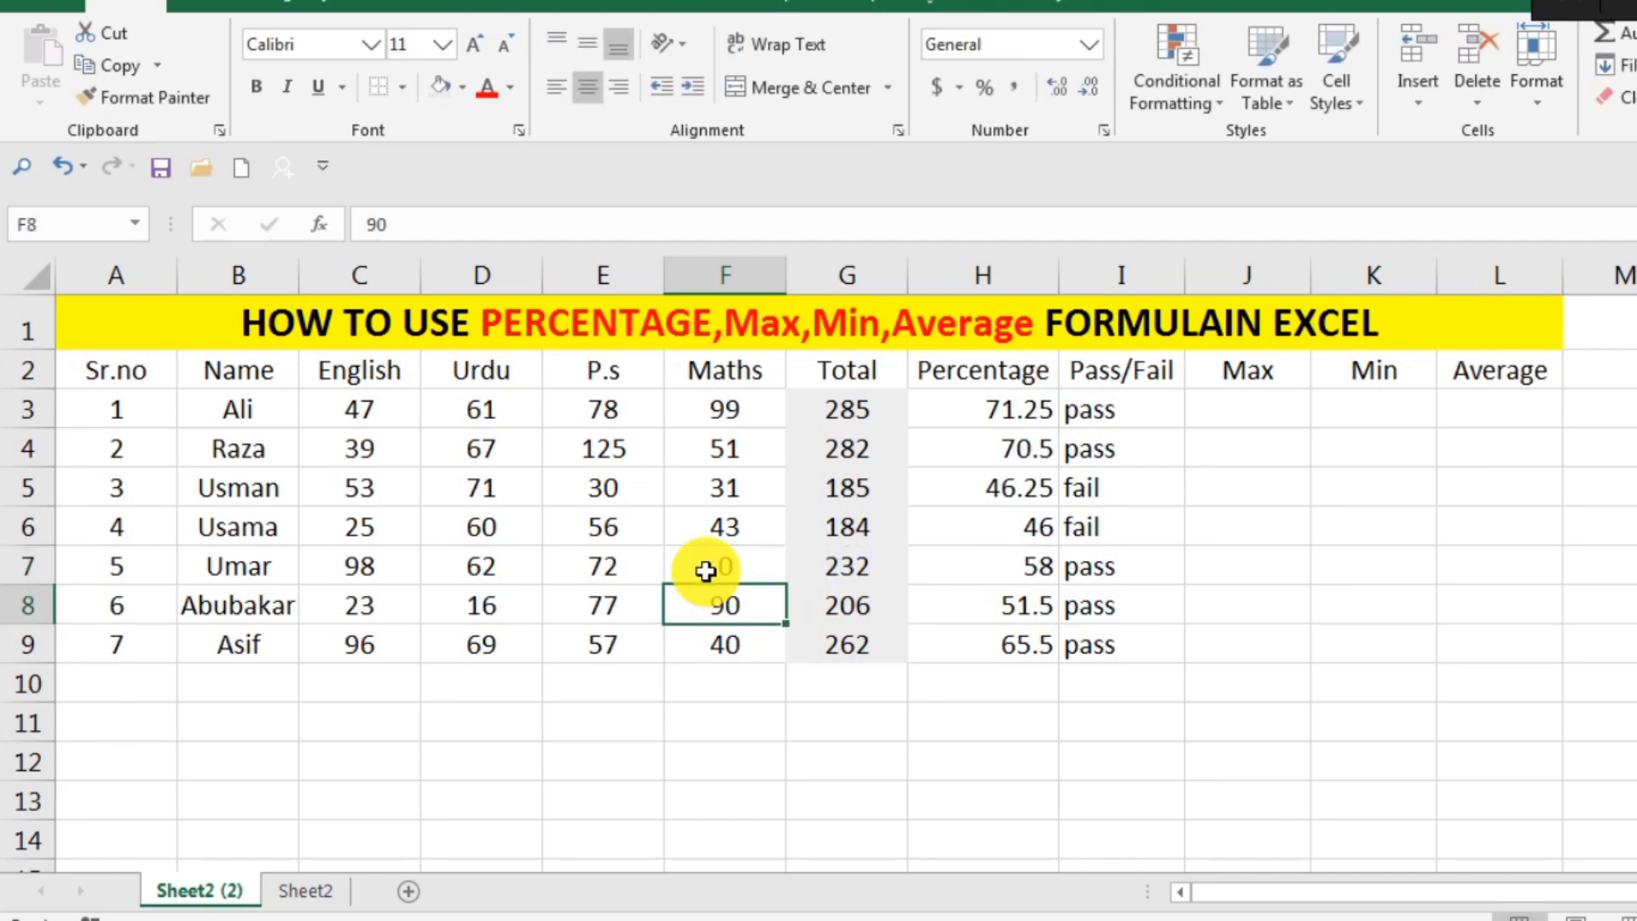
Step: Set the P.s mark in E7 to 50
double_click(640, 571)
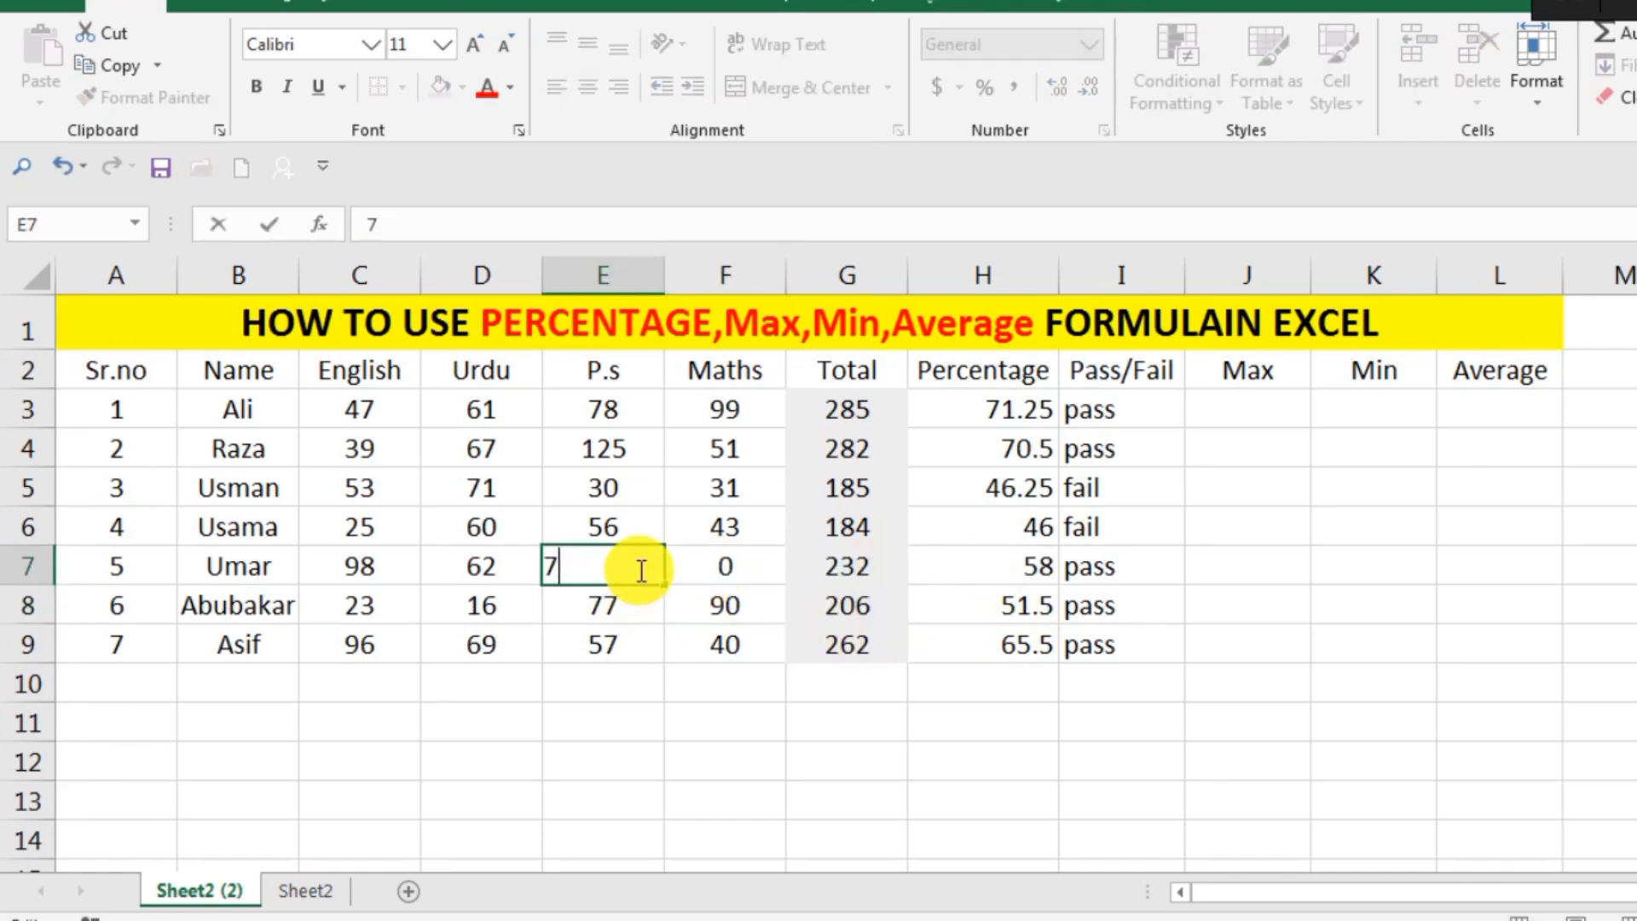
type("50")
key("Return")
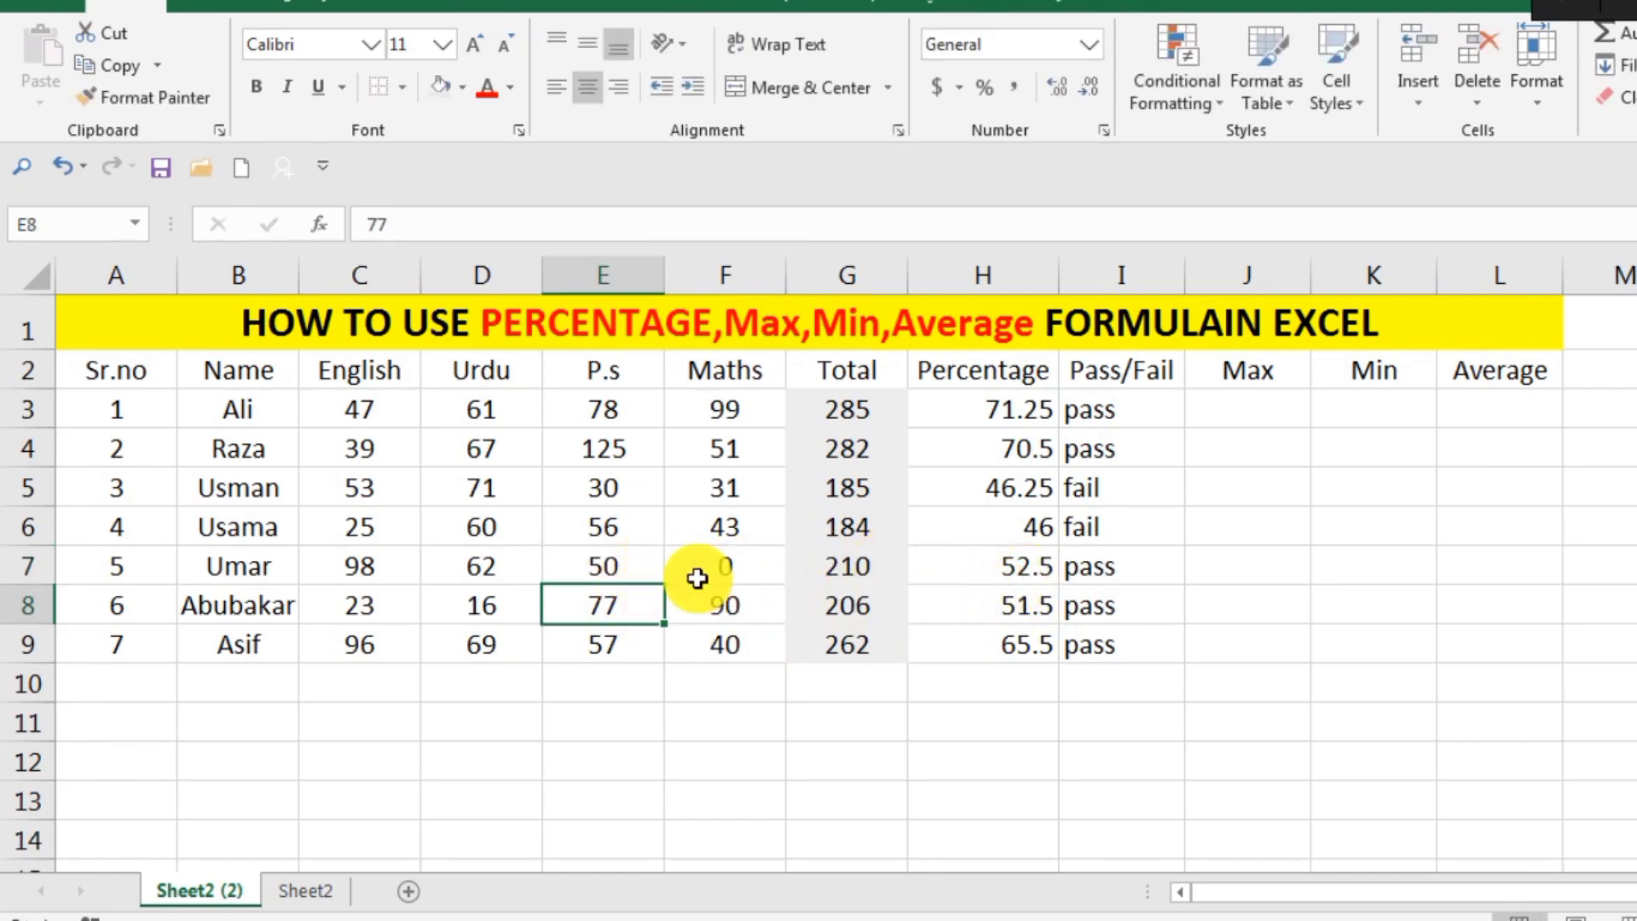
Step: Set the P.s mark in E7 to 30 and the Maths mark in F5 to 80
left_click(649, 563)
type("3")
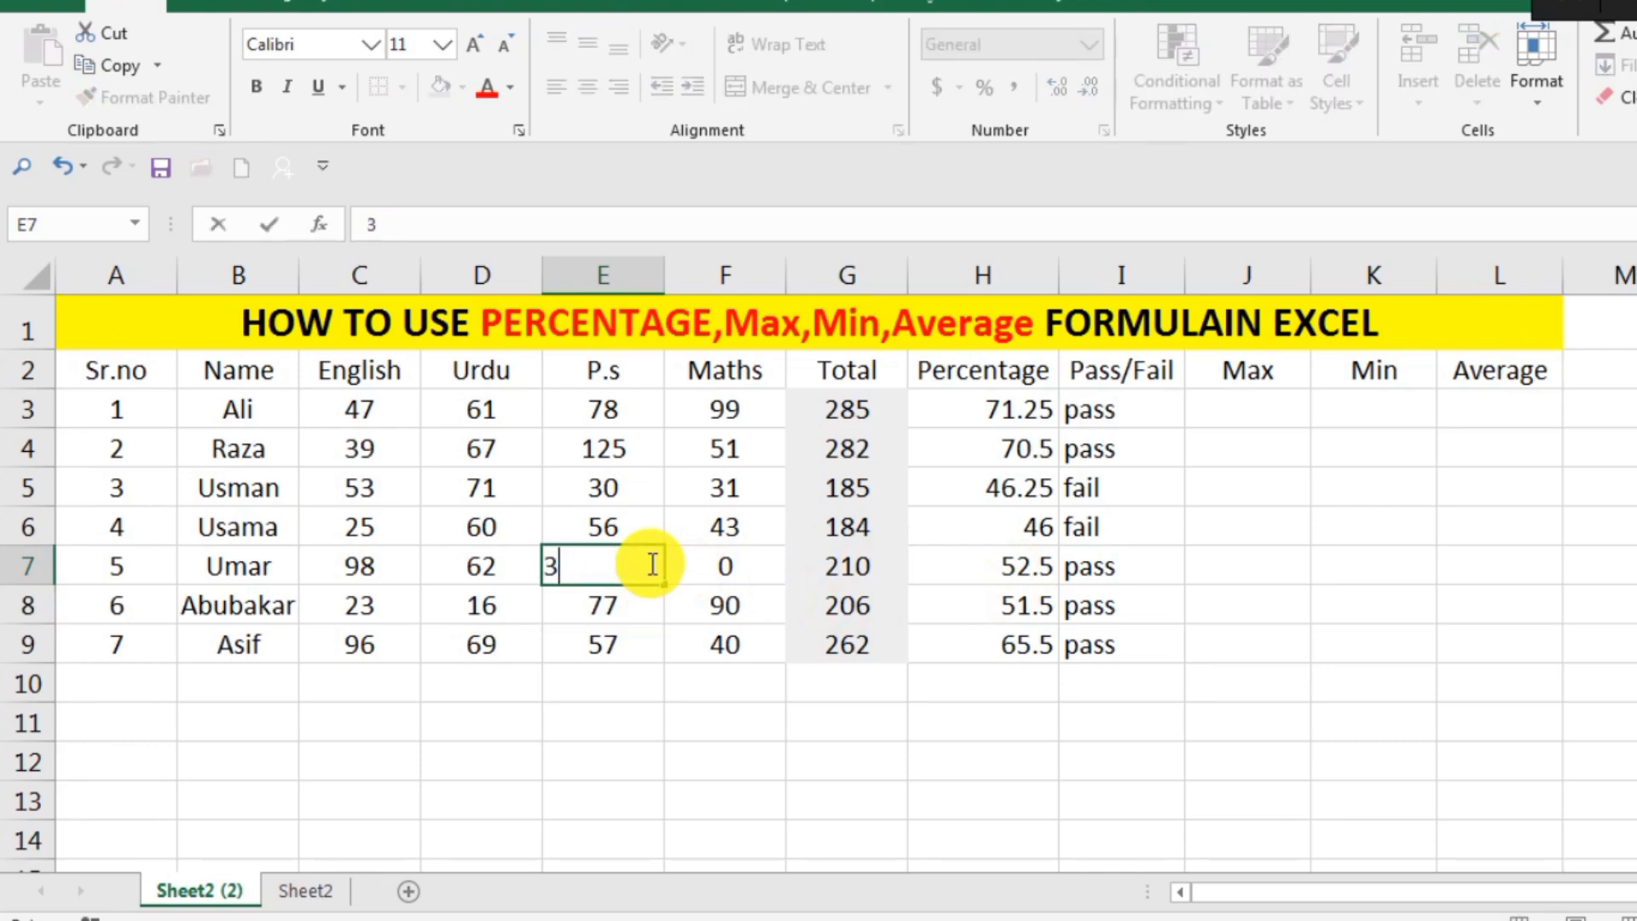
type("0")
key("Return")
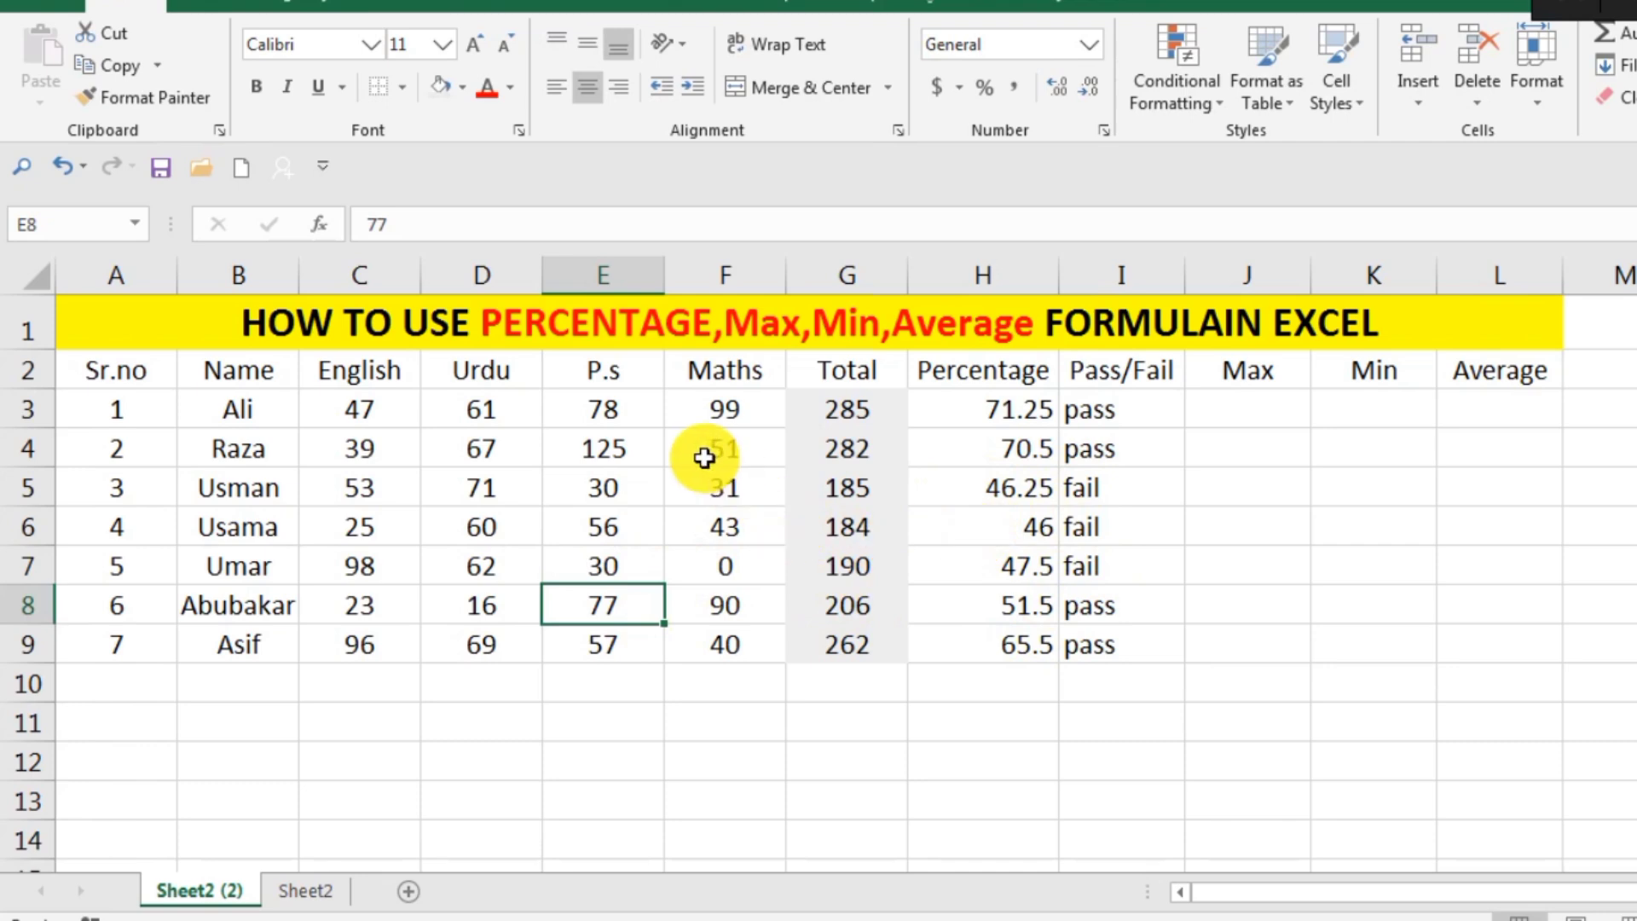
left_click(735, 494)
type("8")
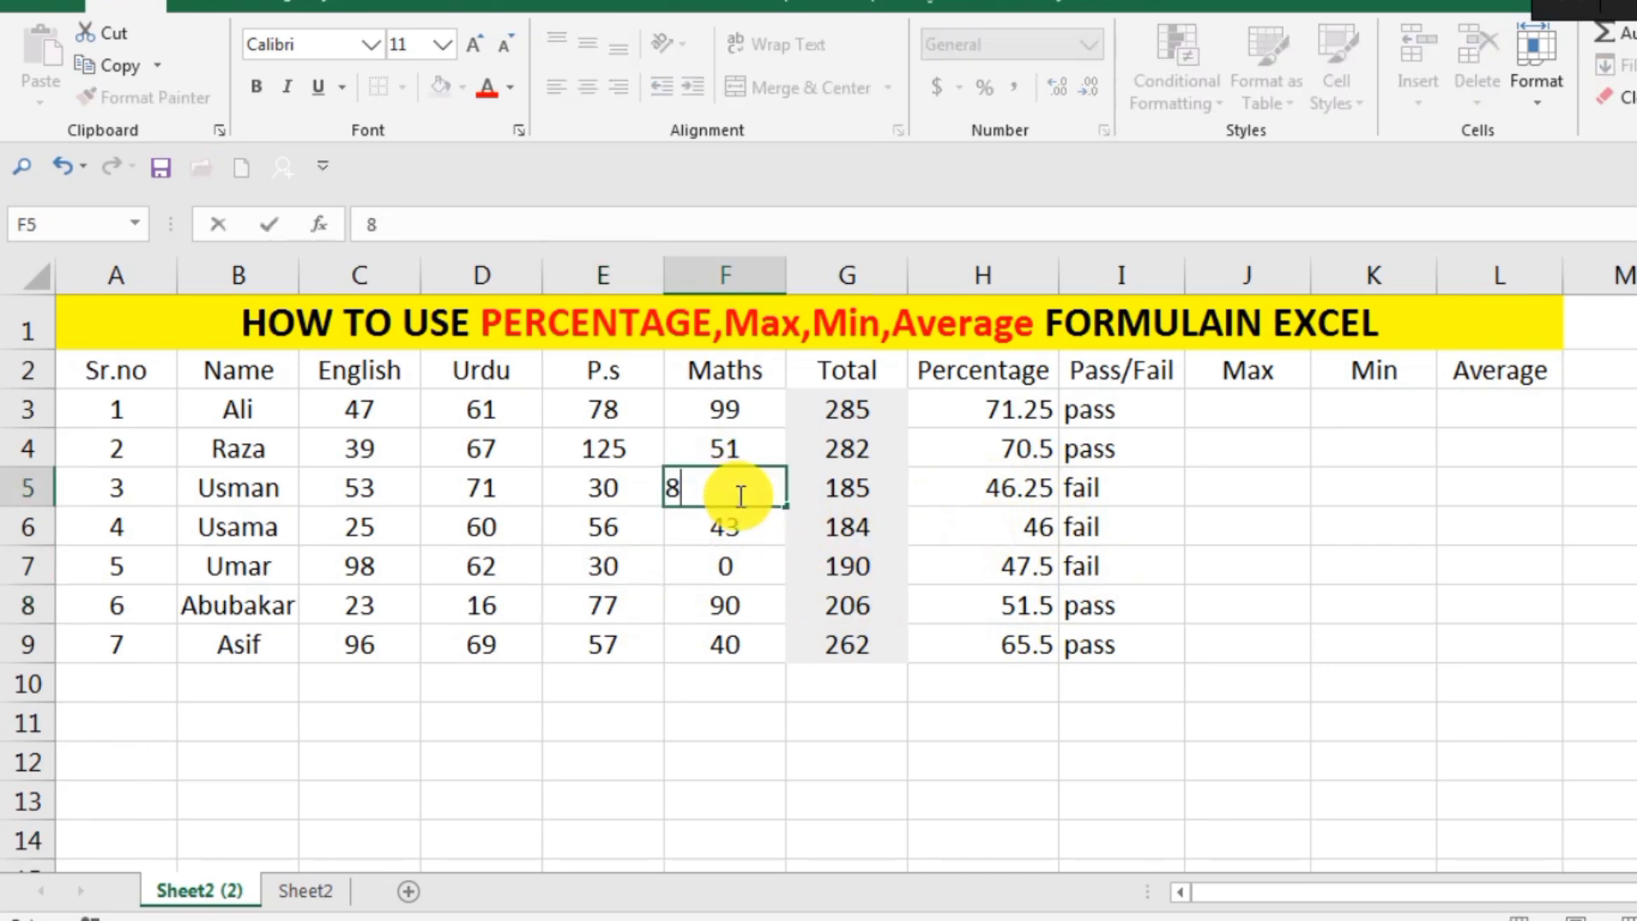
type("0")
key("Return")
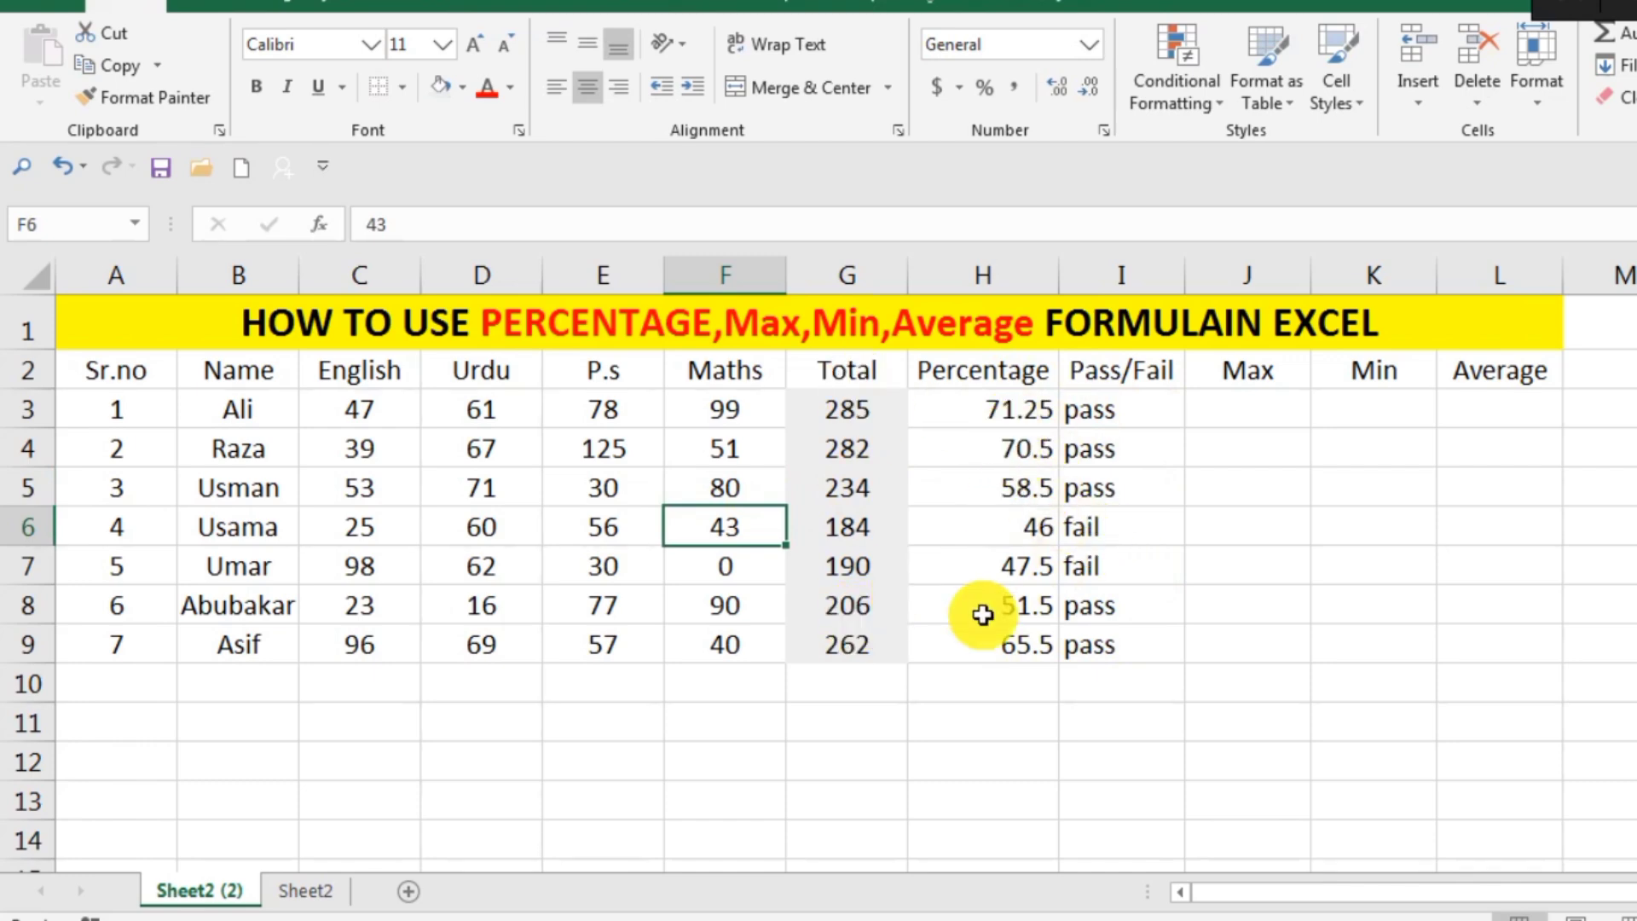
Step: Enter the formula =MAX(G3:G9) in cell J3 to find the highest total
left_click(1271, 407)
double_click(1271, 407)
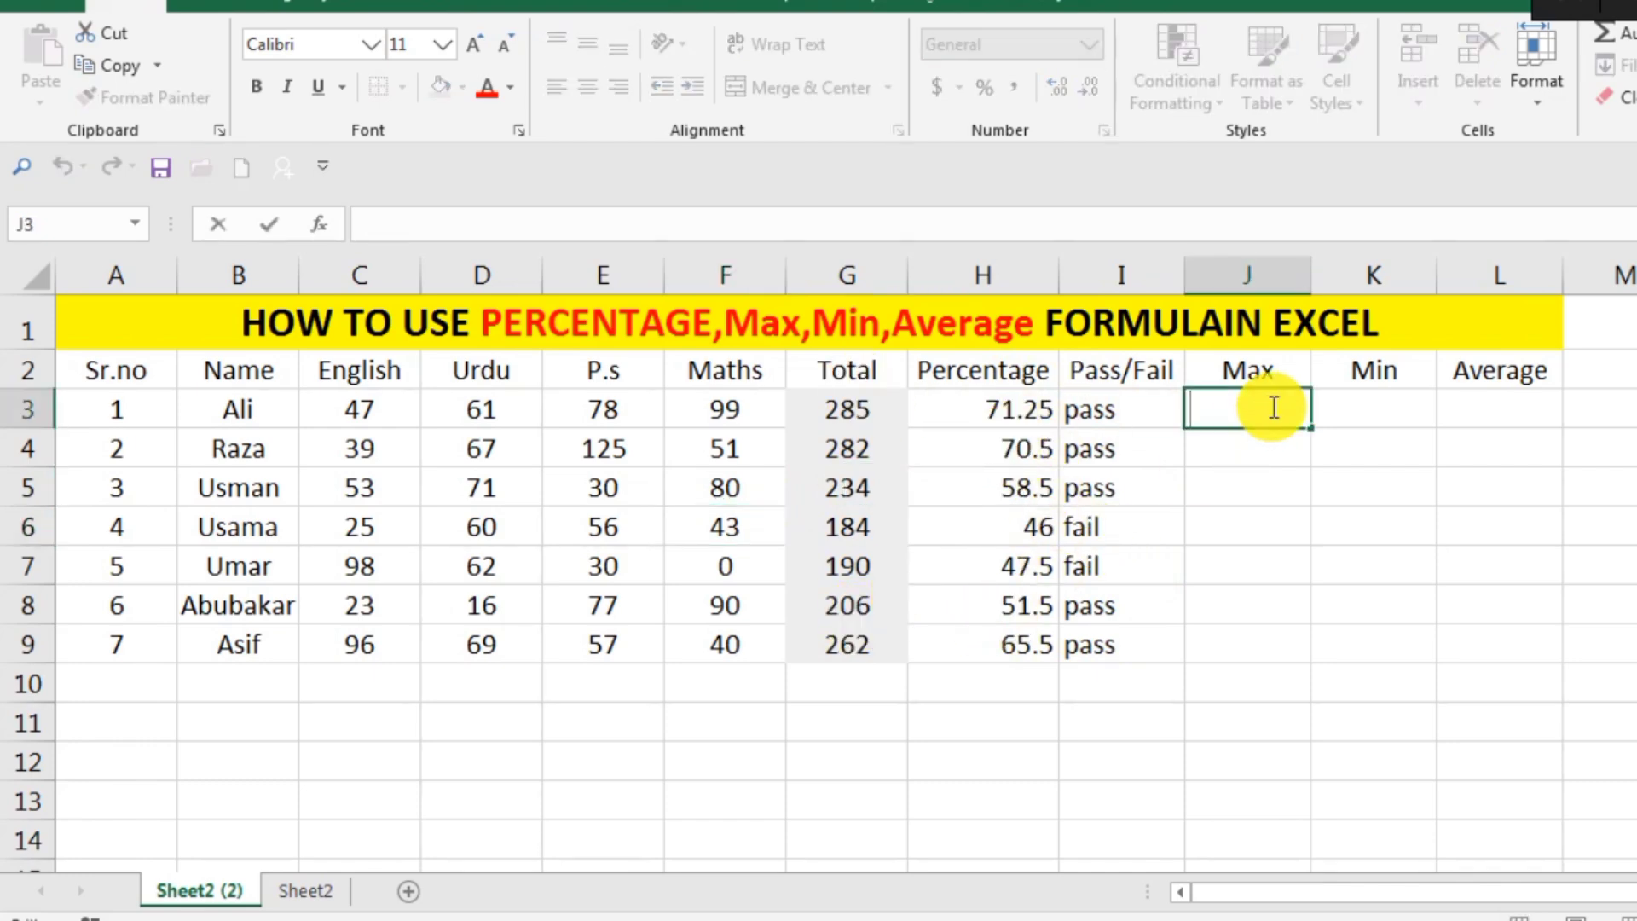
type("=")
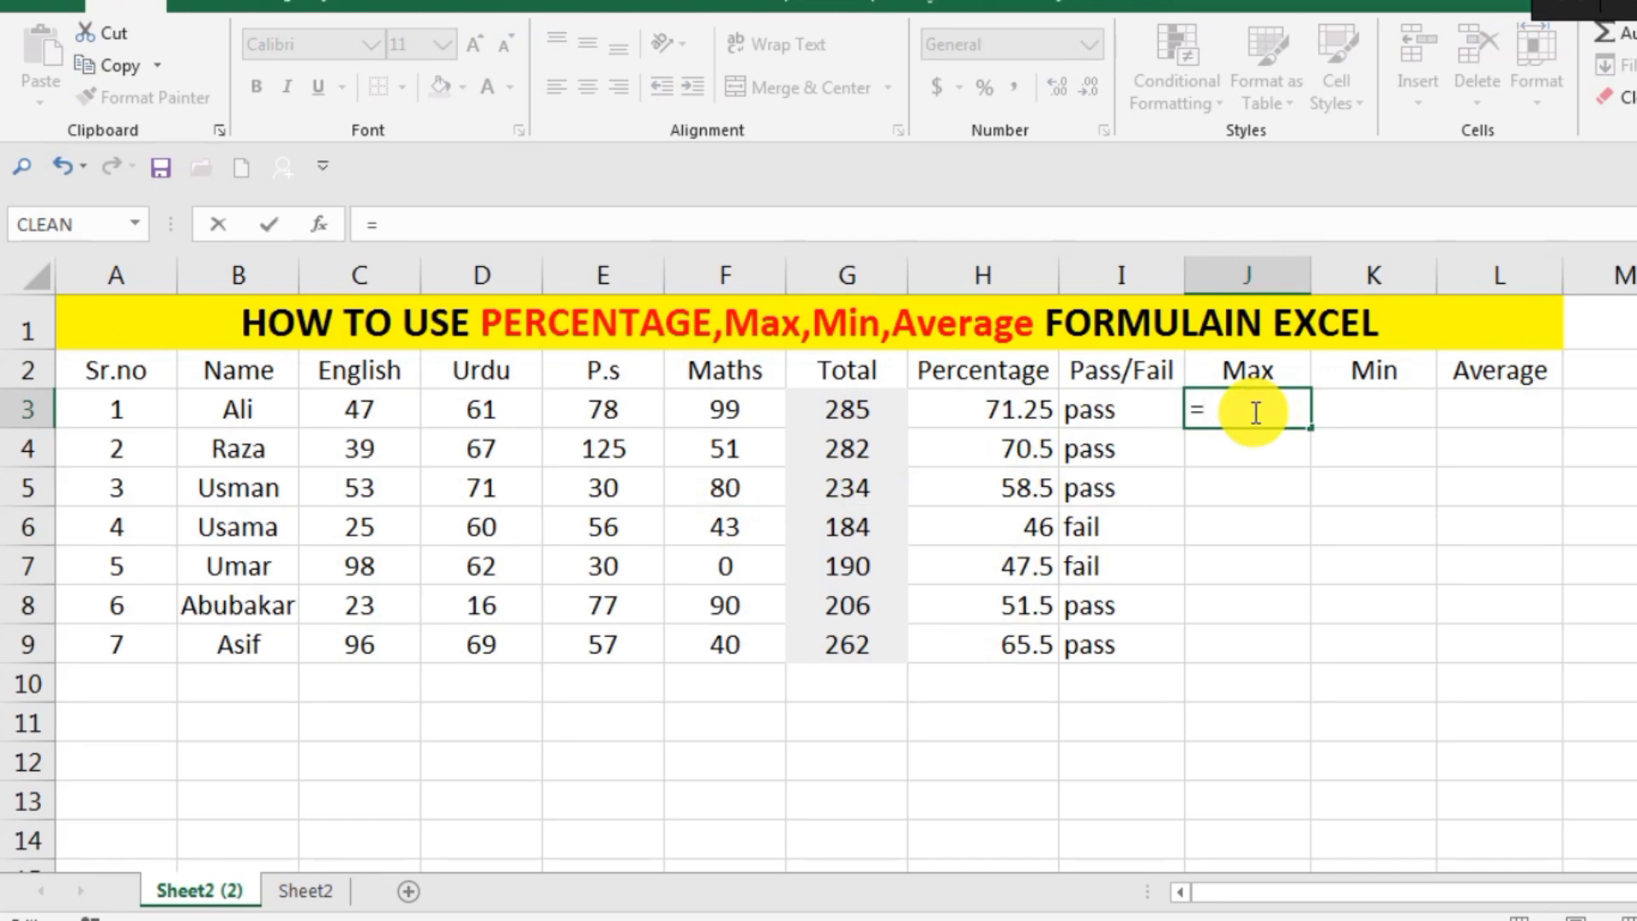
type("ma")
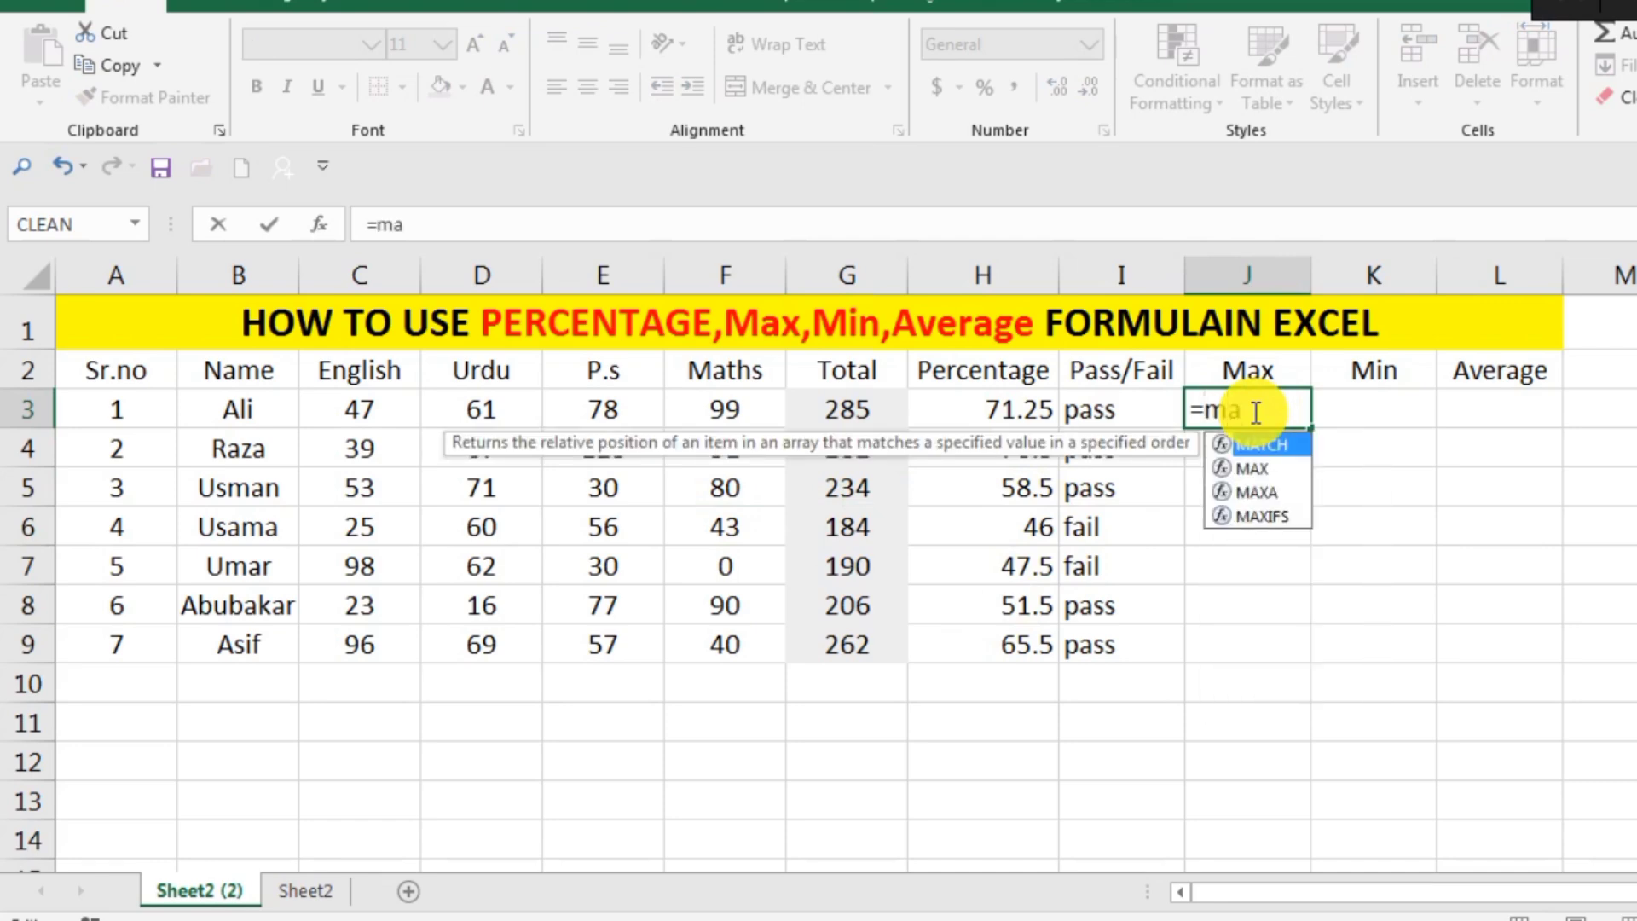
type("x")
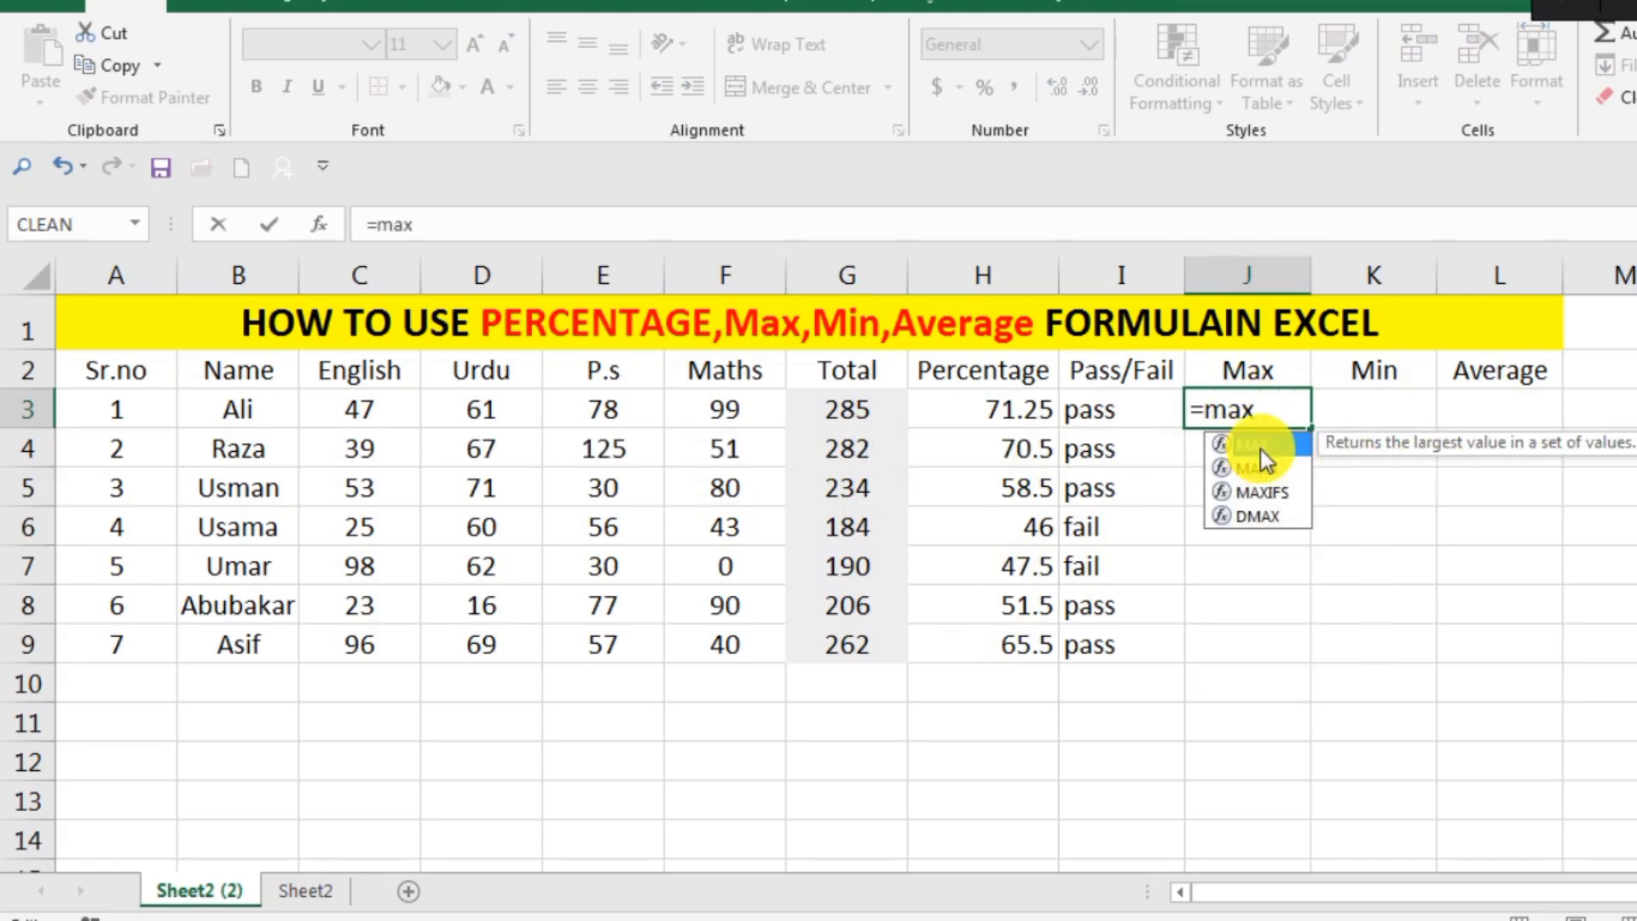
double_click(1260, 446)
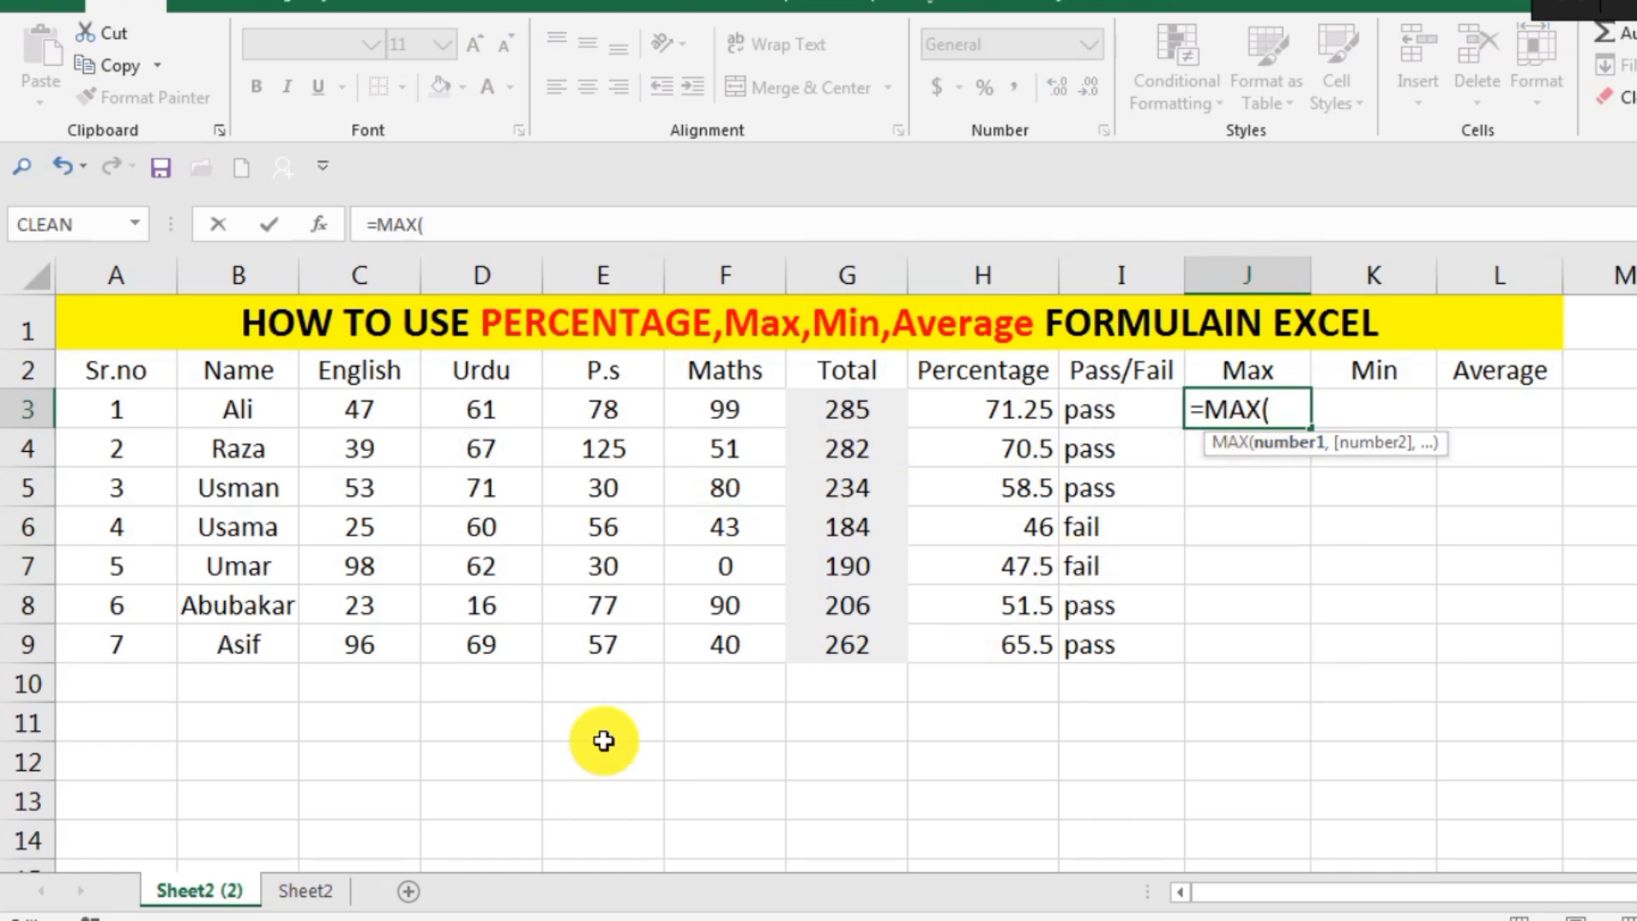
left_click(848, 415)
left_click_drag(848, 415, 854, 645)
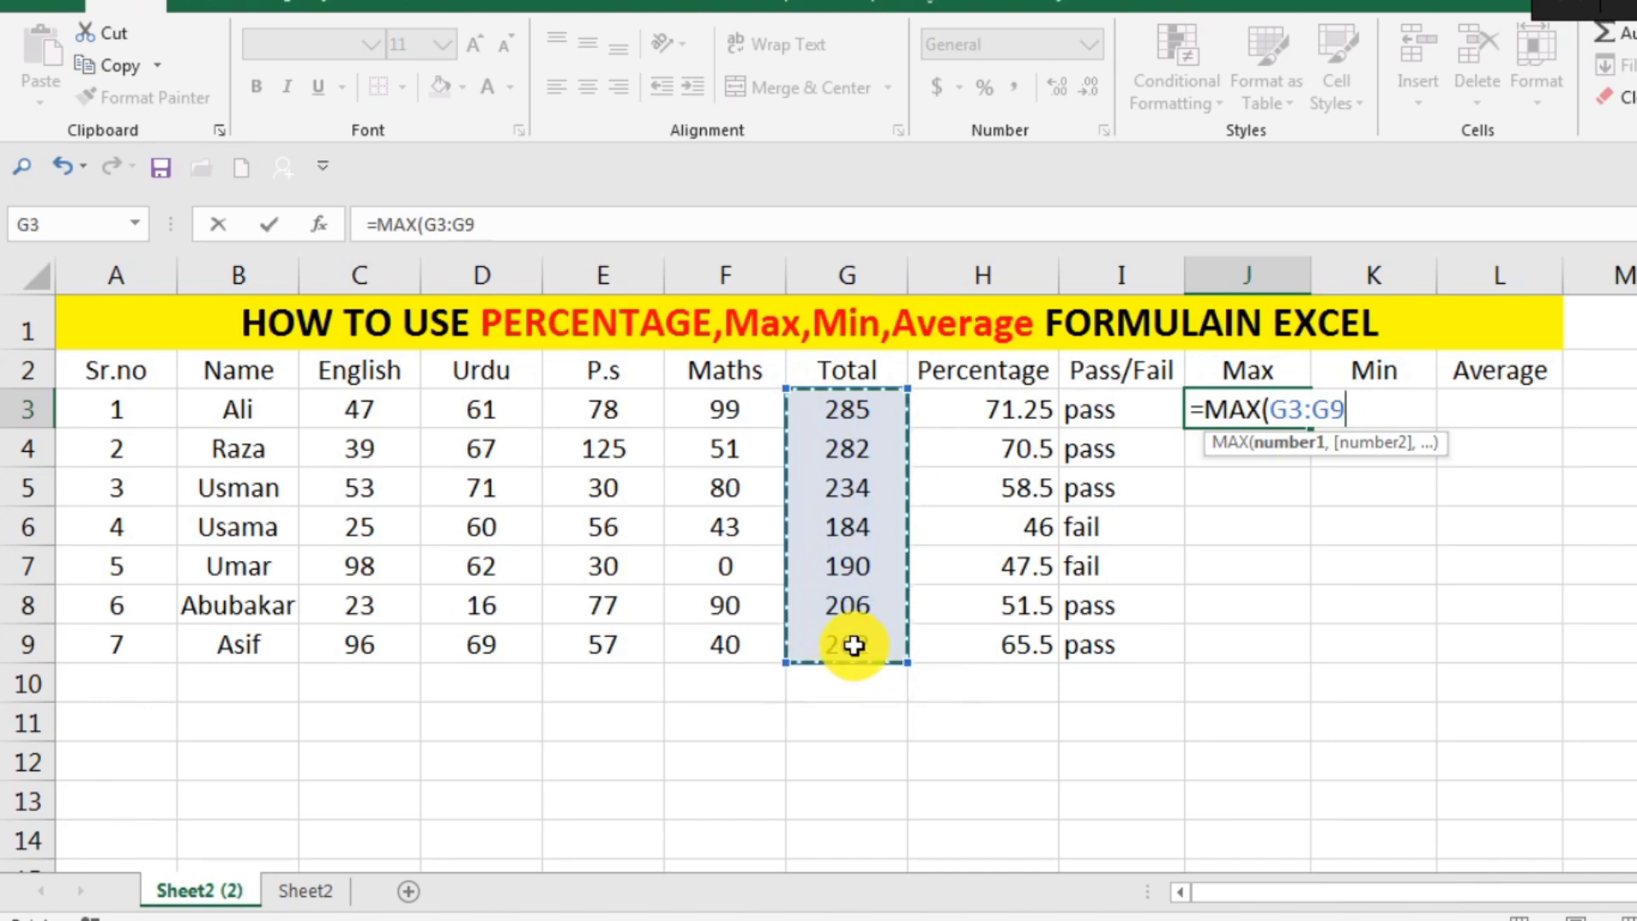
type(")")
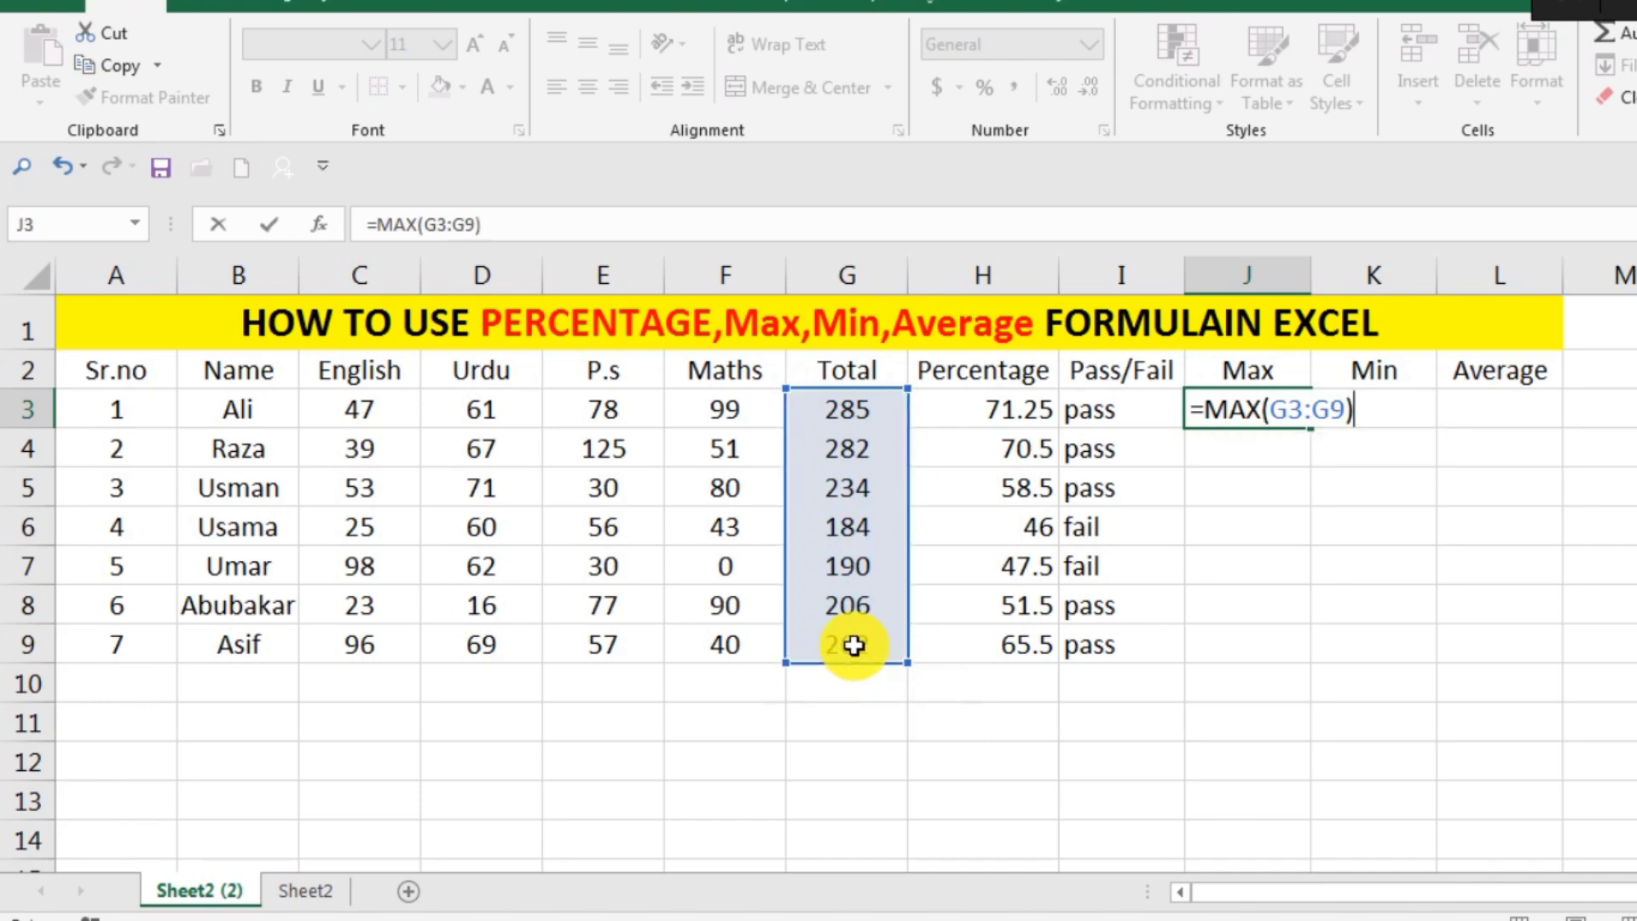
key("Return")
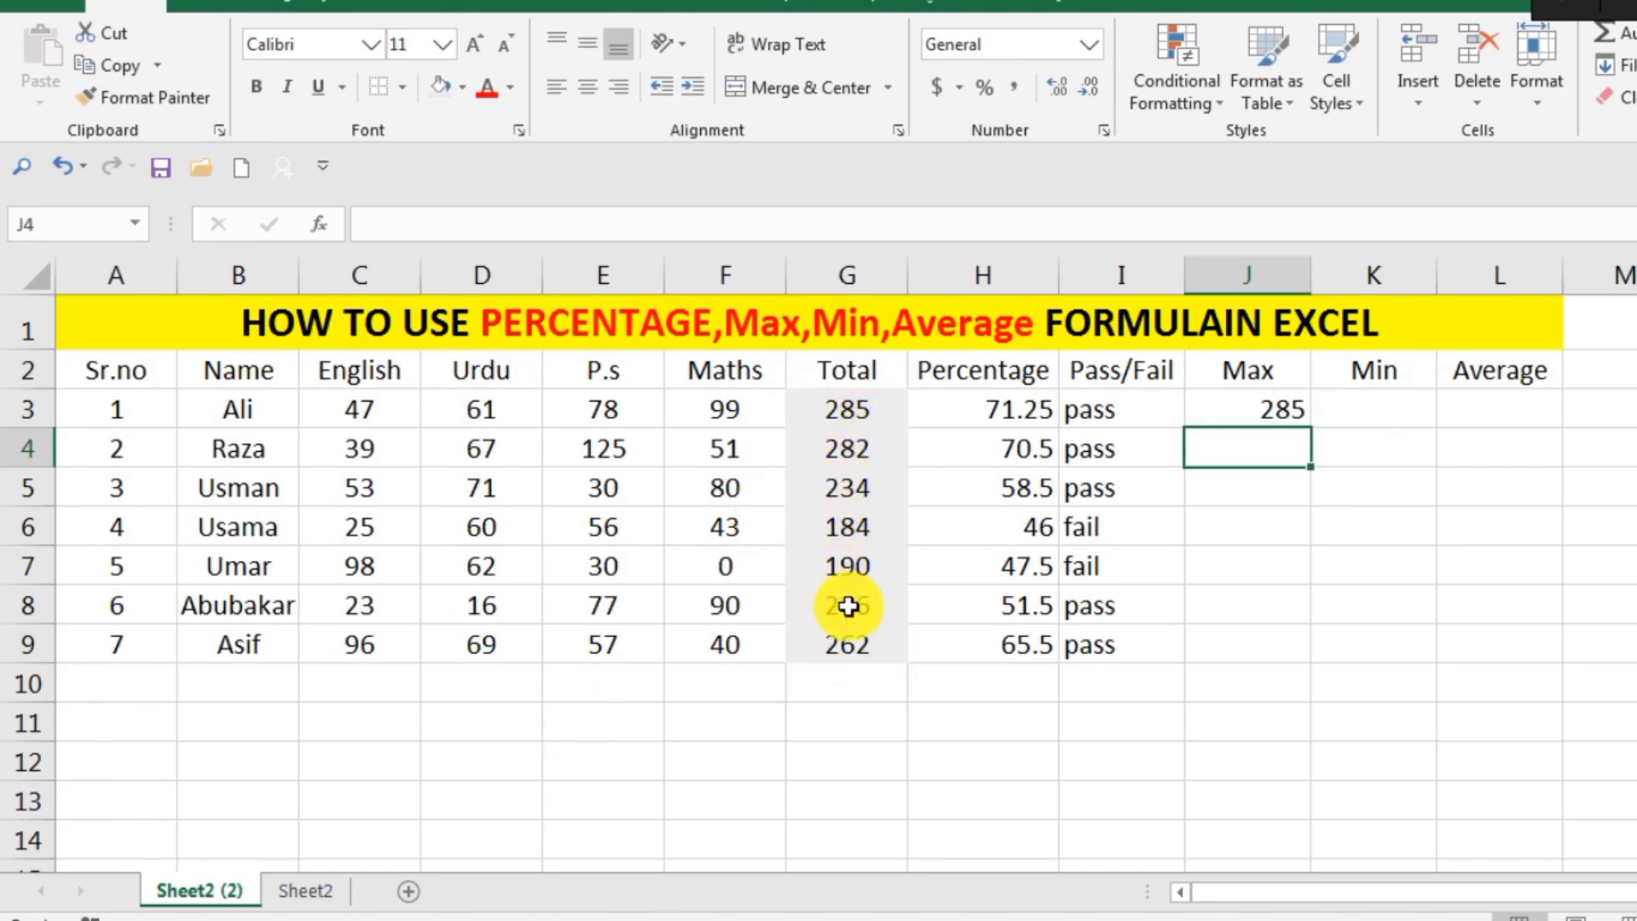
left_click(1383, 412)
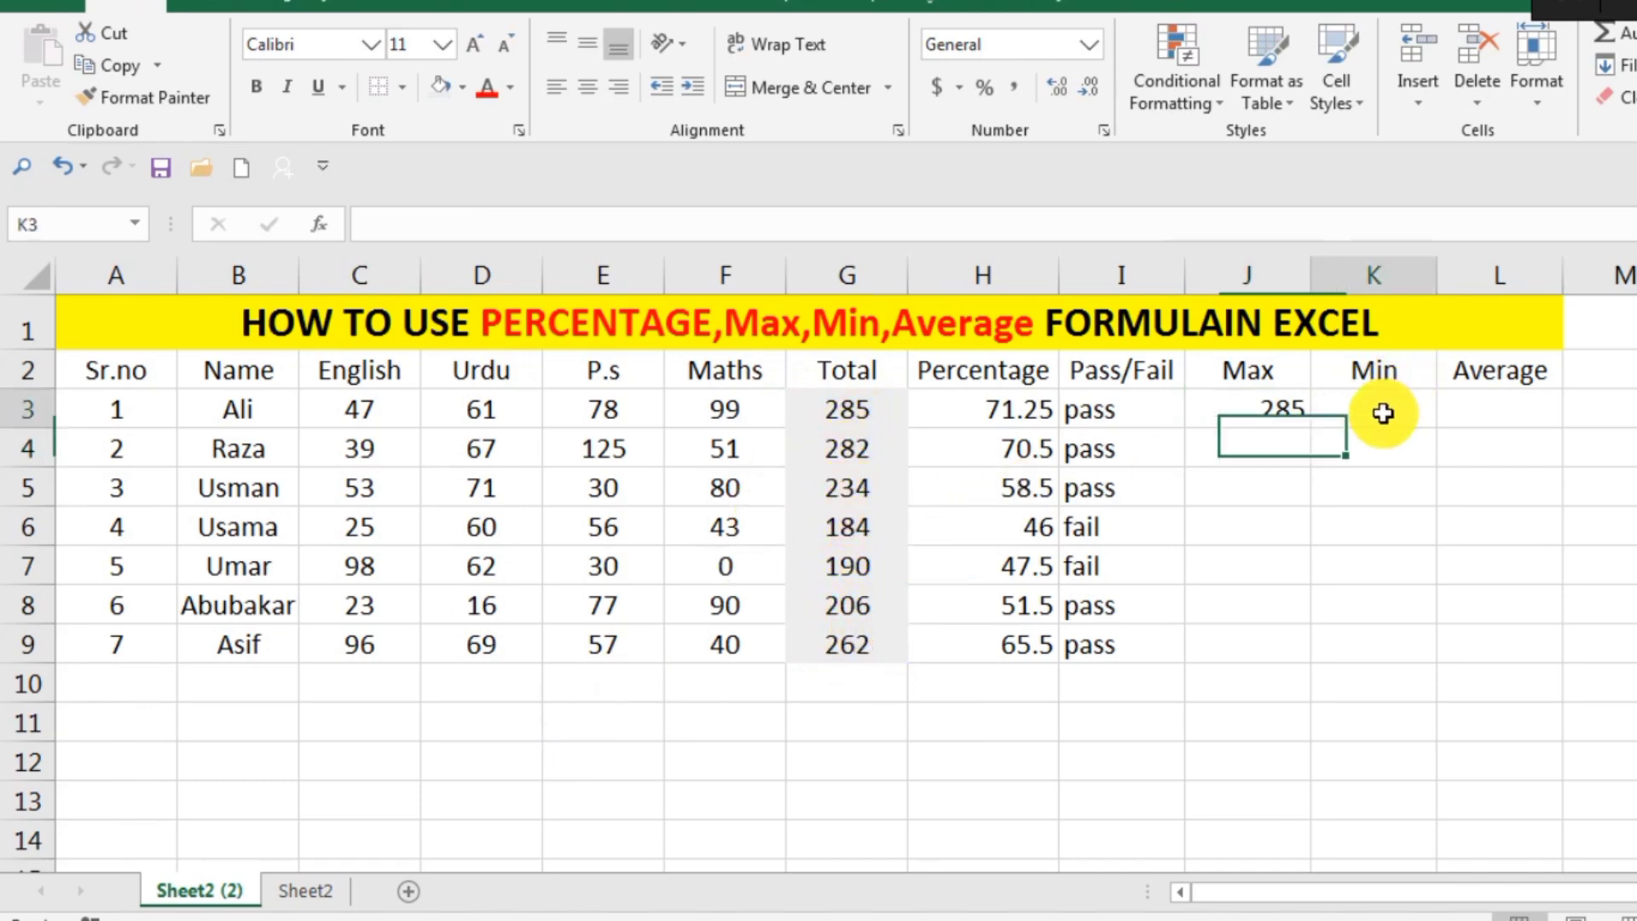
type("=")
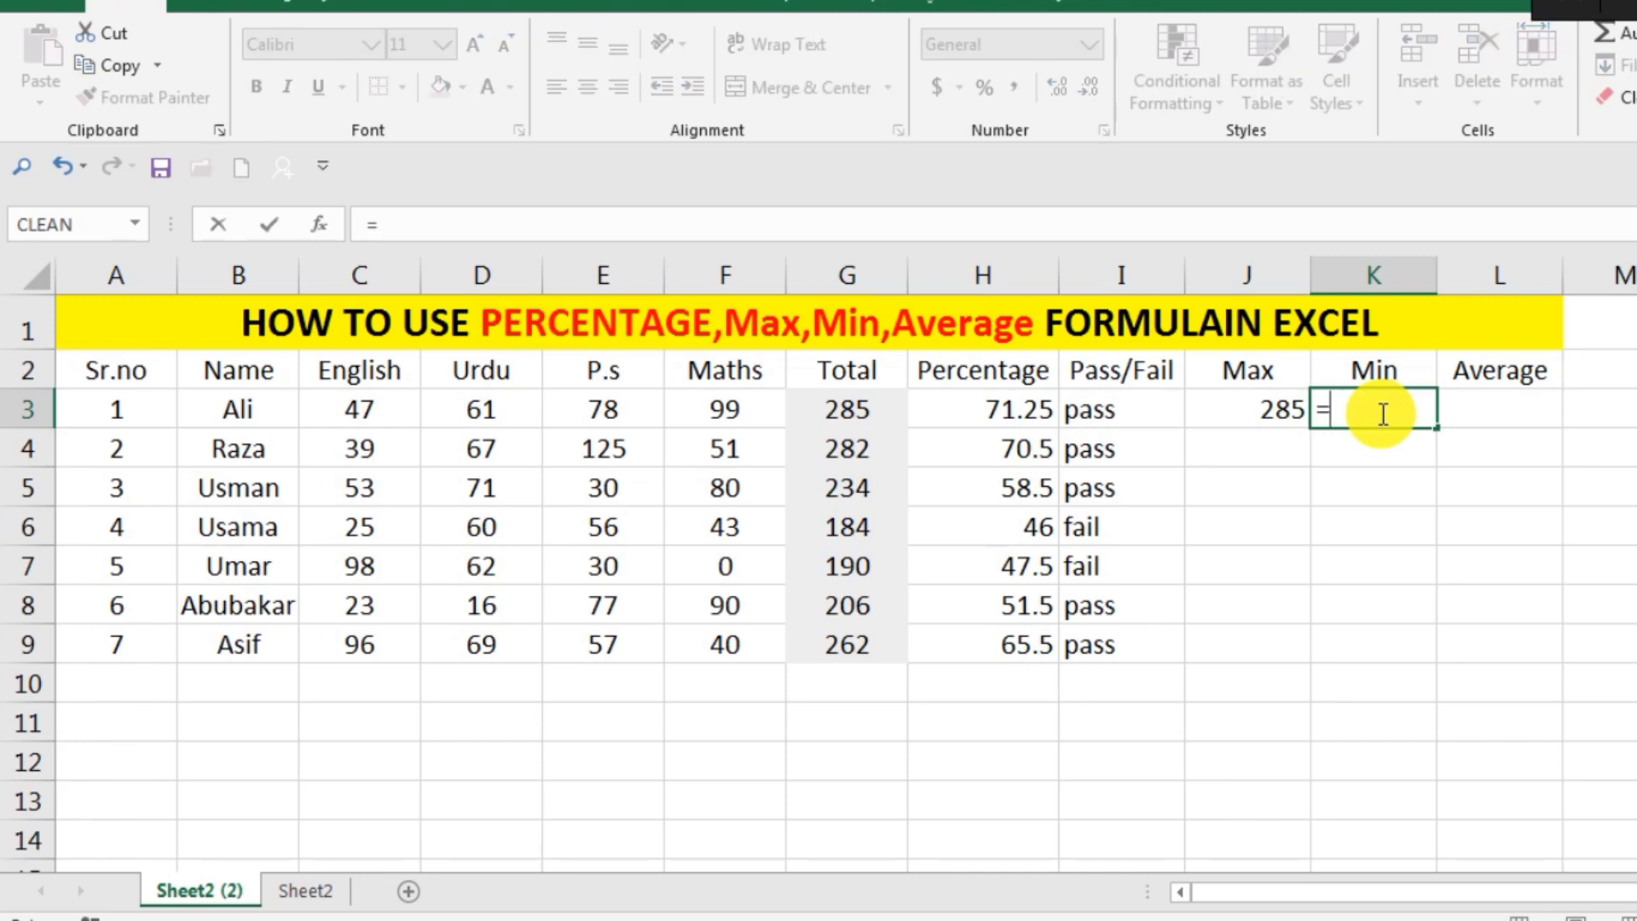
left_click(1304, 419)
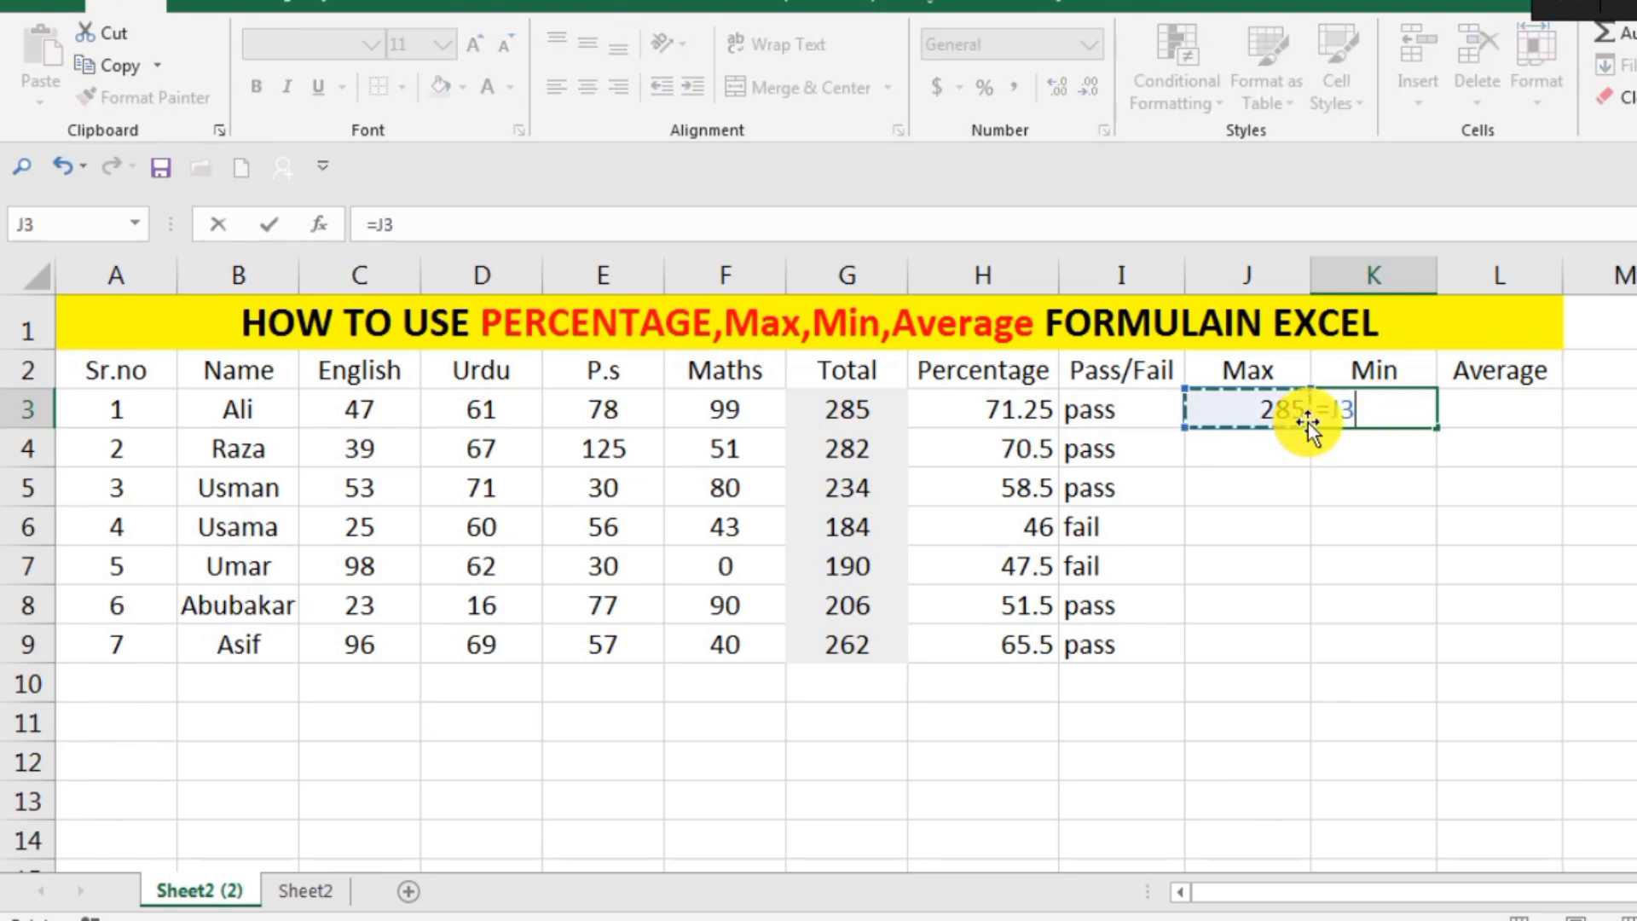
key("BackSpace")
key("BackSpace")
key("BackSpace")
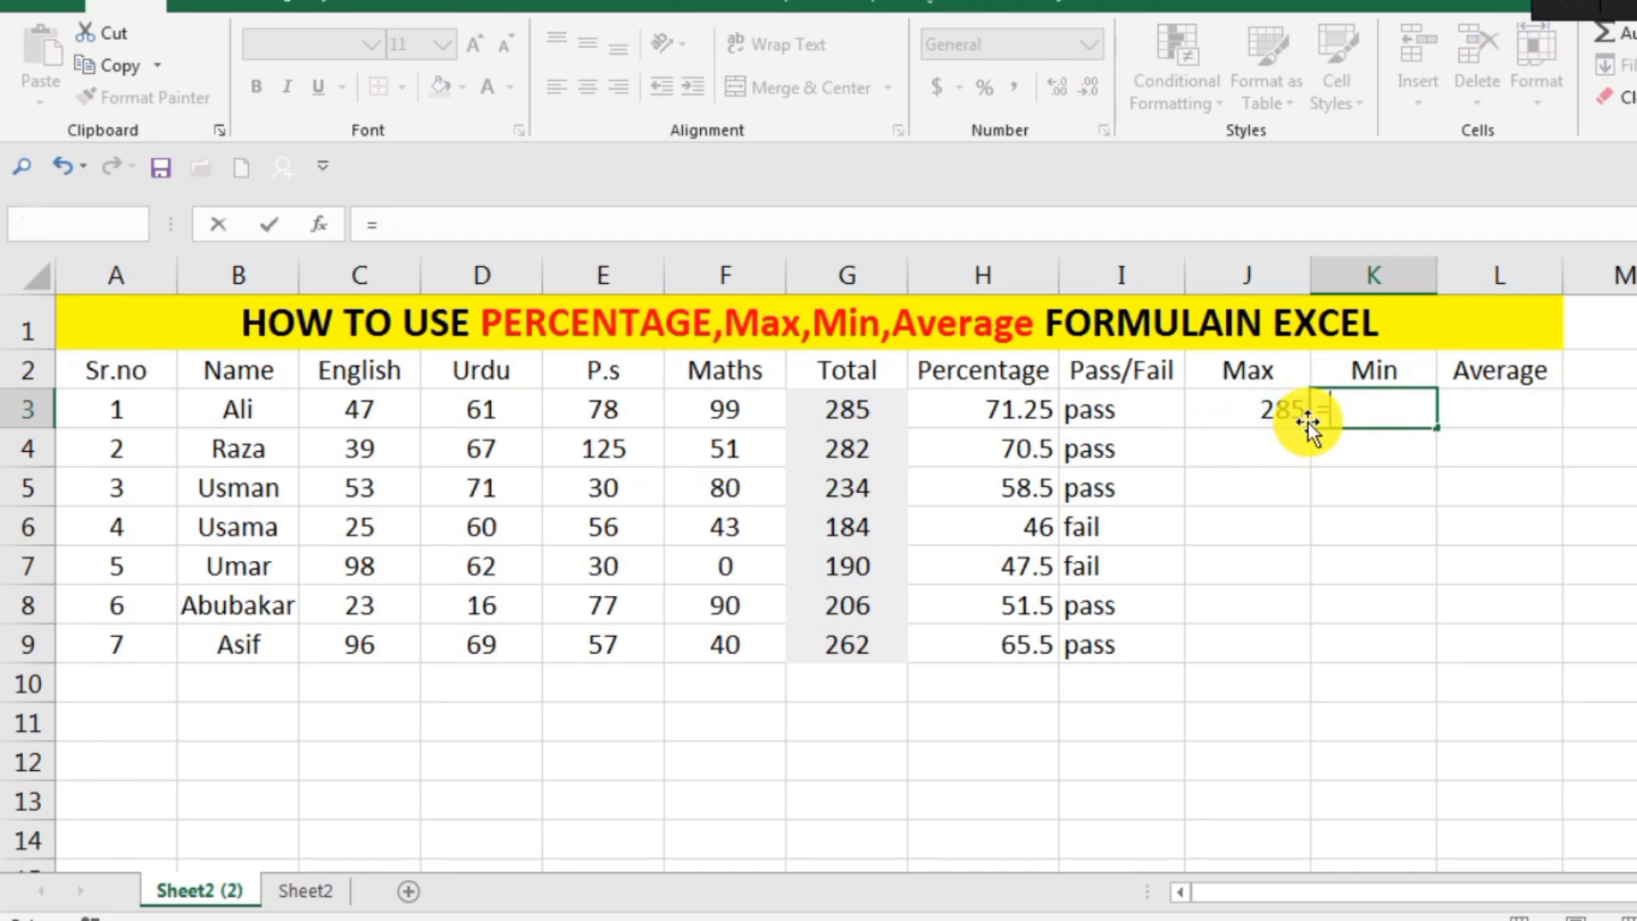
key("Escape")
Step: Replace the Max formula in cell J3 with =MAX(H3:H9) to find the highest percentage
left_click(1279, 403)
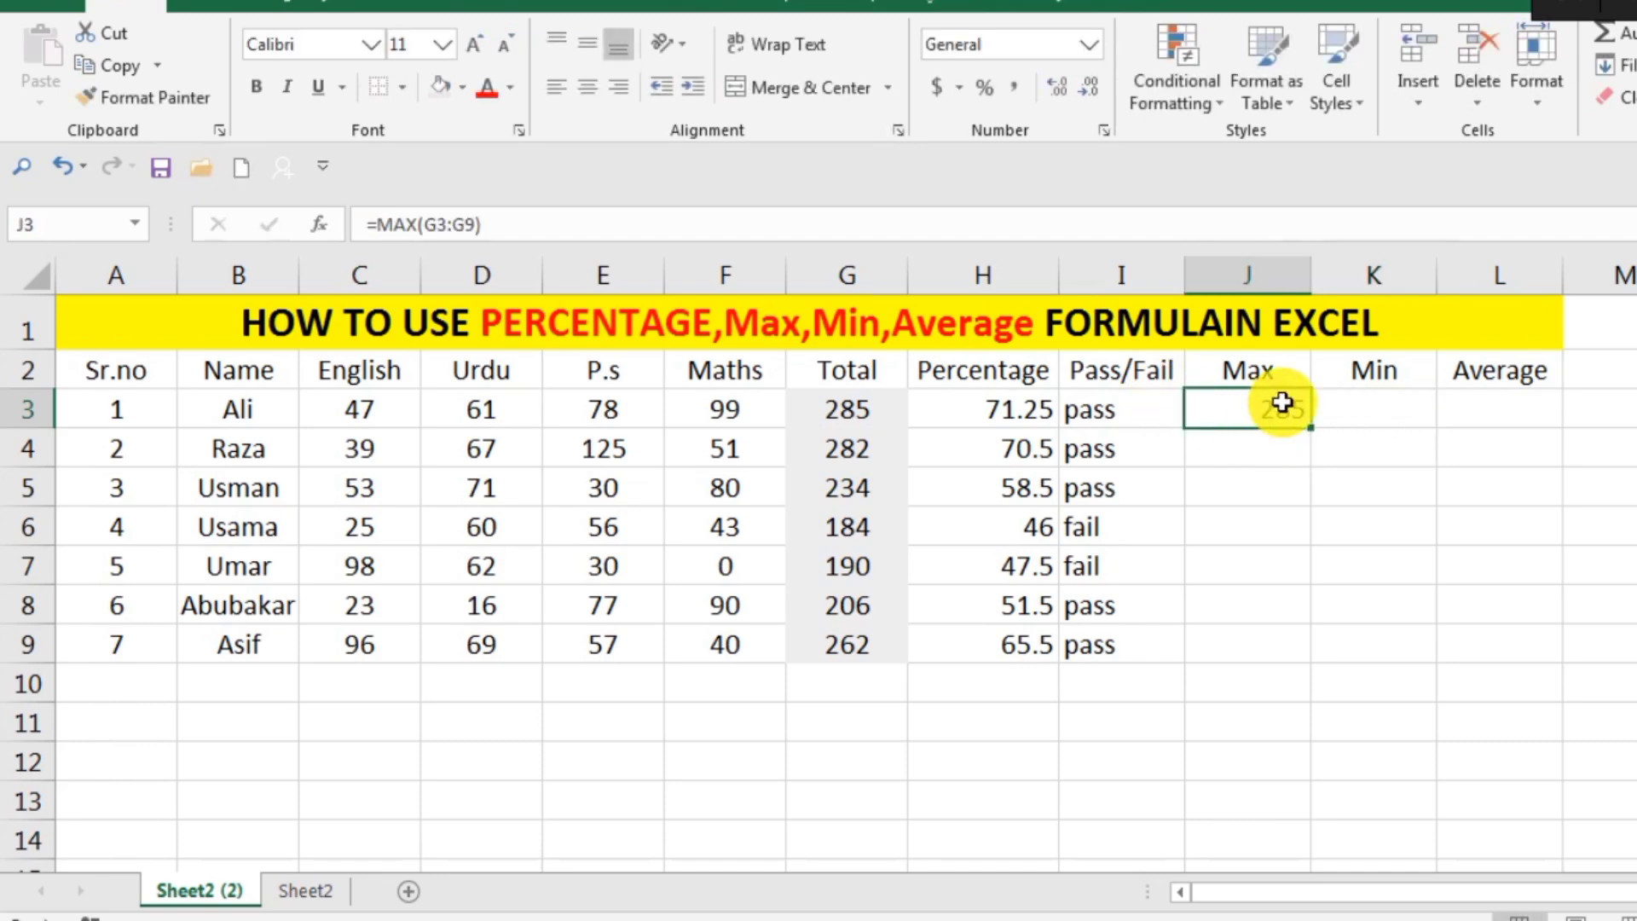
double_click(1283, 404)
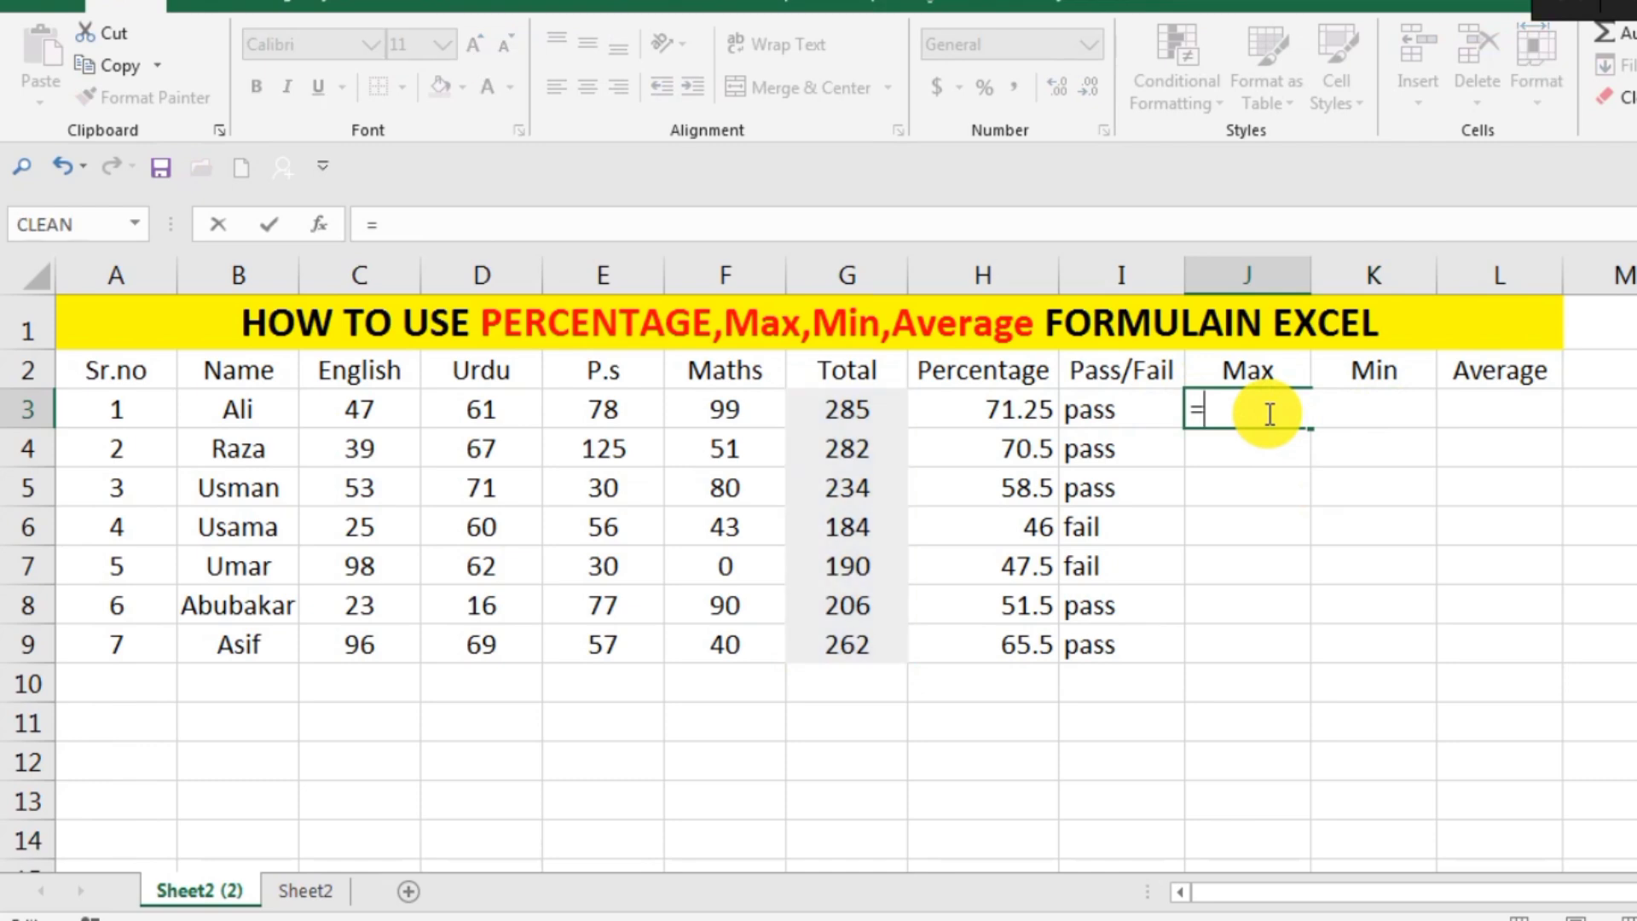
type("max")
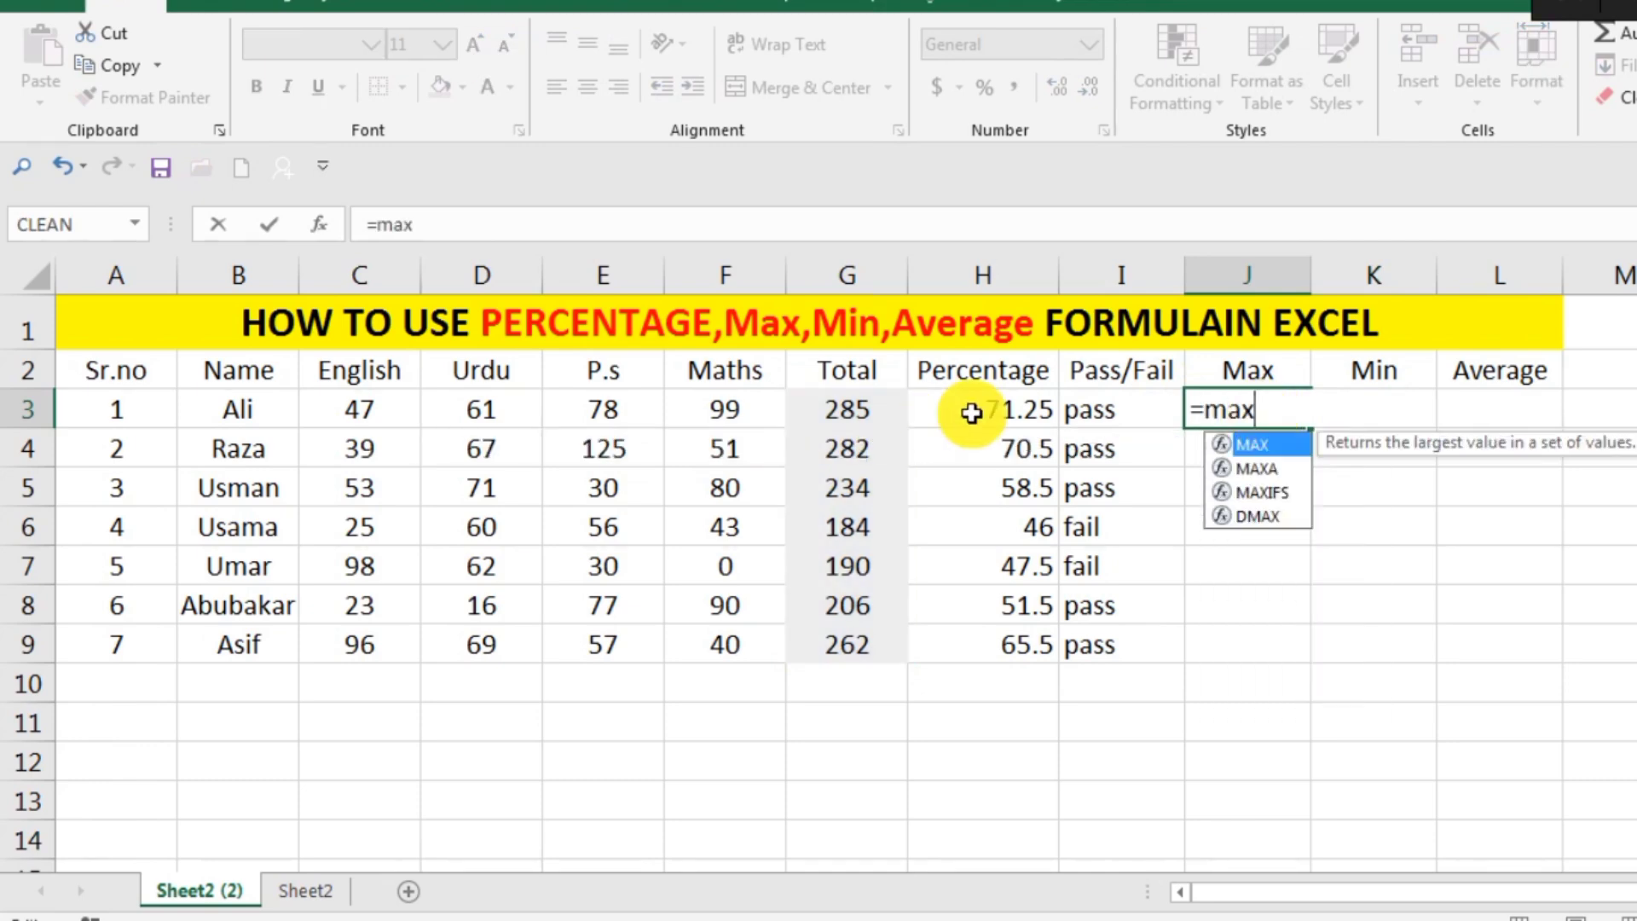
left_click_drag(972, 413, 972, 641)
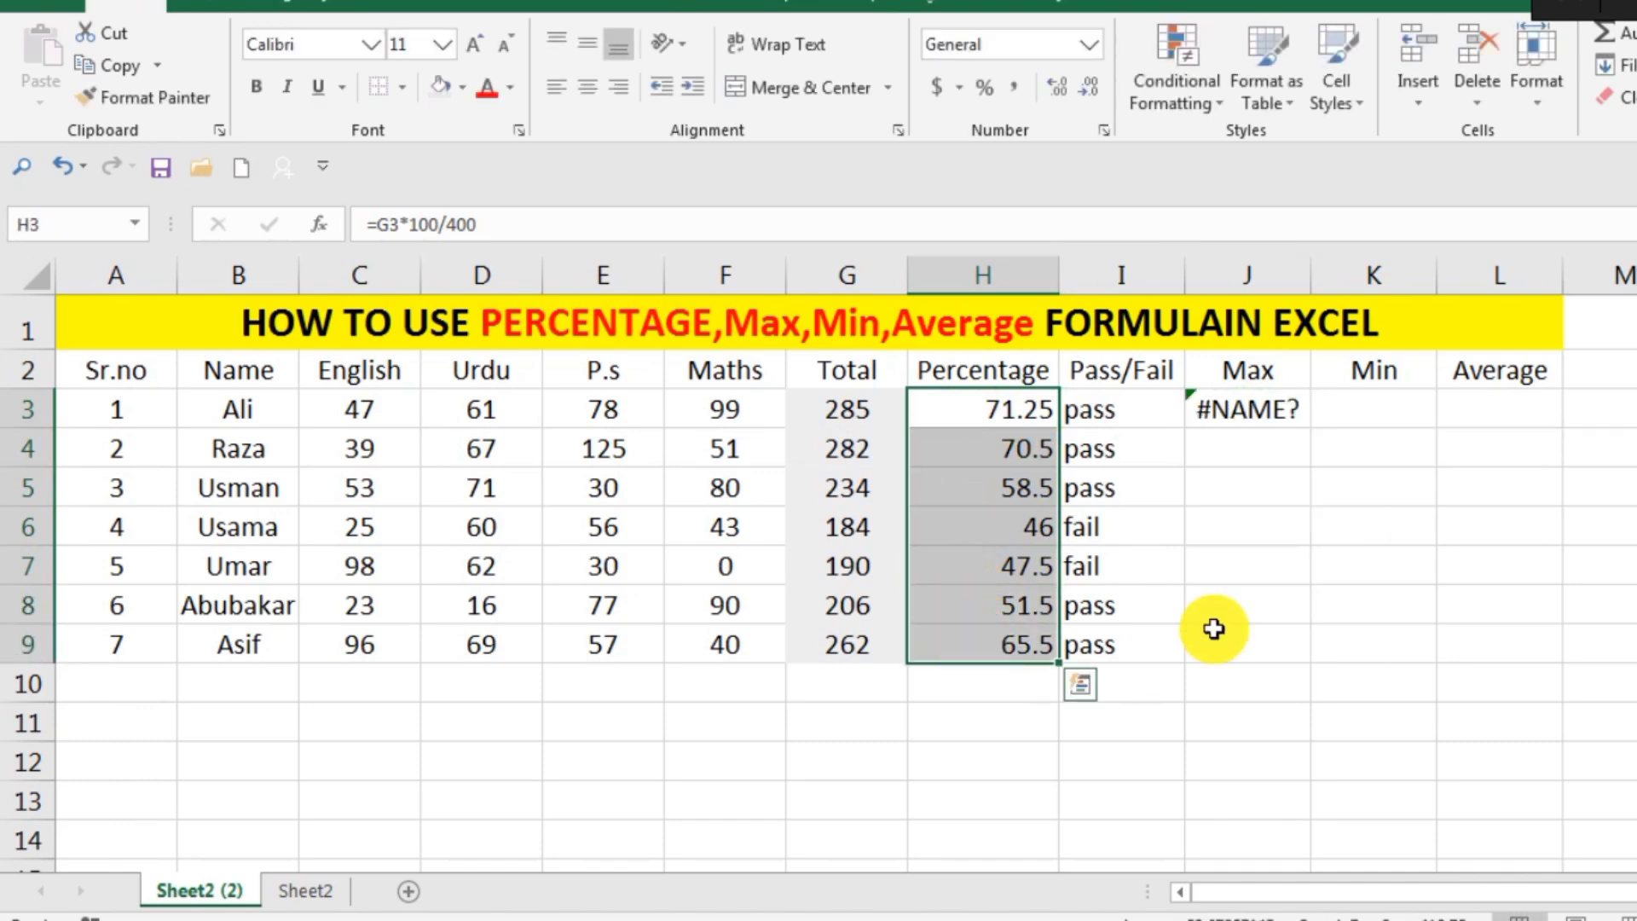
left_click(1255, 405)
double_click(1255, 405)
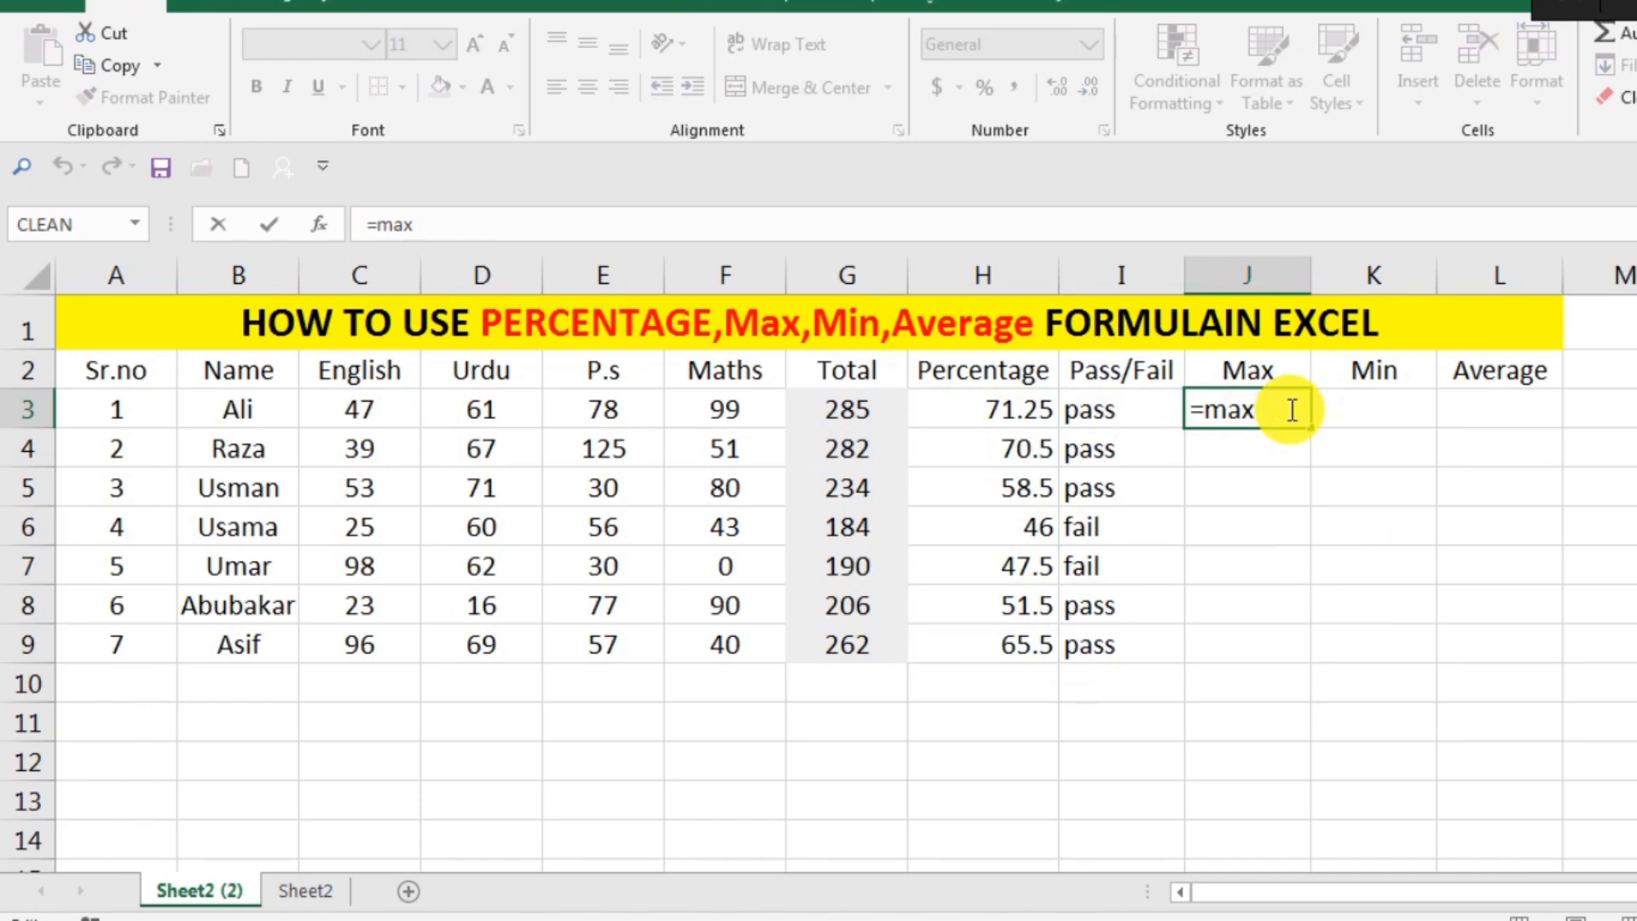
type("(")
left_click(1033, 416)
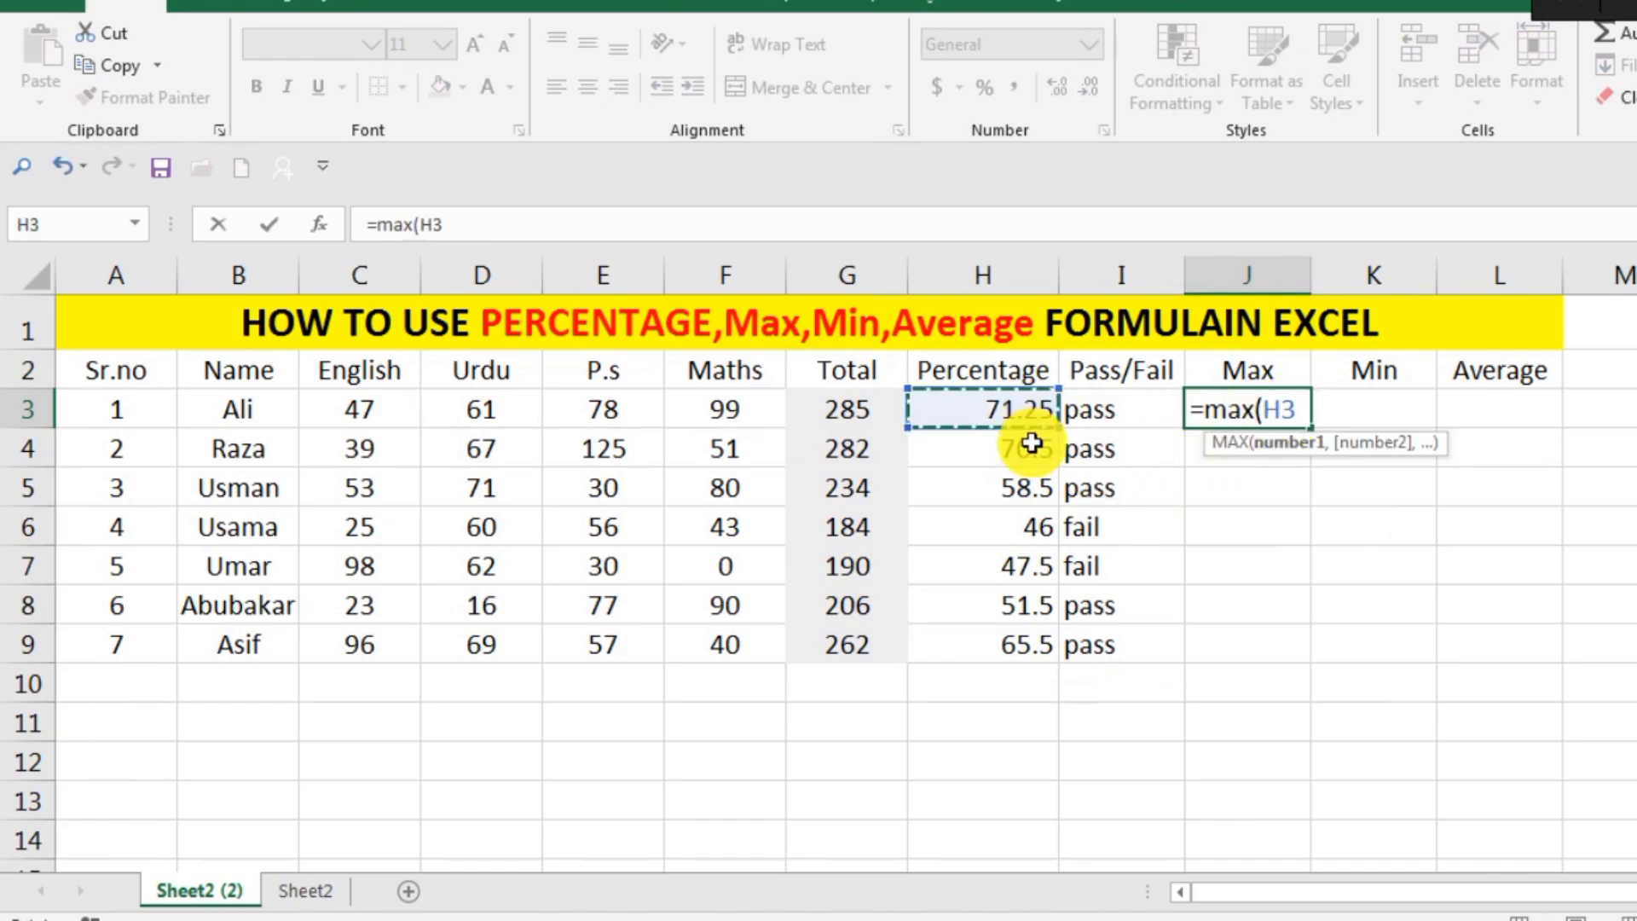
left_click_drag(1031, 443, 1002, 640)
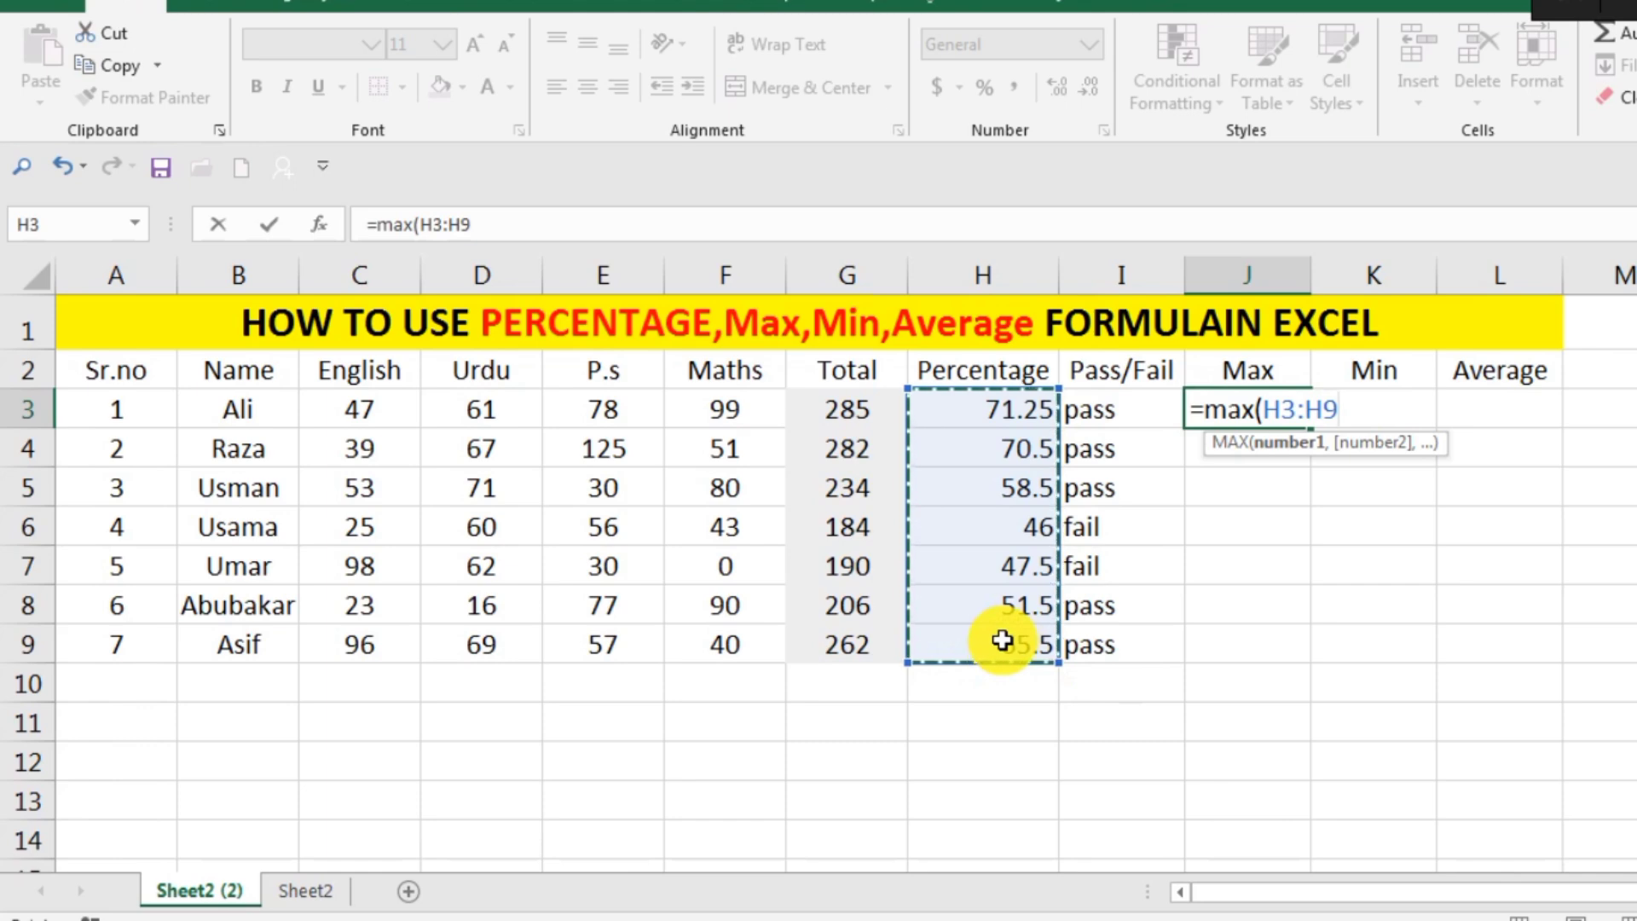
type(")")
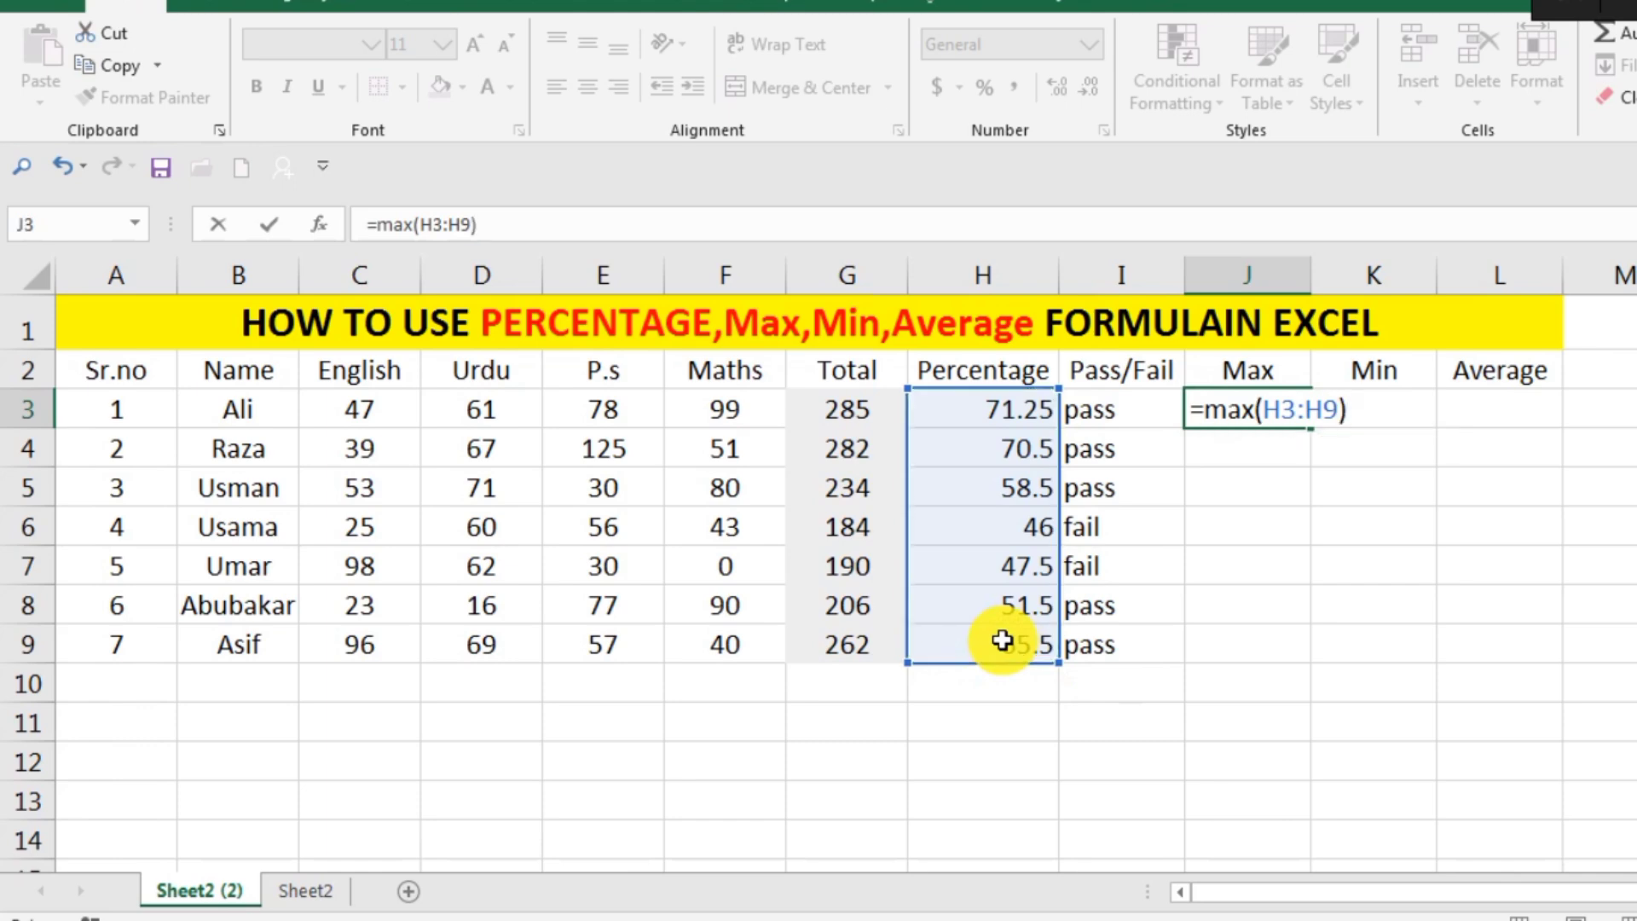
key("Return")
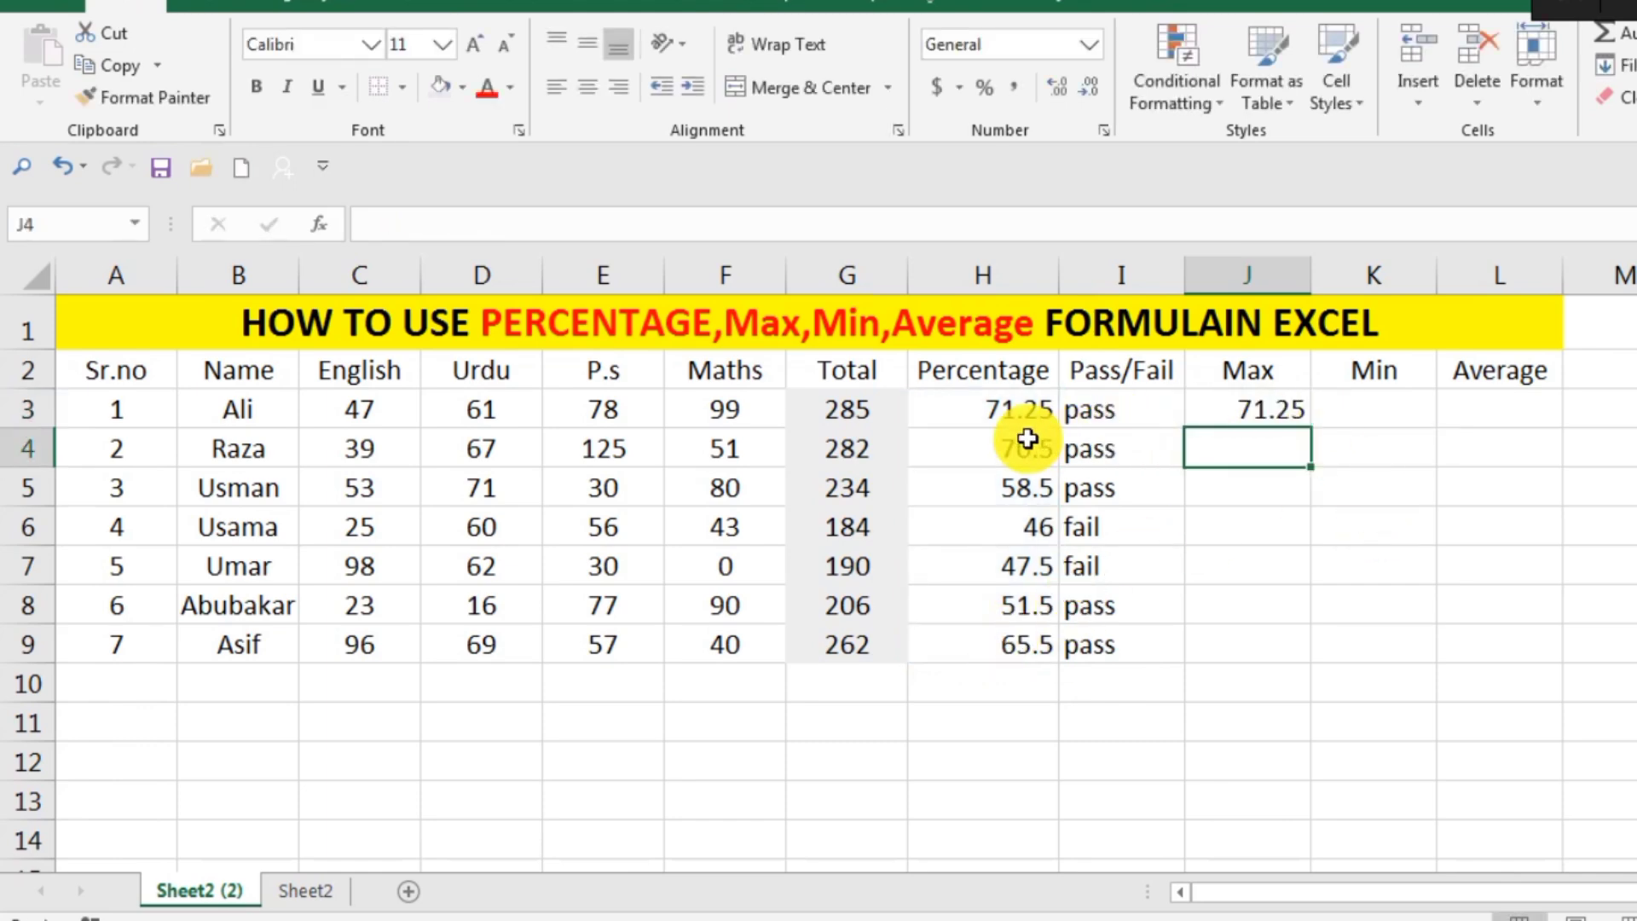
Step: Enter the formula =MIN(G3:G9) in cell K3 to find the lowest total
left_click(1277, 410)
double_click(1367, 410)
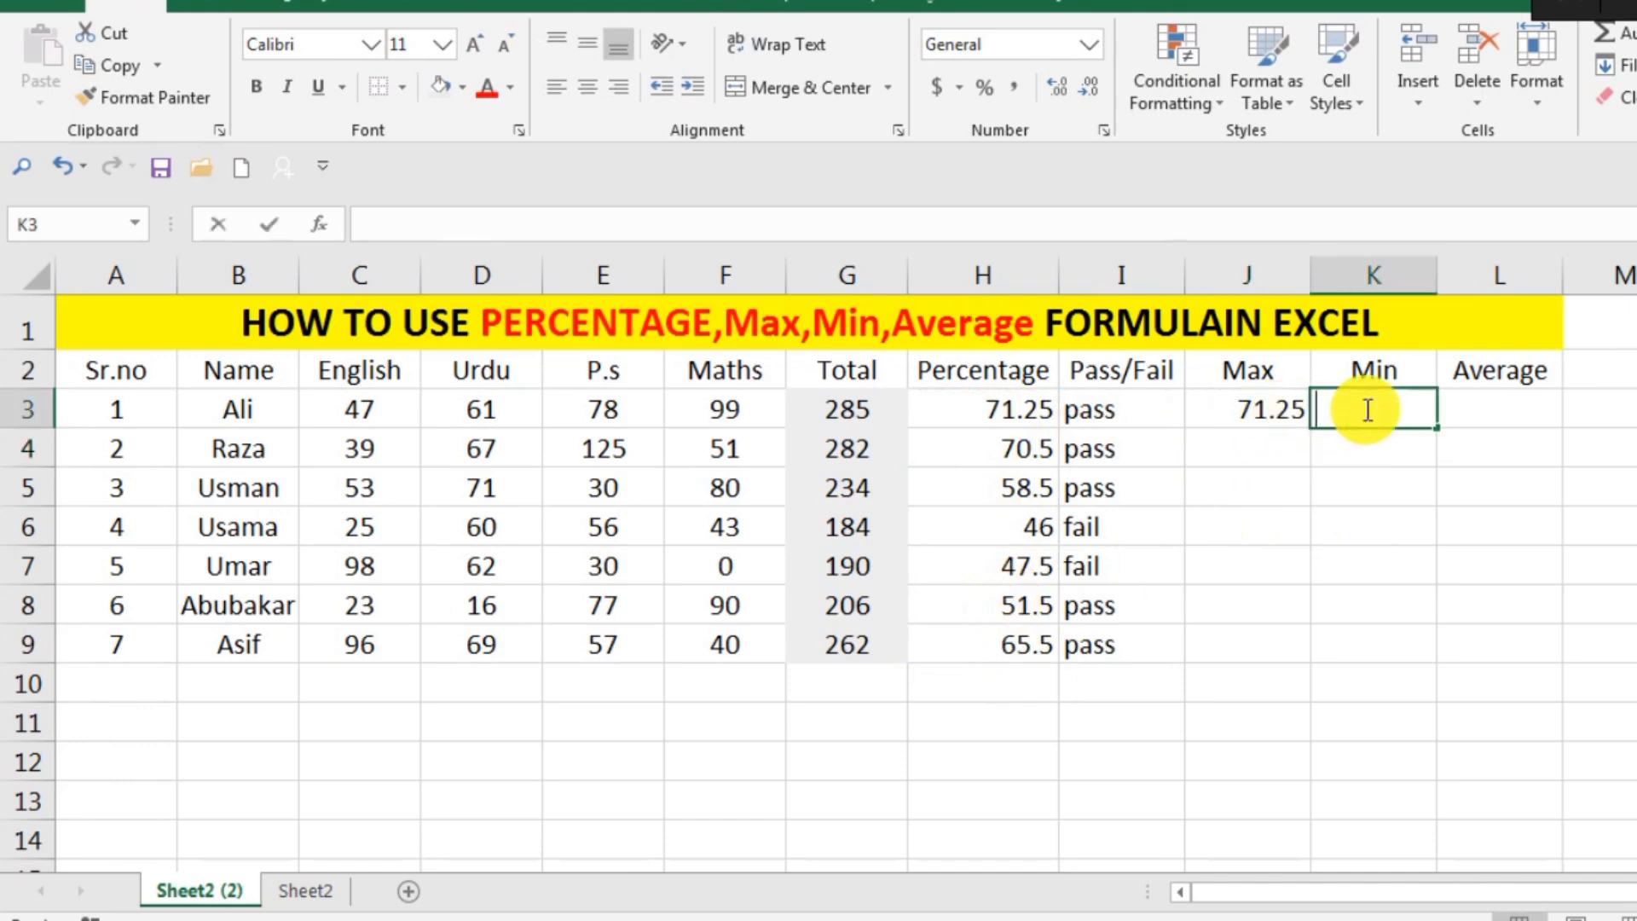
type("=")
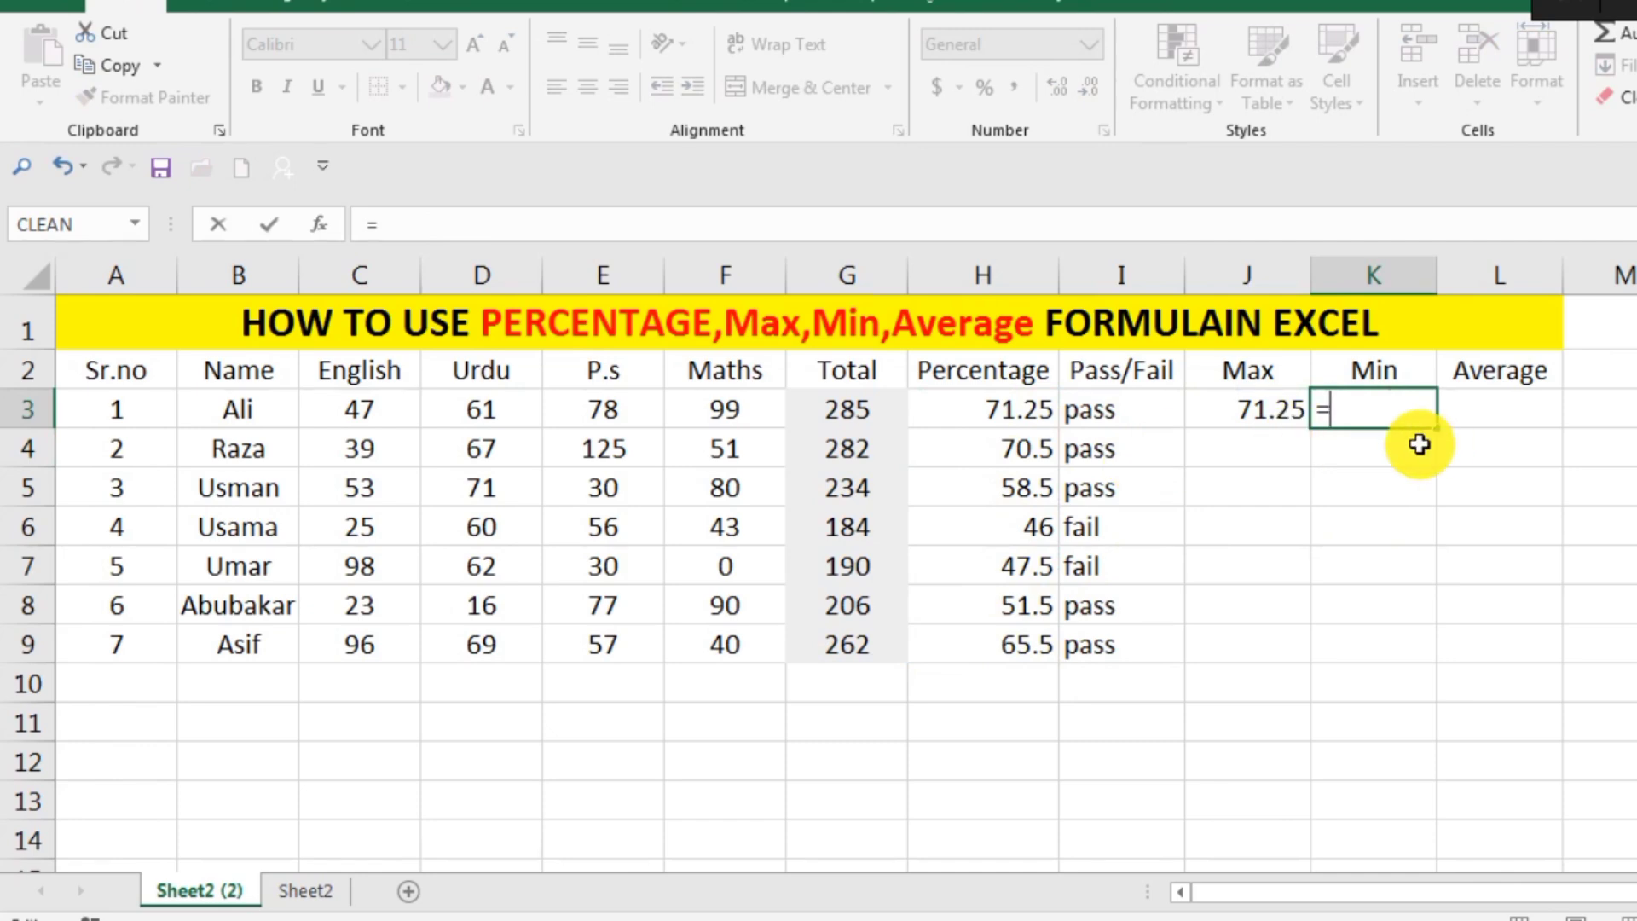
type("mi")
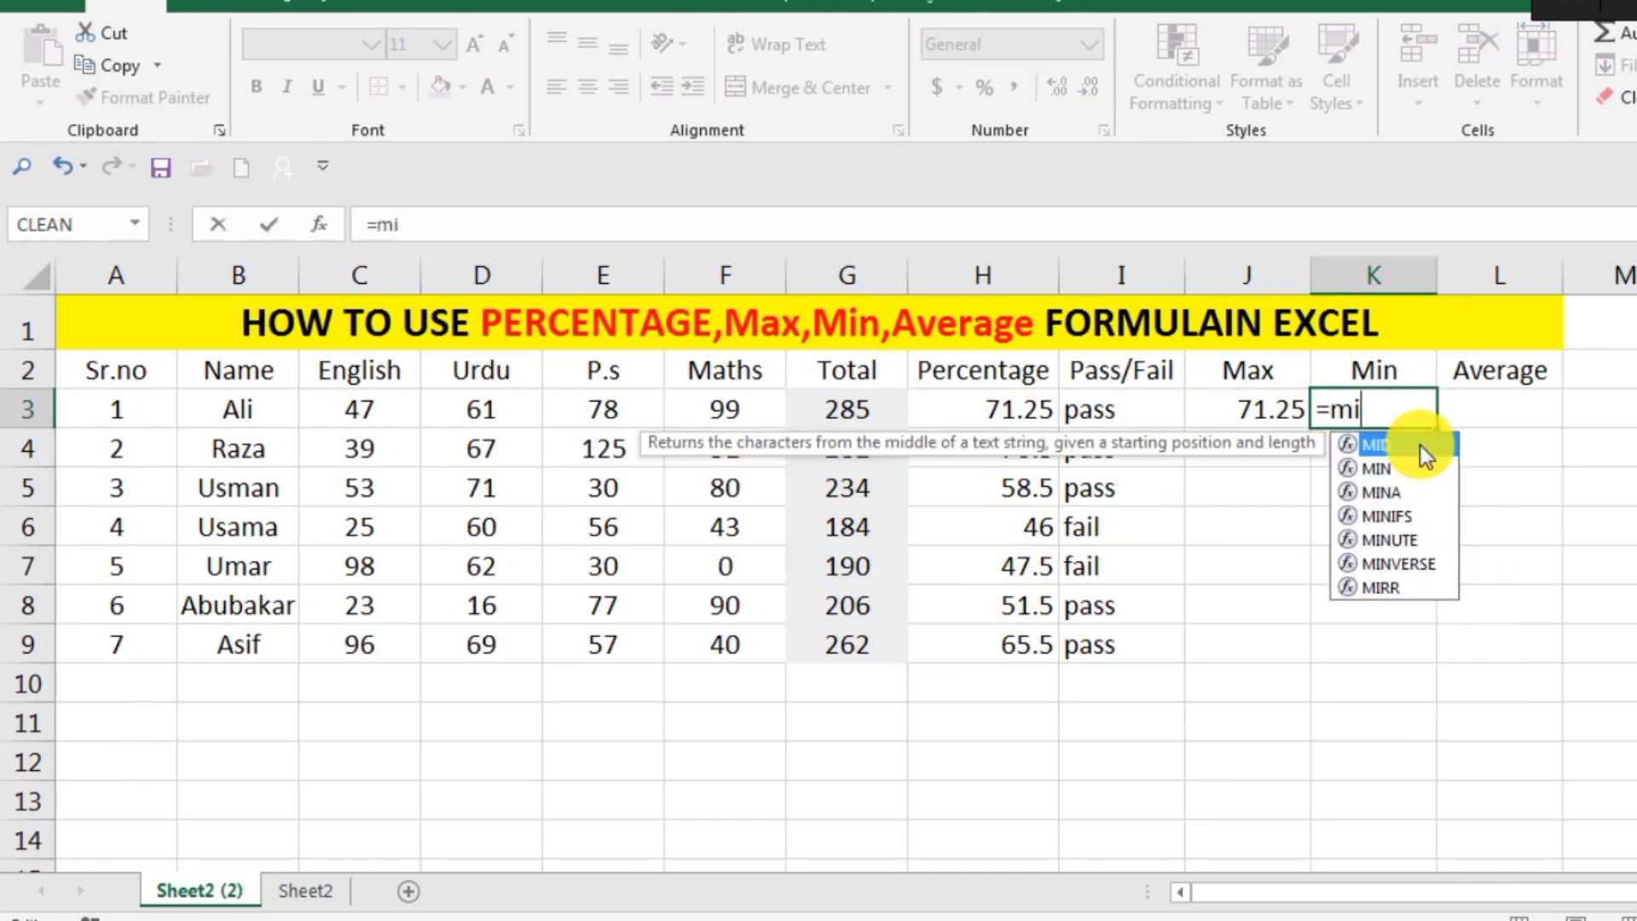
type("n")
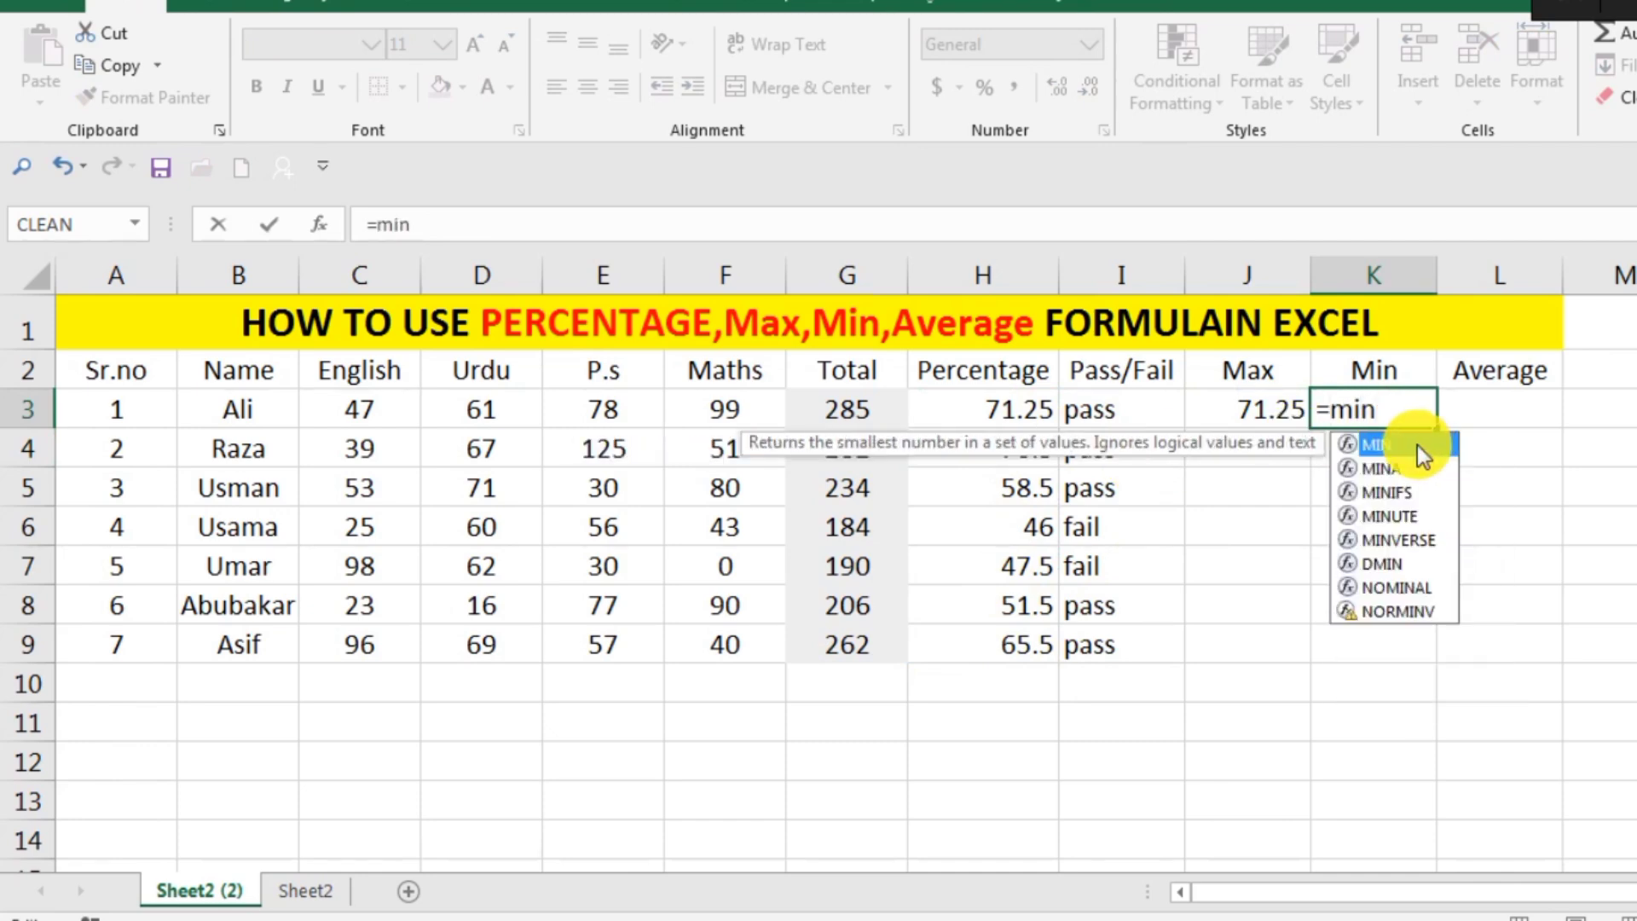
double_click(1429, 443)
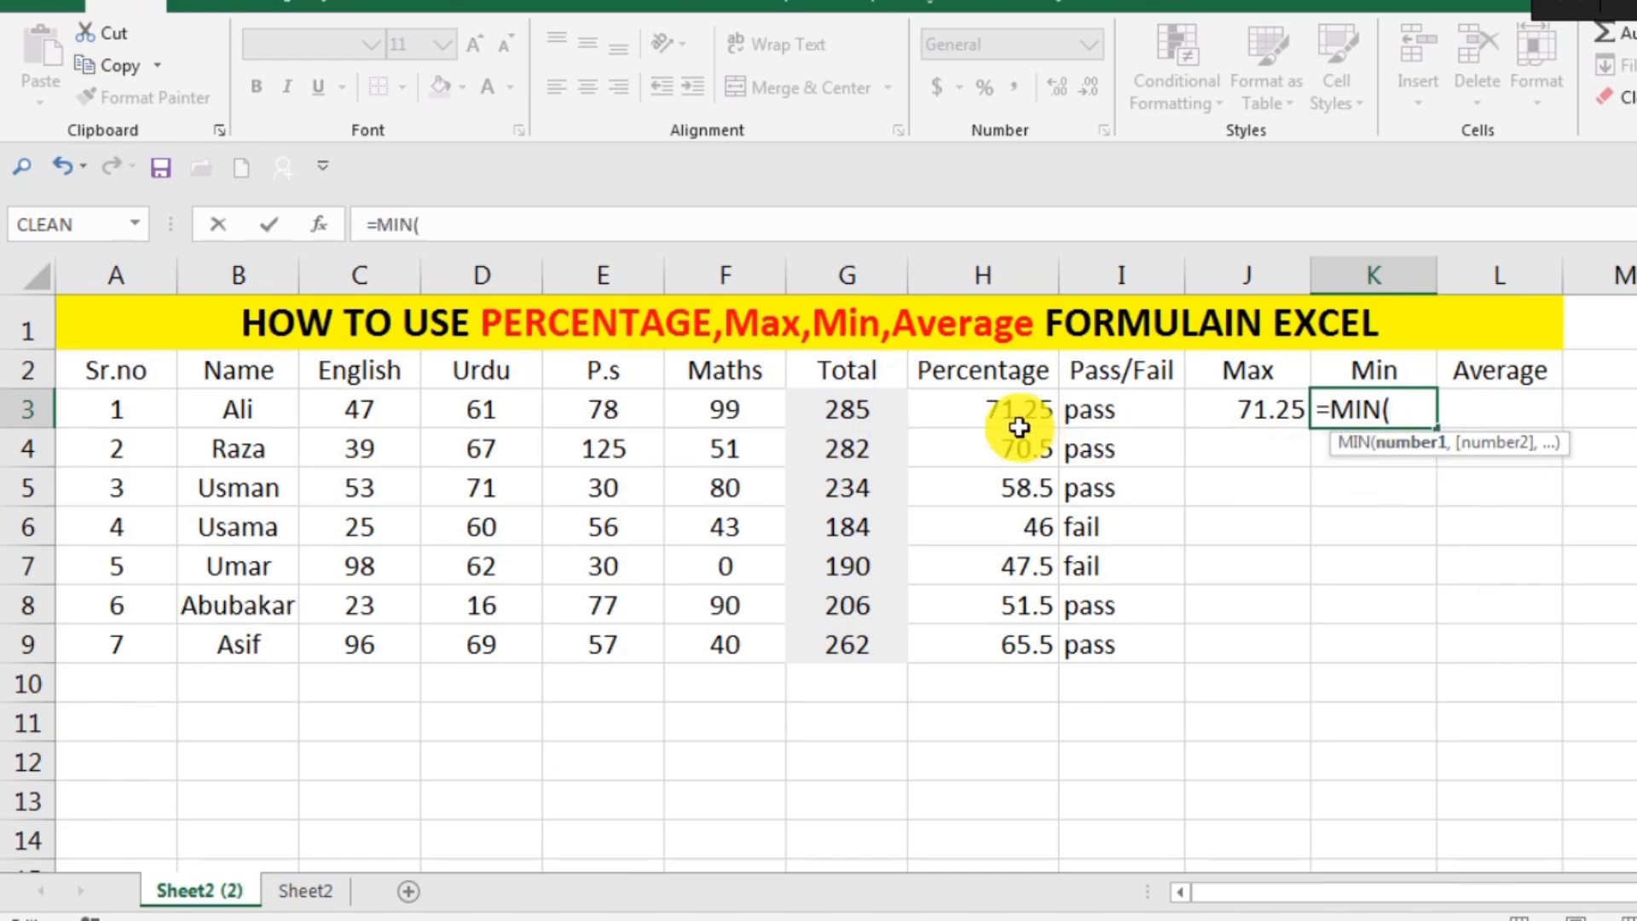
left_click_drag(851, 413, 849, 645)
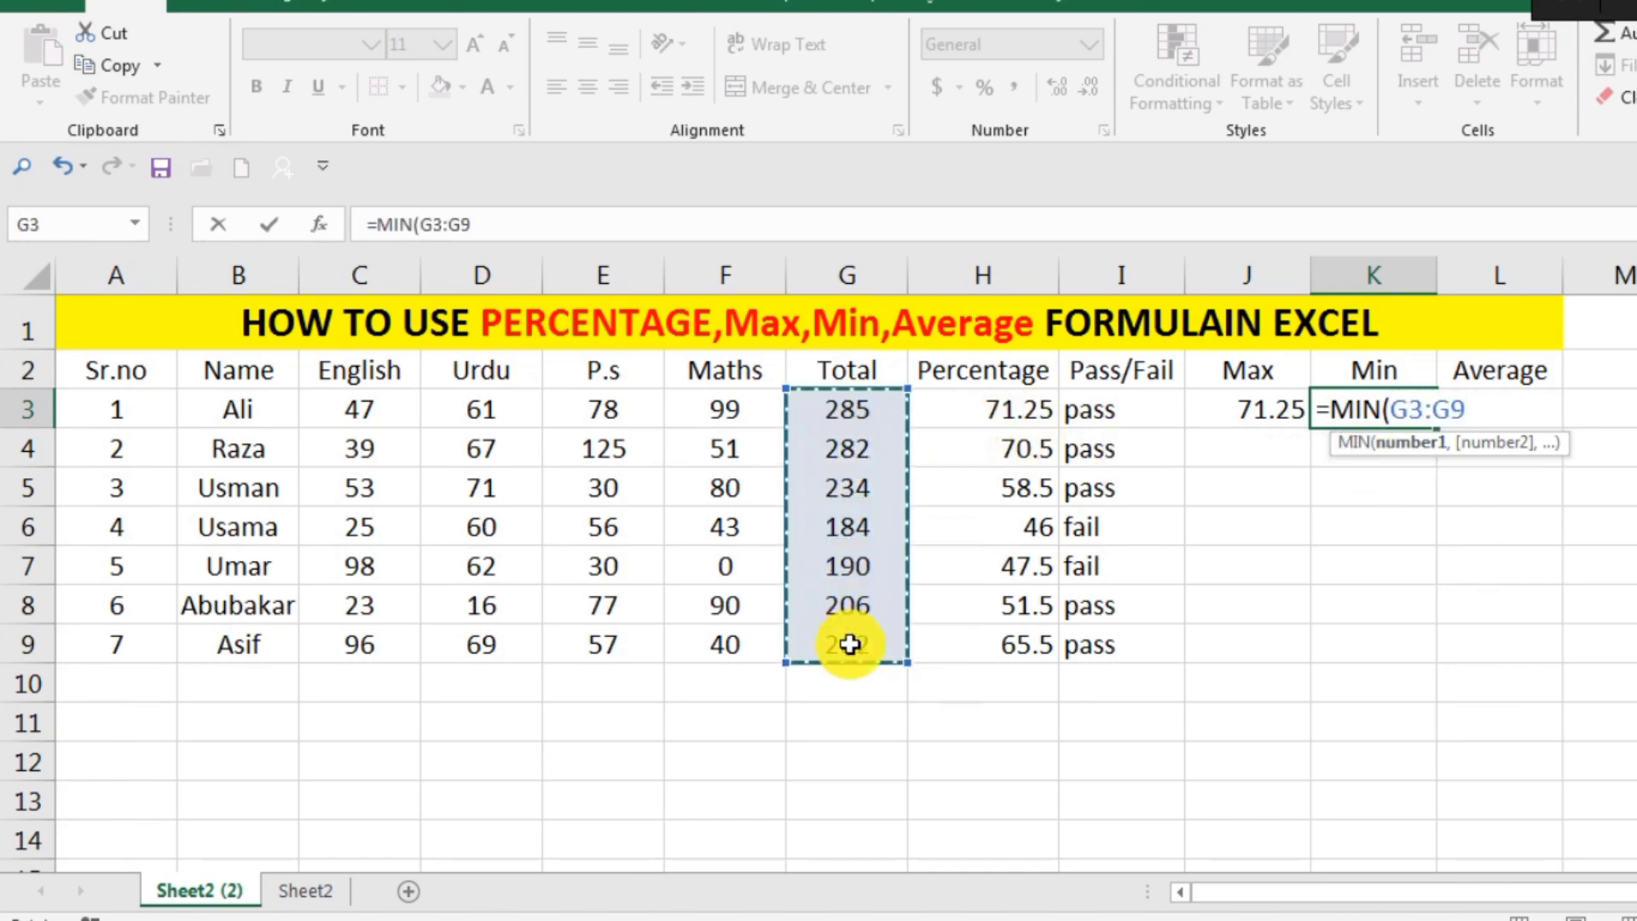
type(")")
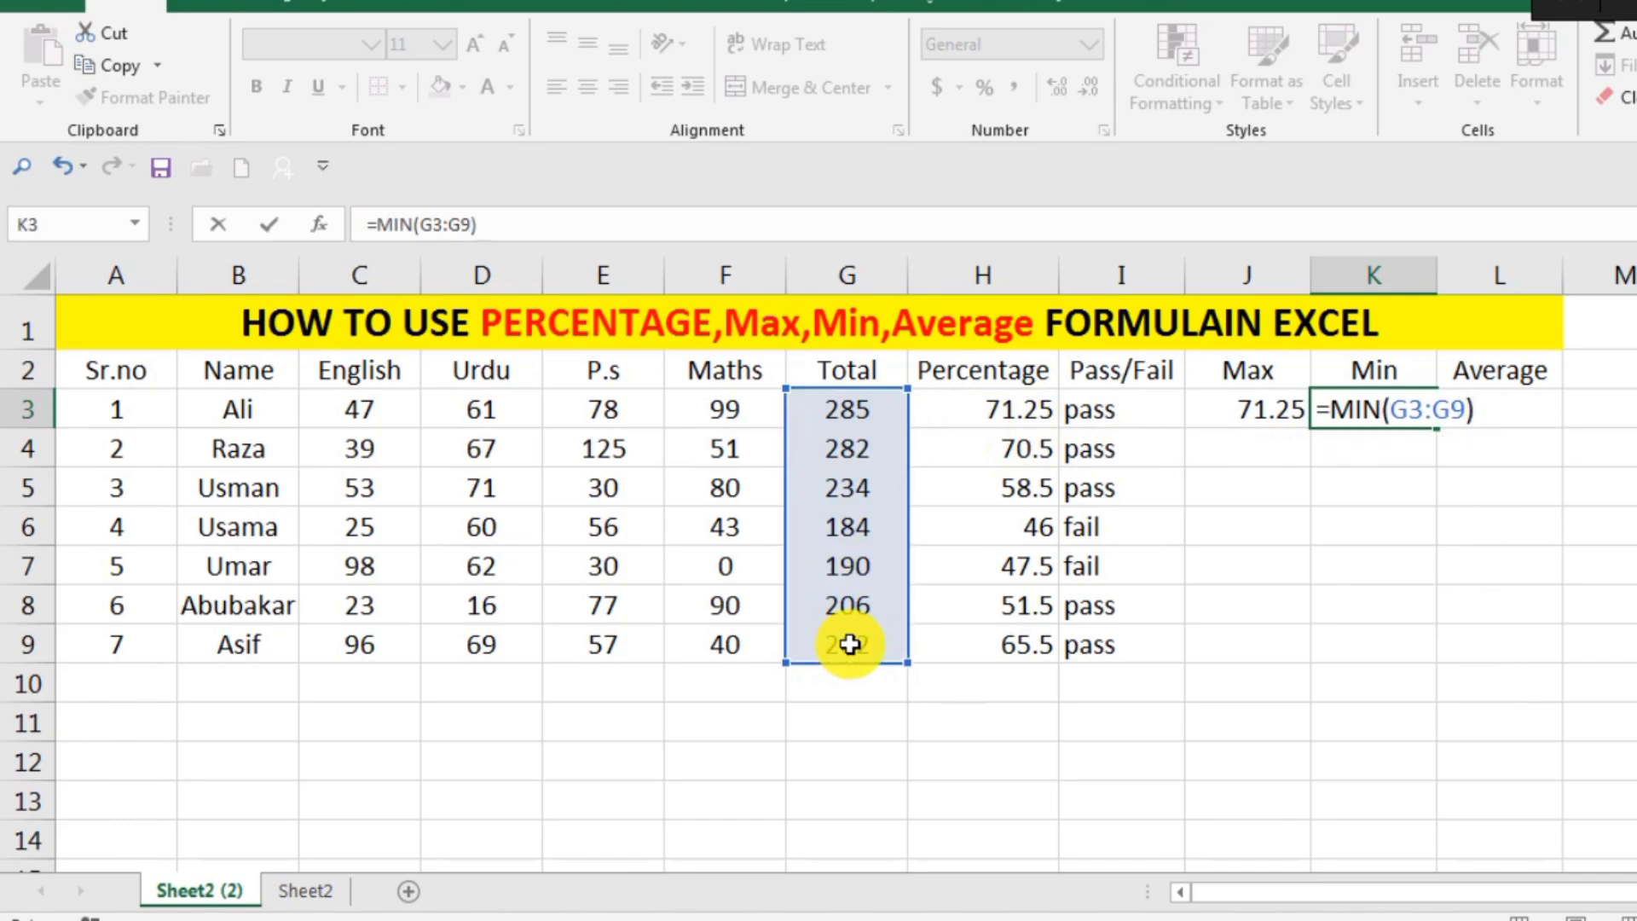
key("Return")
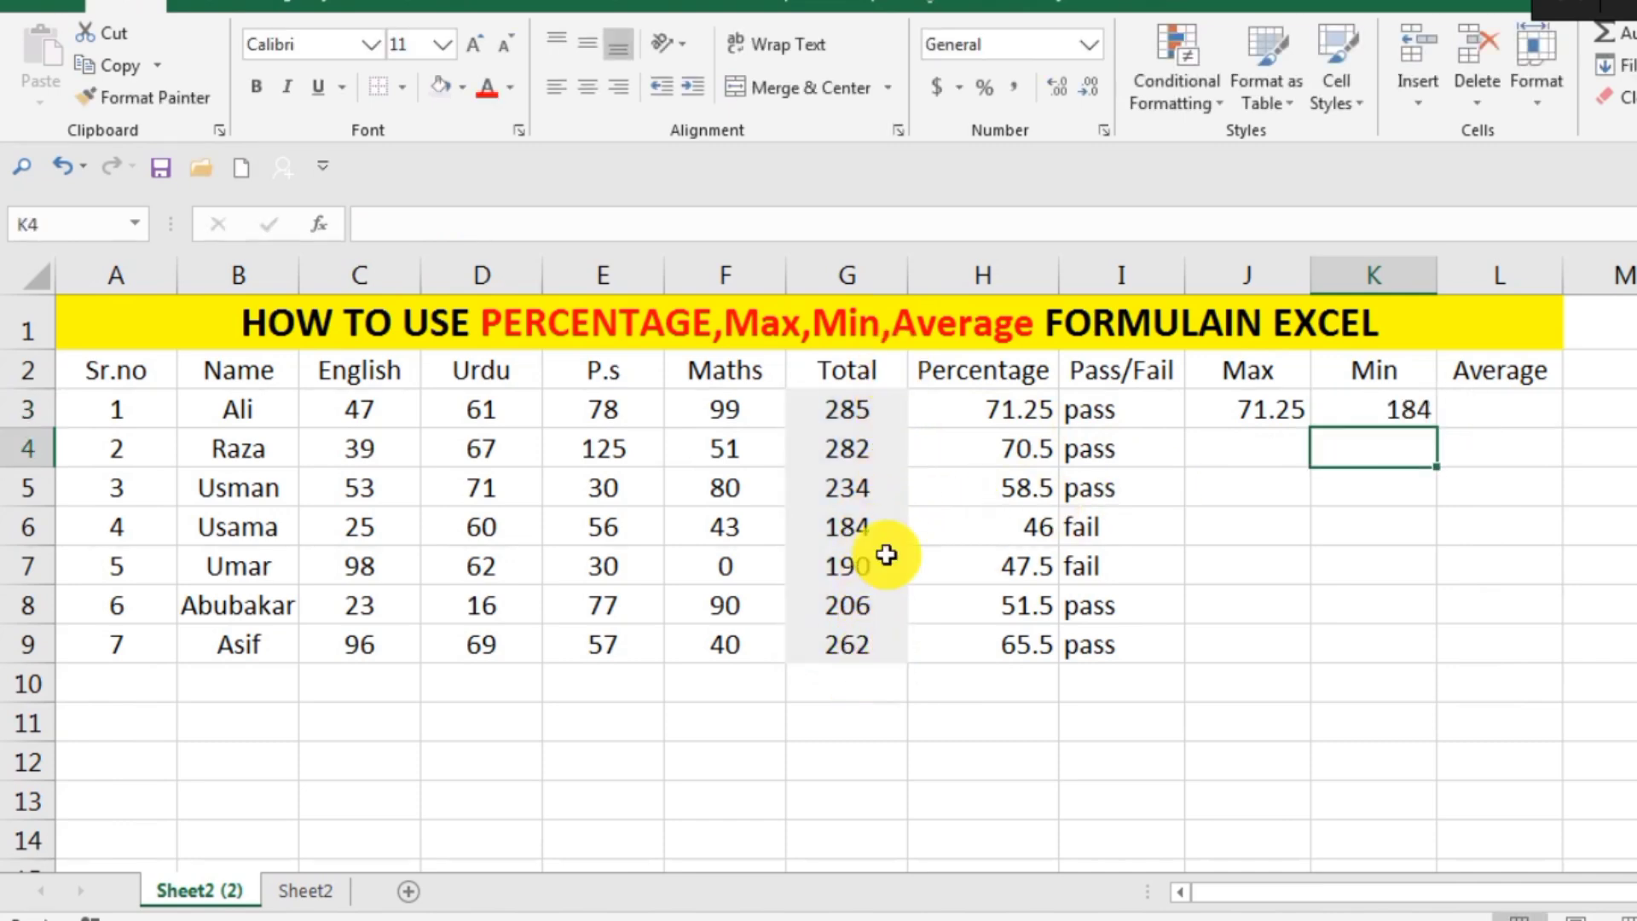
Step: Change the Min formula in cell K3 to =MIN(C3:F9) to find the lowest mark across all subjects
double_click(1408, 409)
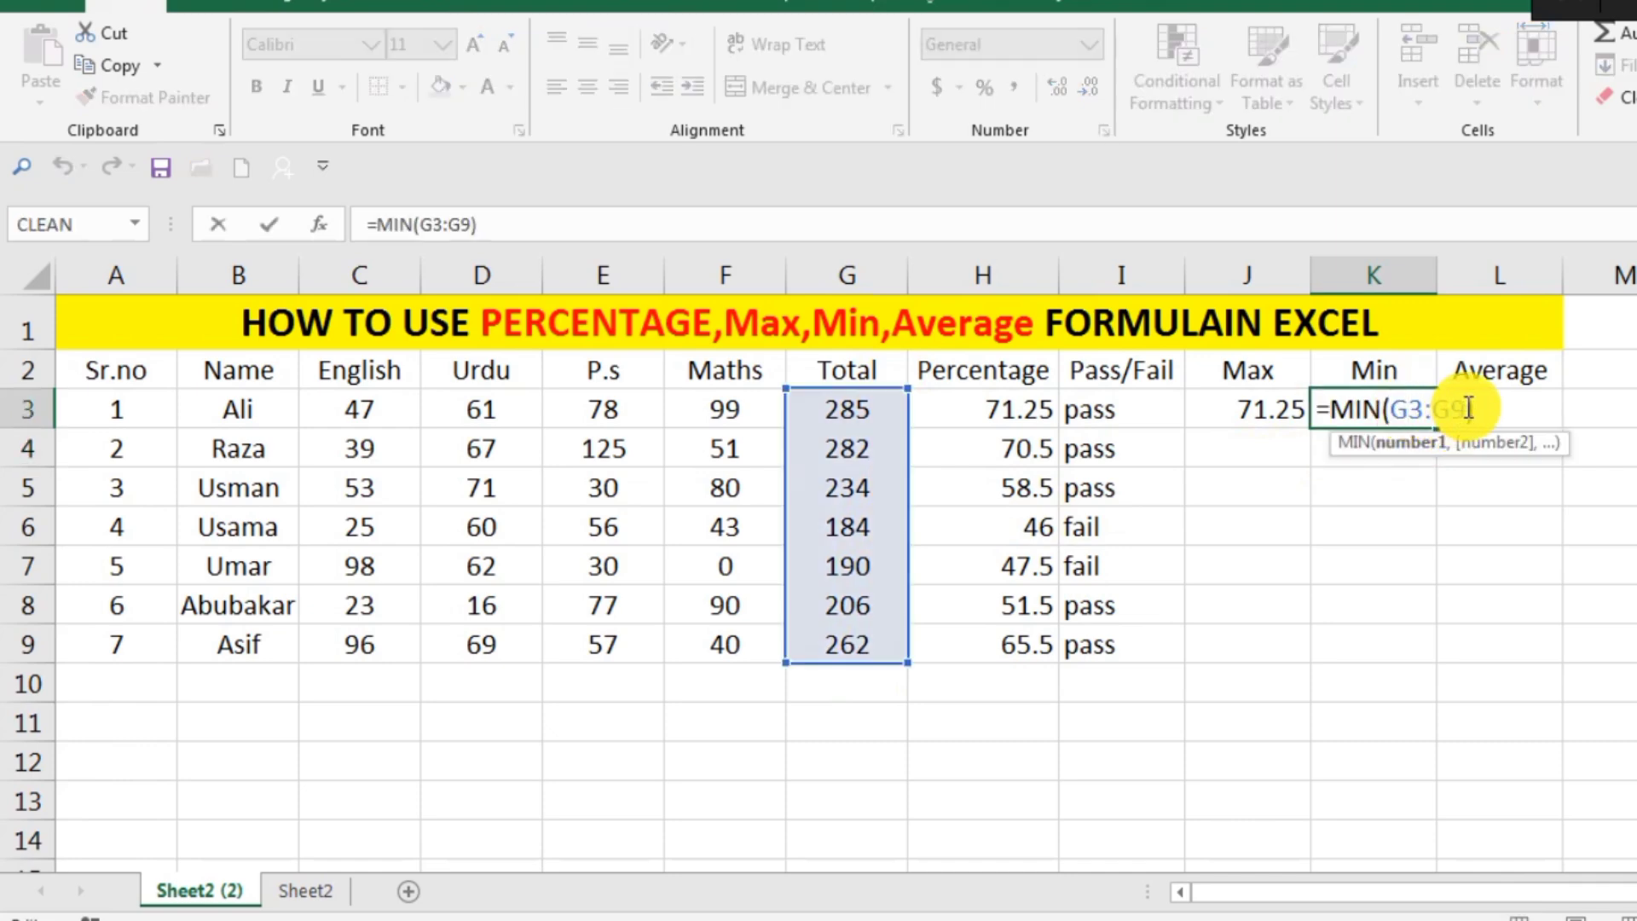
key("BackSpace")
key("BackSpace")
key("BackSpace")
key("BackSpace")
key("BackSpace")
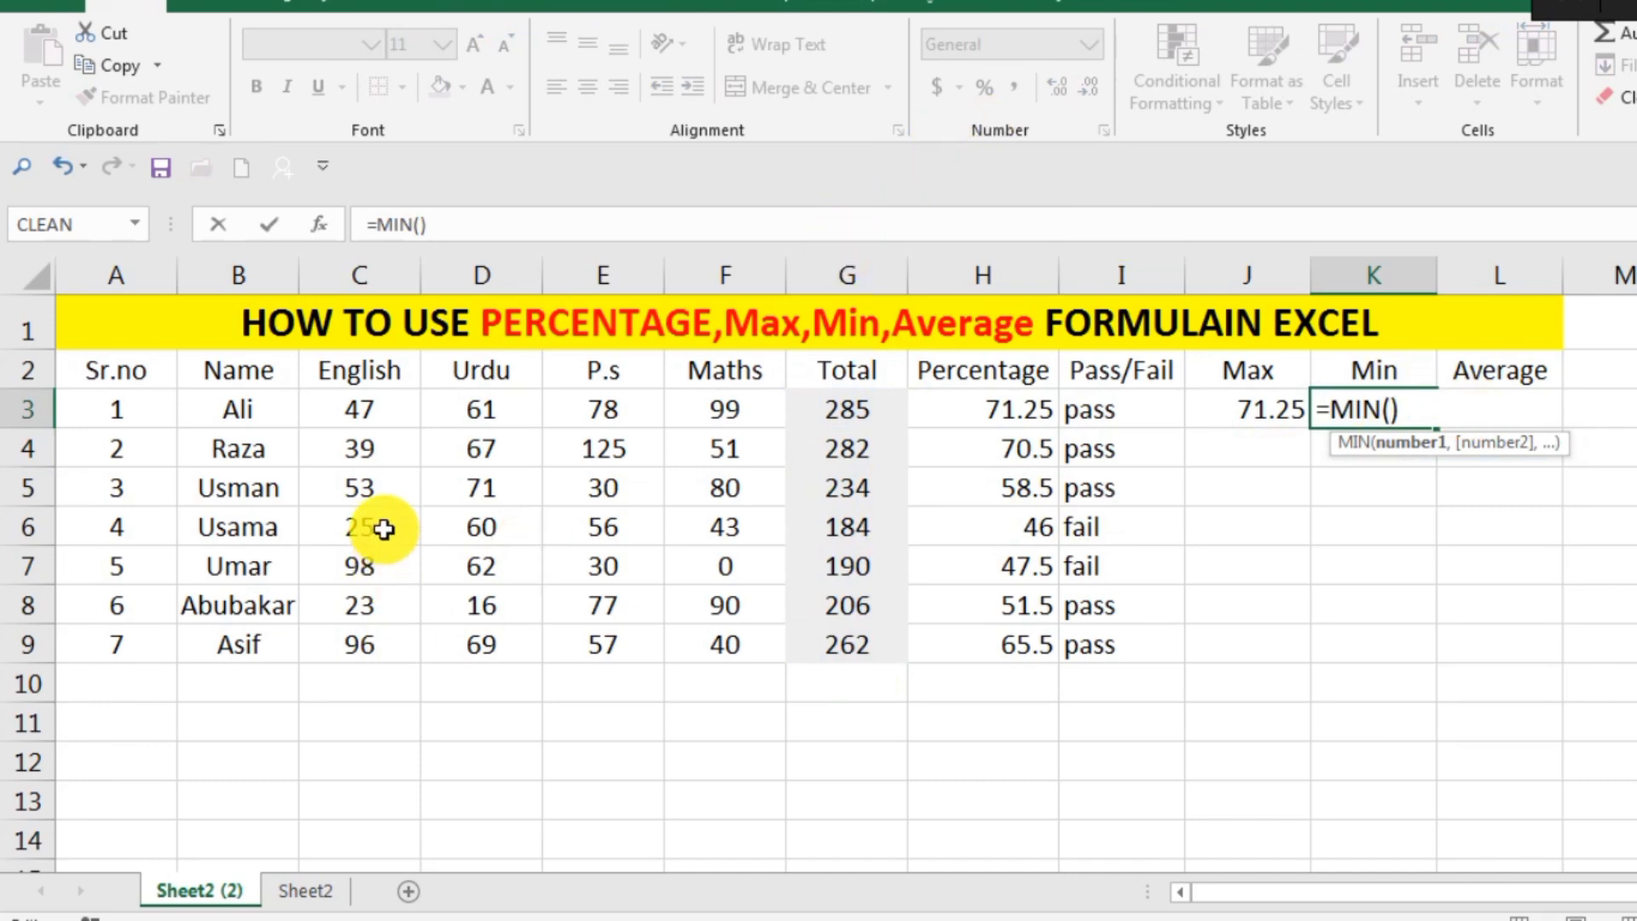
left_click_drag(345, 410, 690, 658)
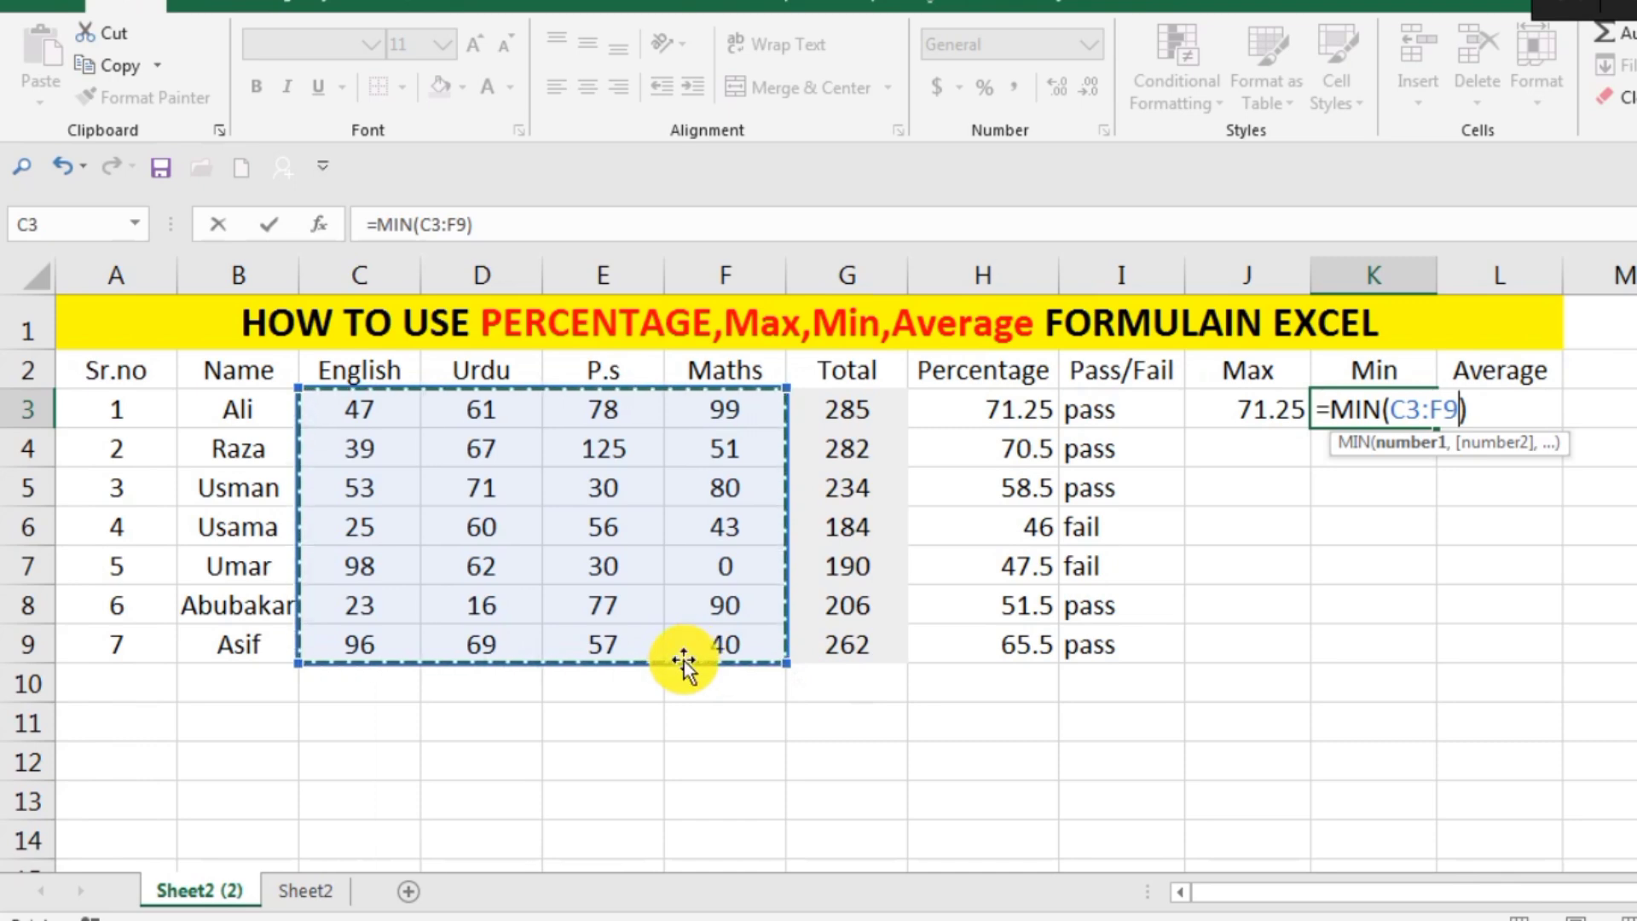
key("Return")
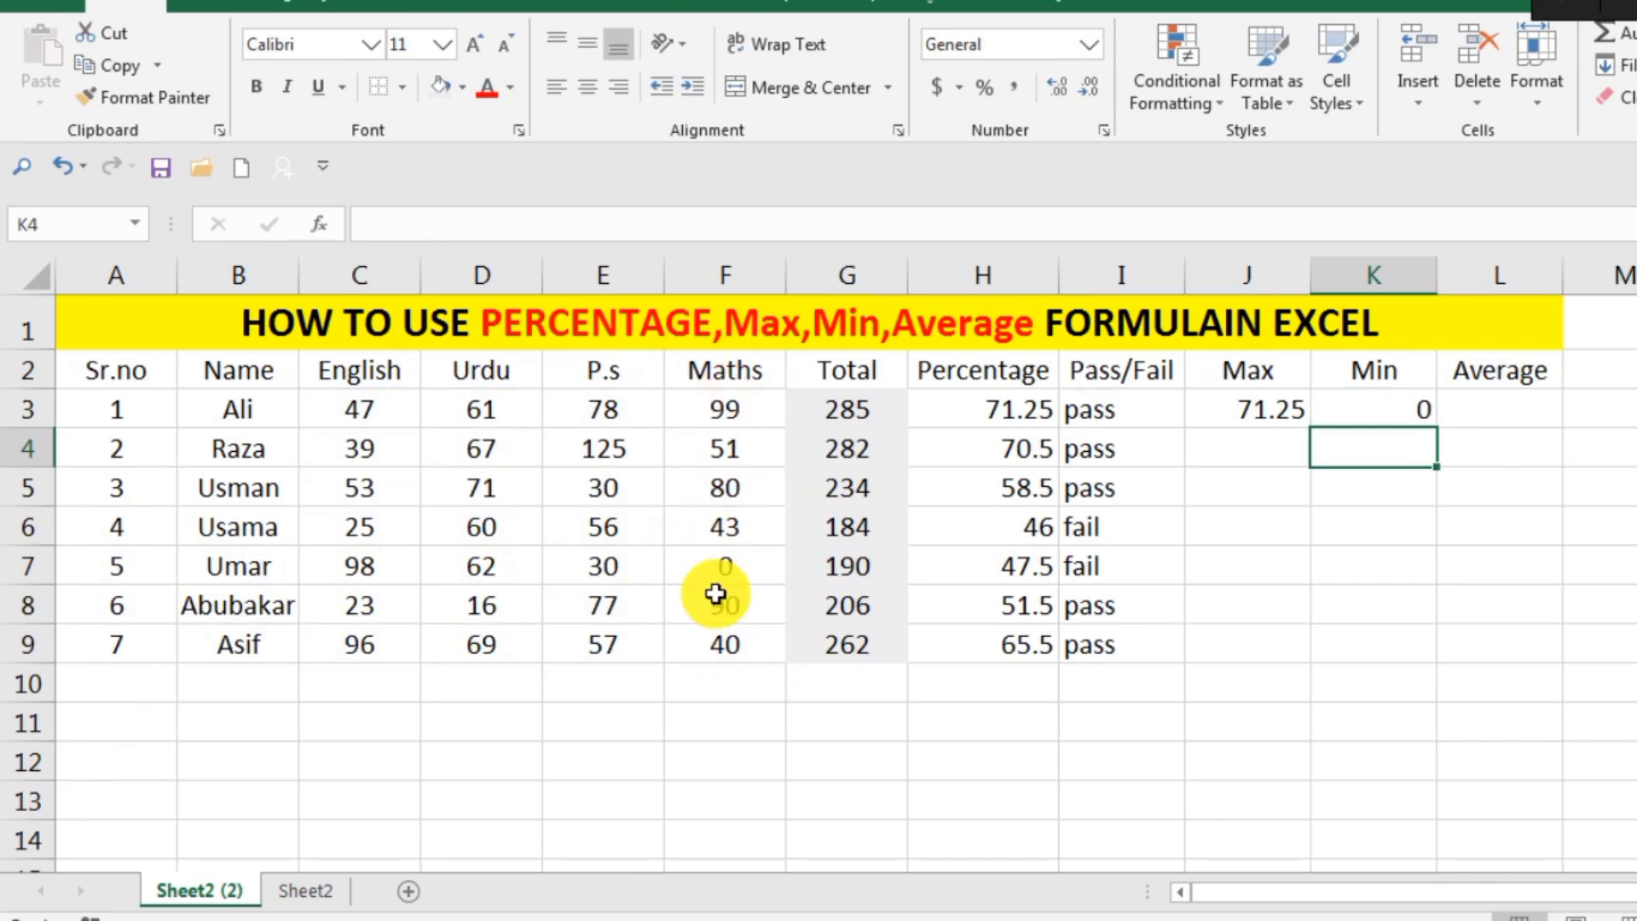
Step: Set the Maths mark in F7 to 1
left_click(758, 566)
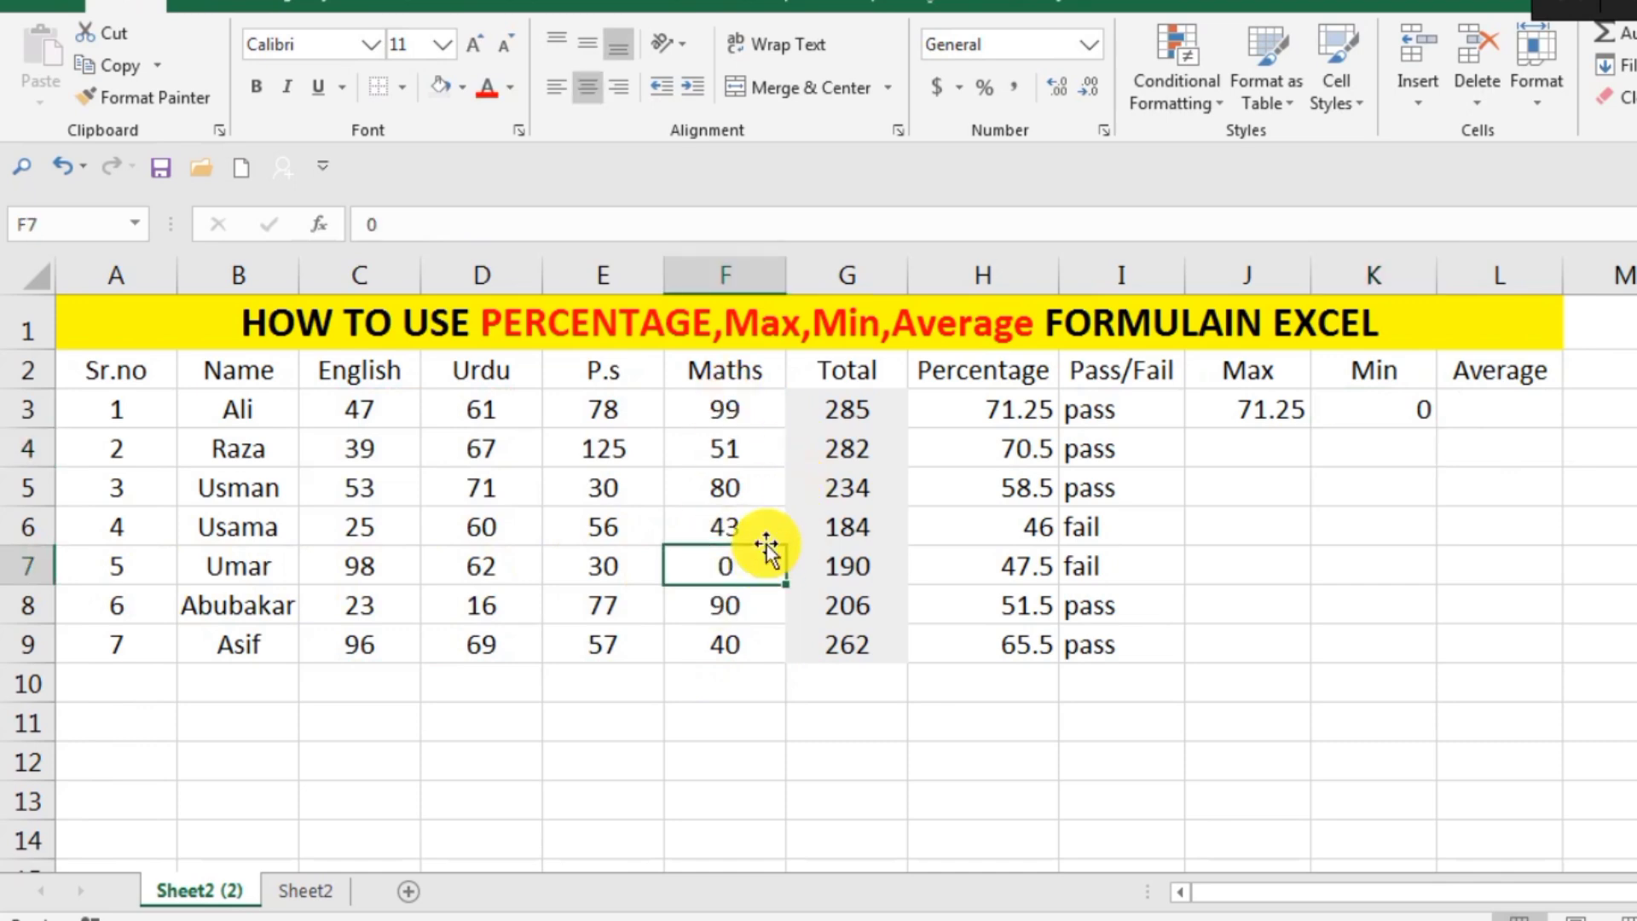
type("1")
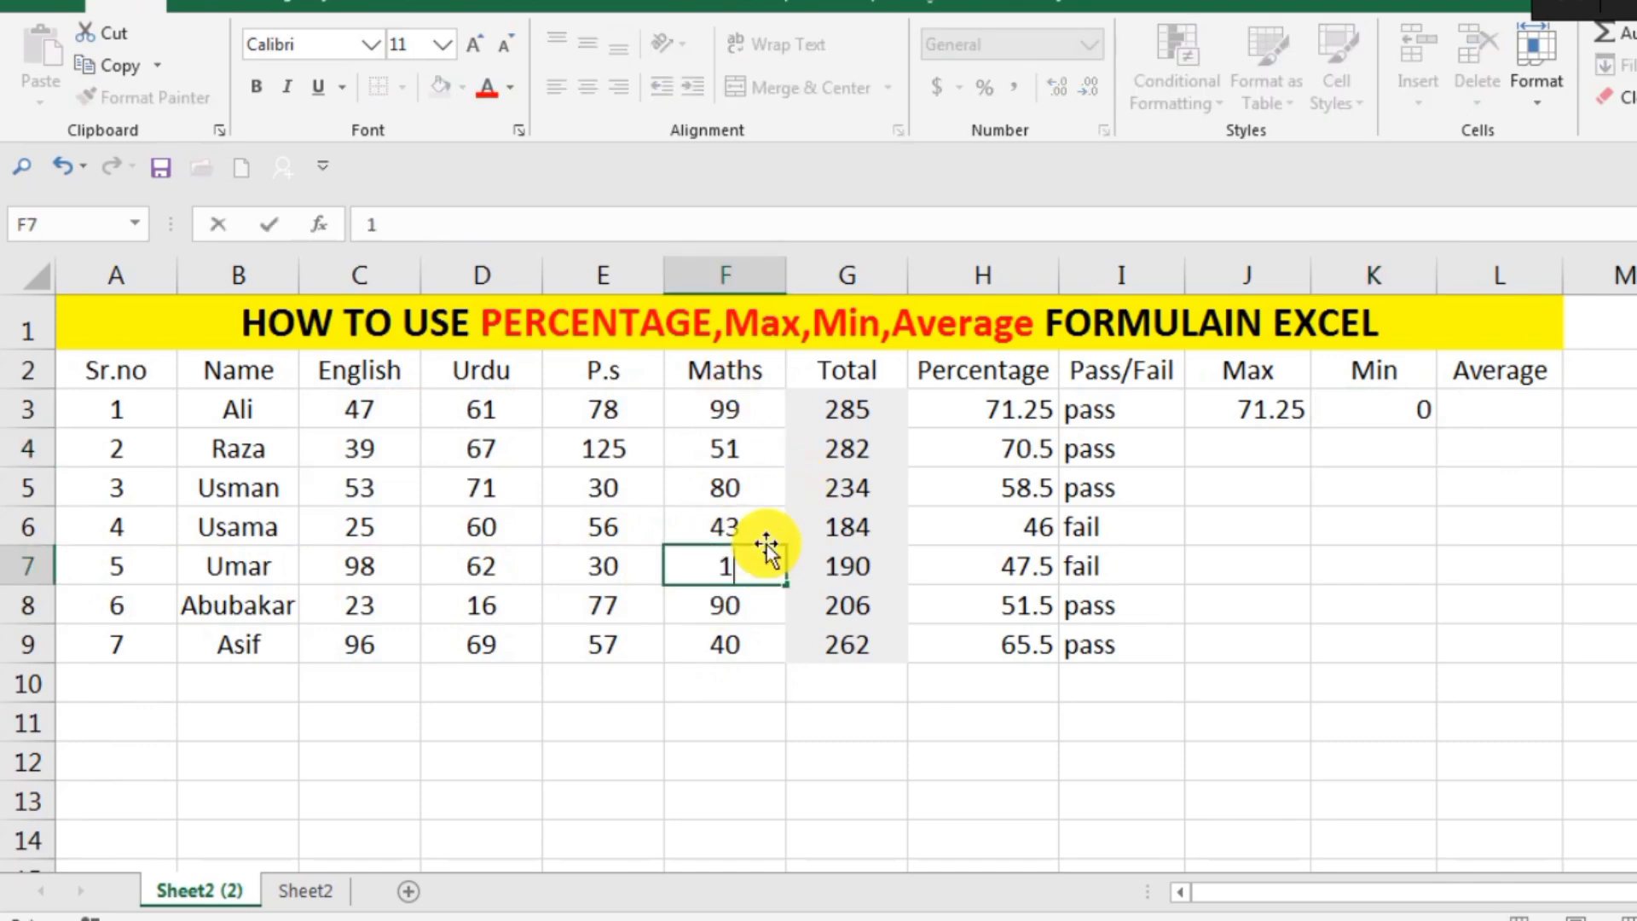
key("Return")
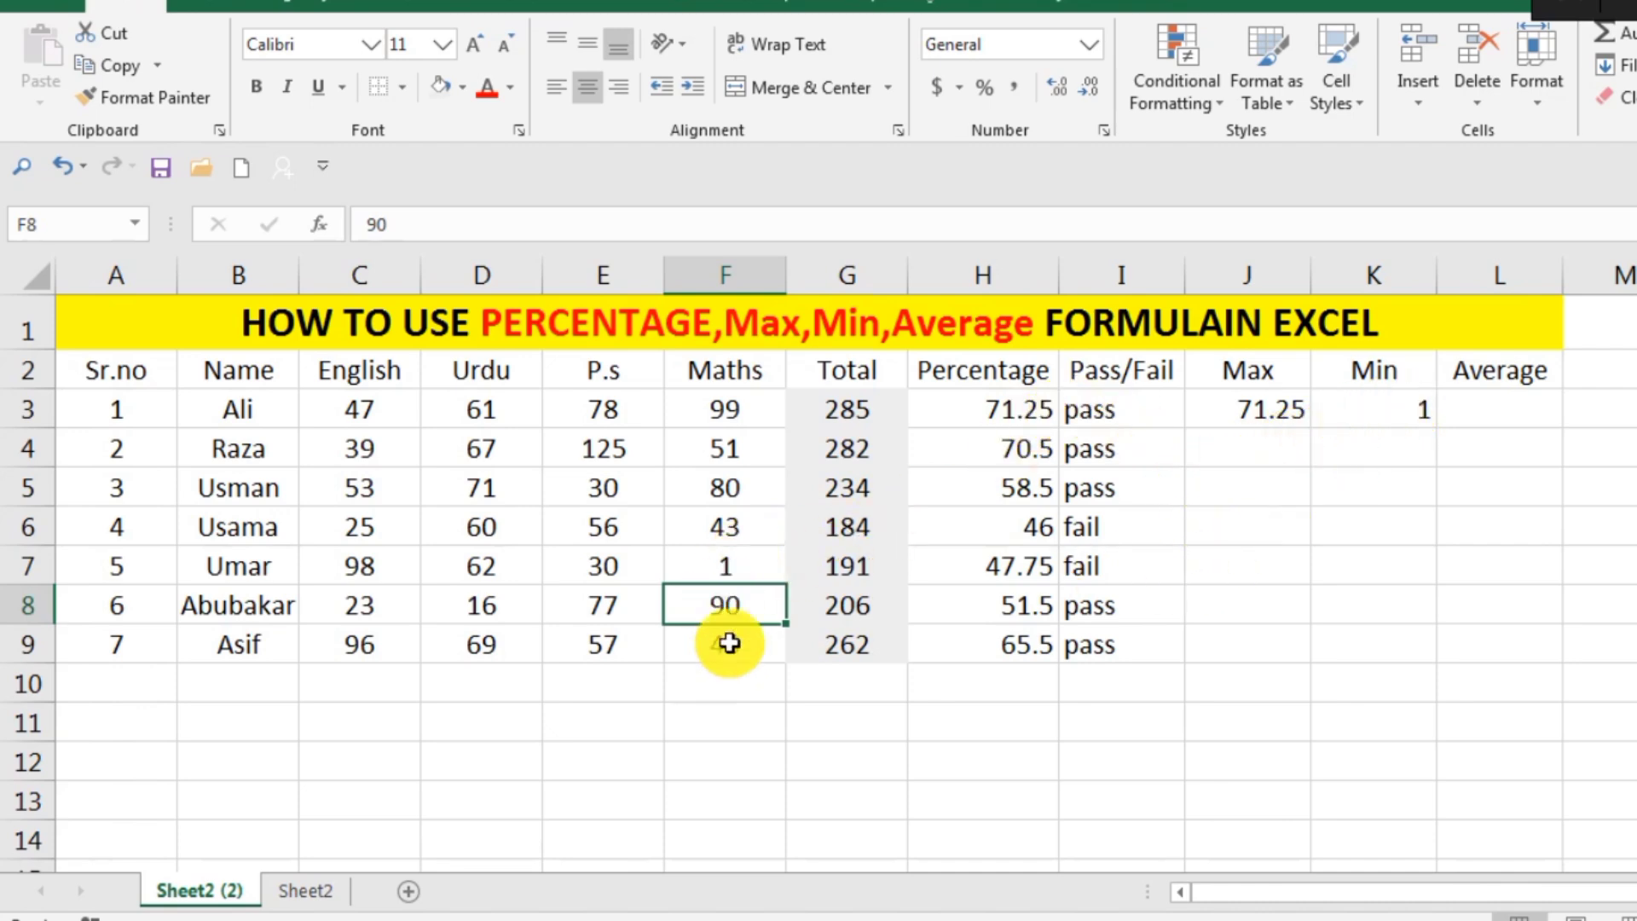
Step: Enter the formula =AVERAGE(G3:G9) in cell L3 to calculate the average of the totals
left_click(1480, 413)
double_click(1487, 414)
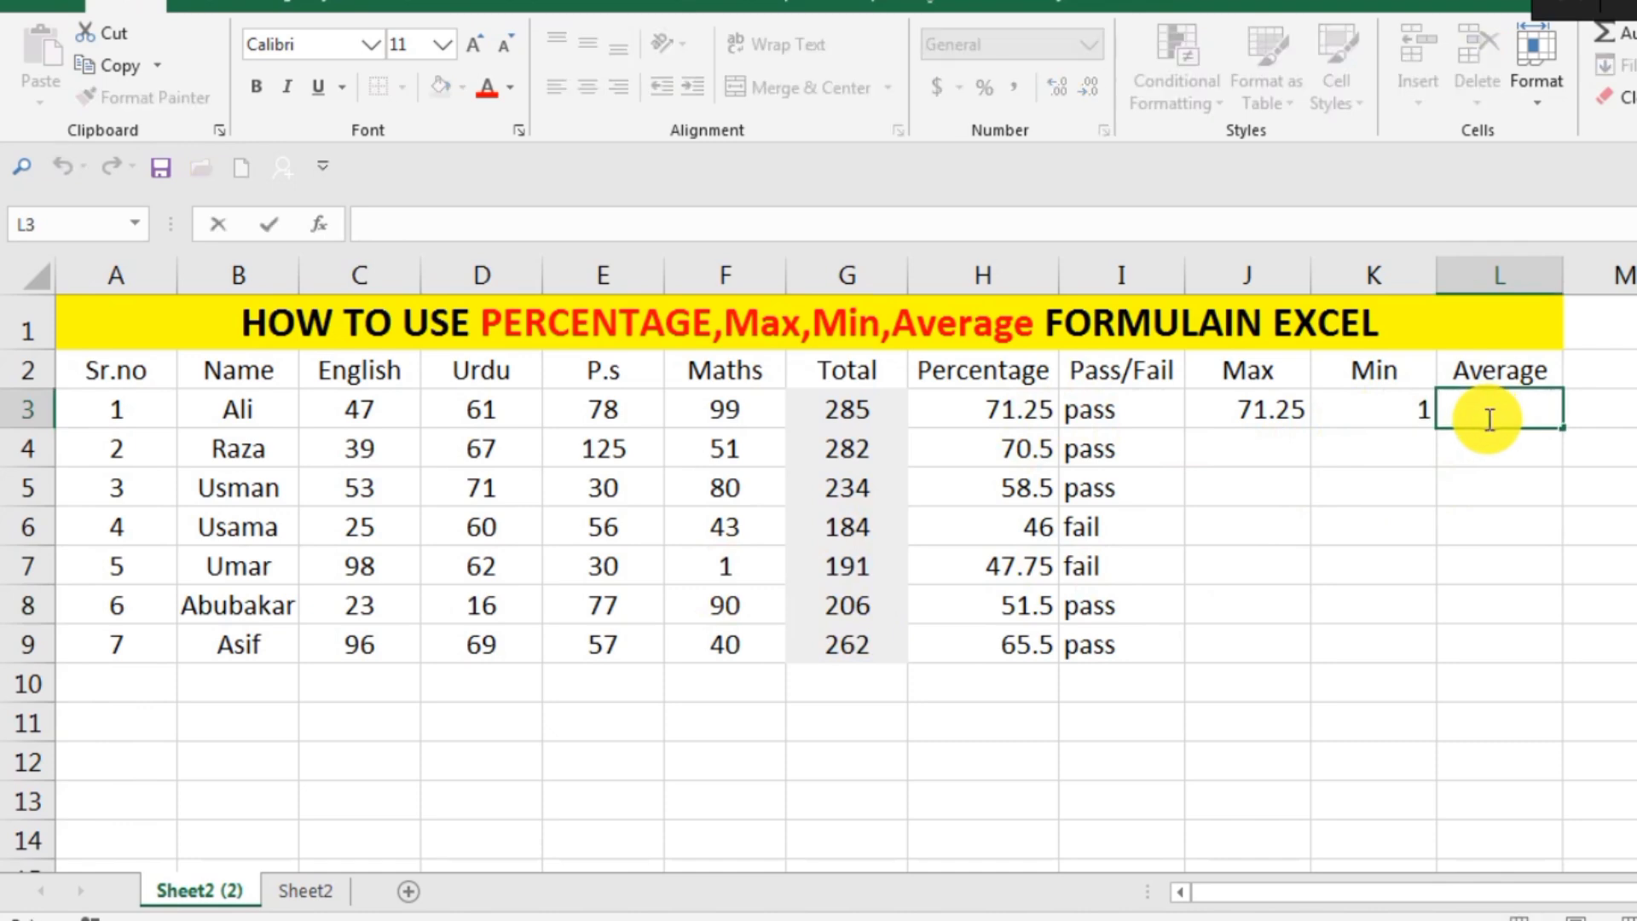
type("=")
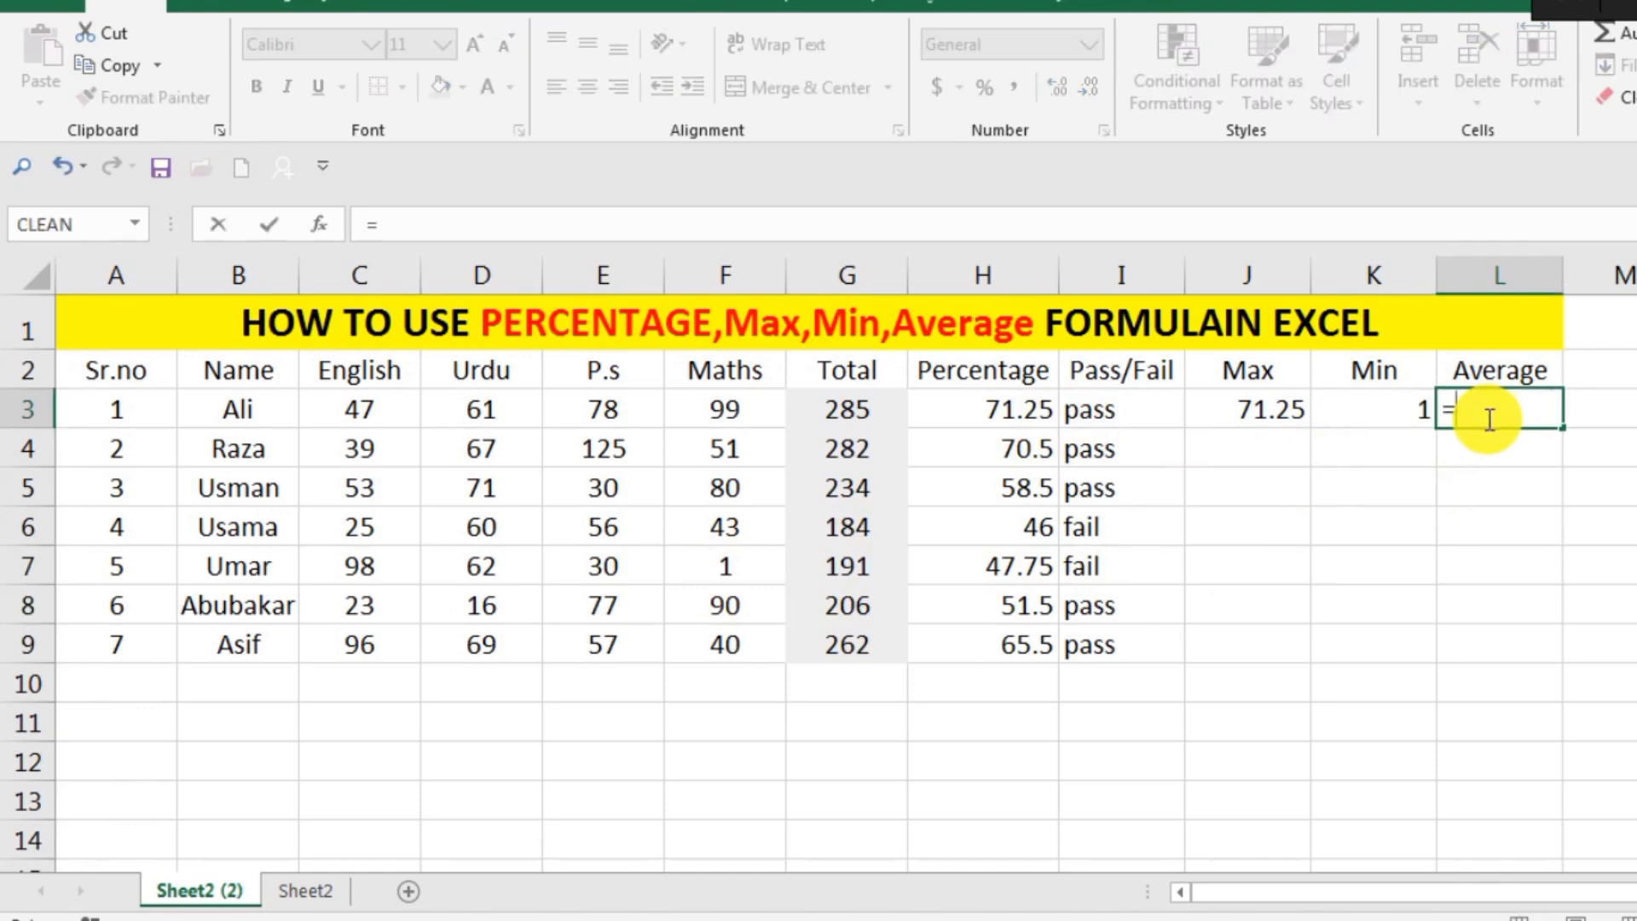
type("ave")
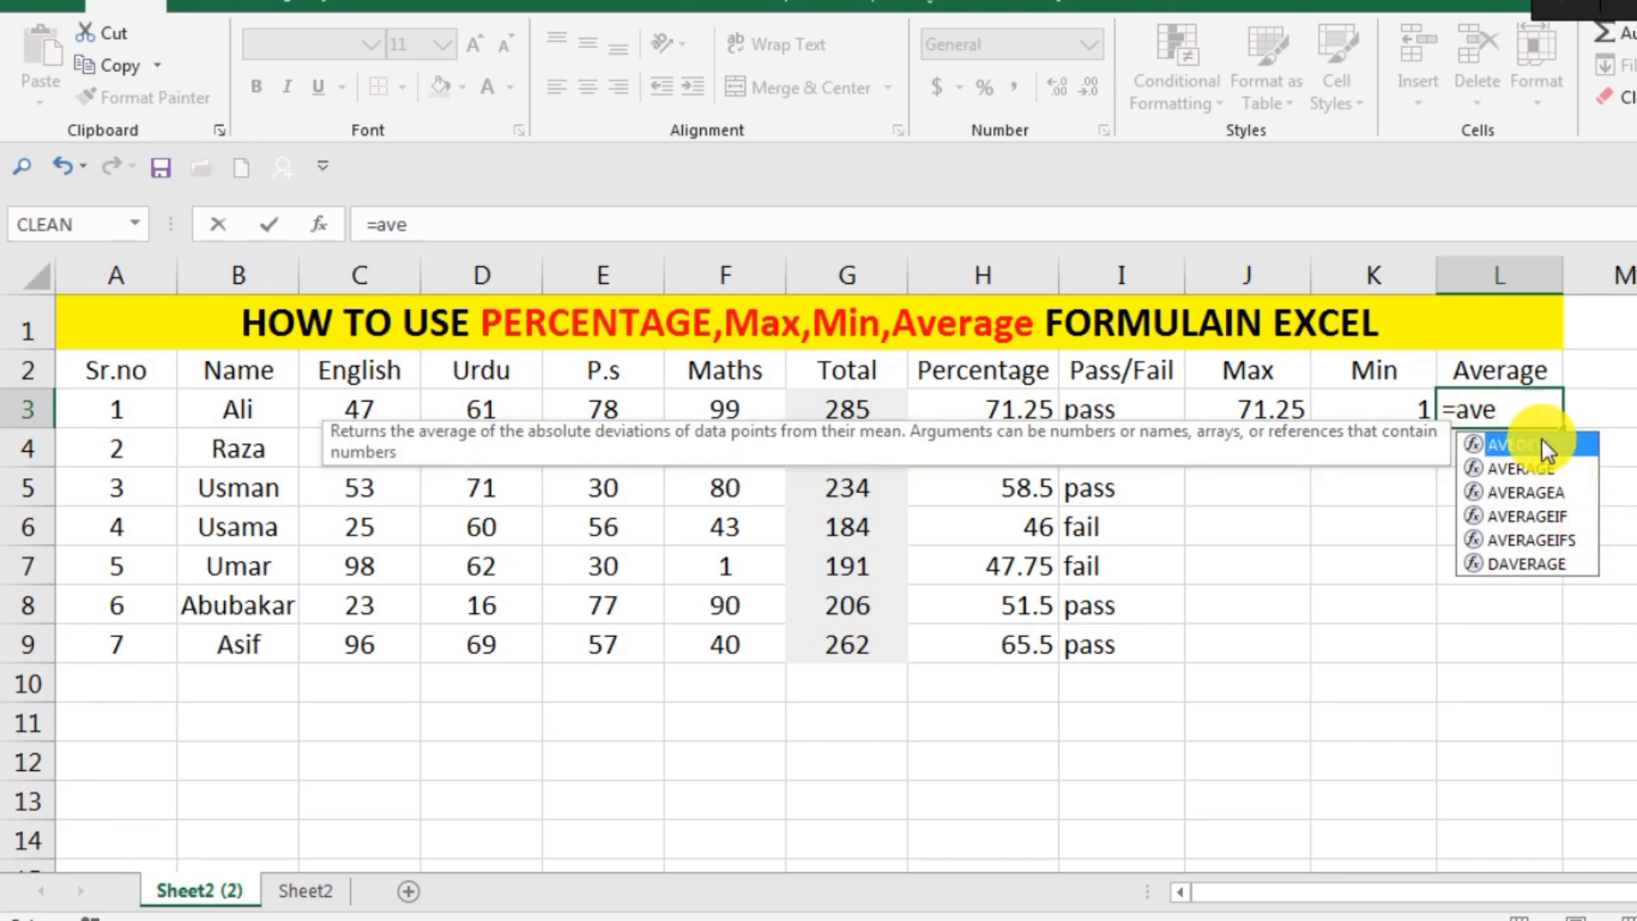
left_click(1550, 474)
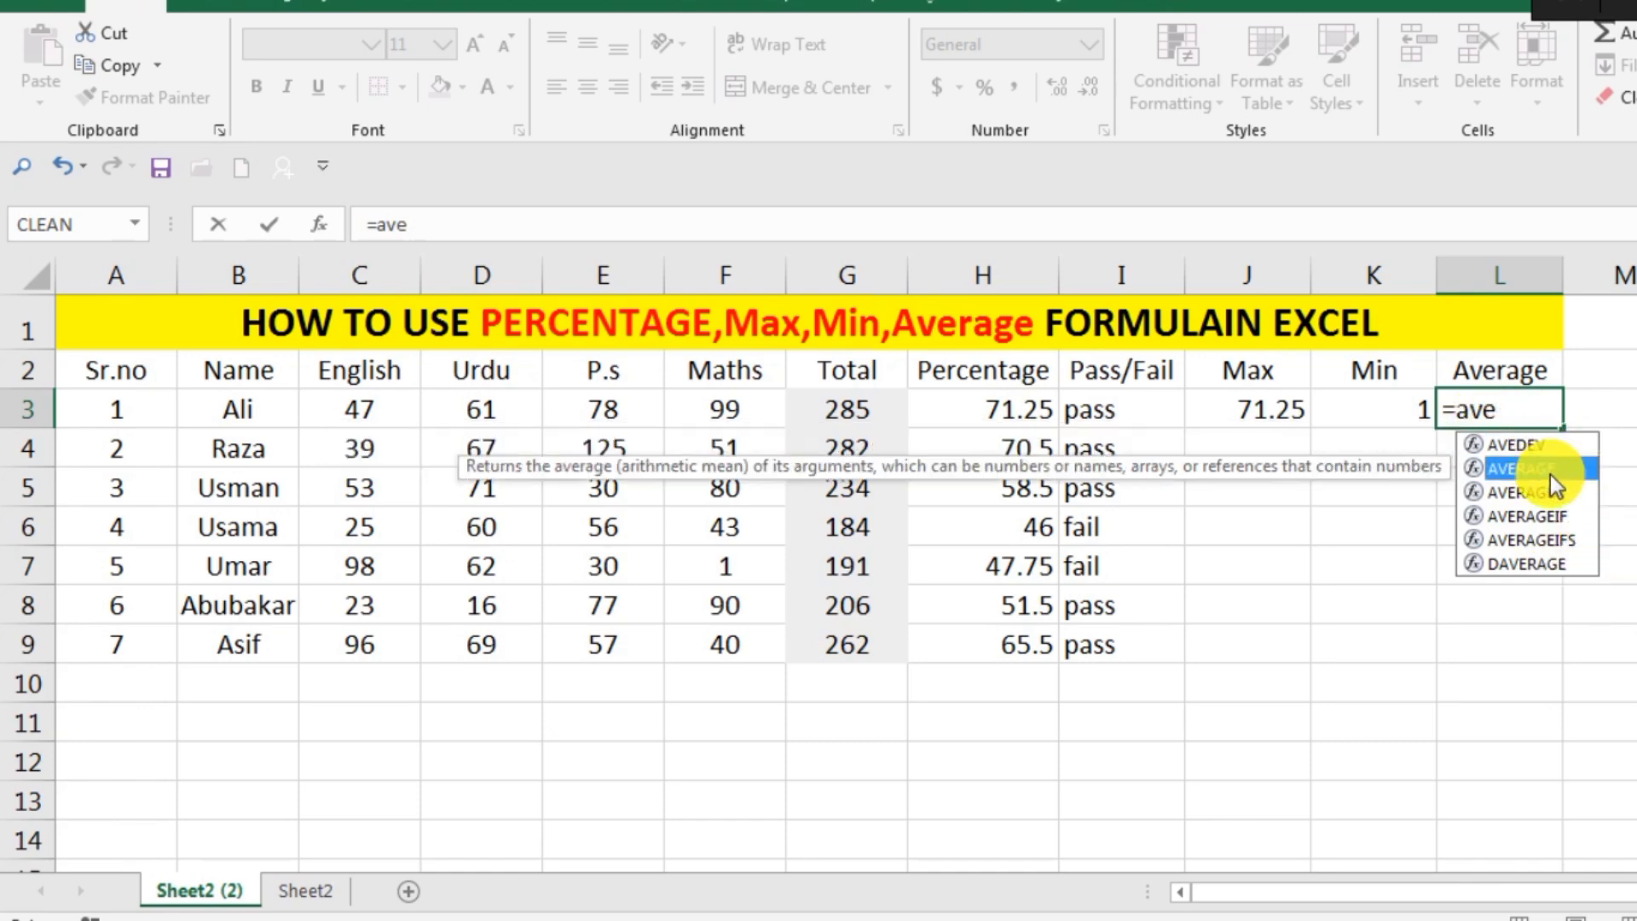
double_click(1549, 474)
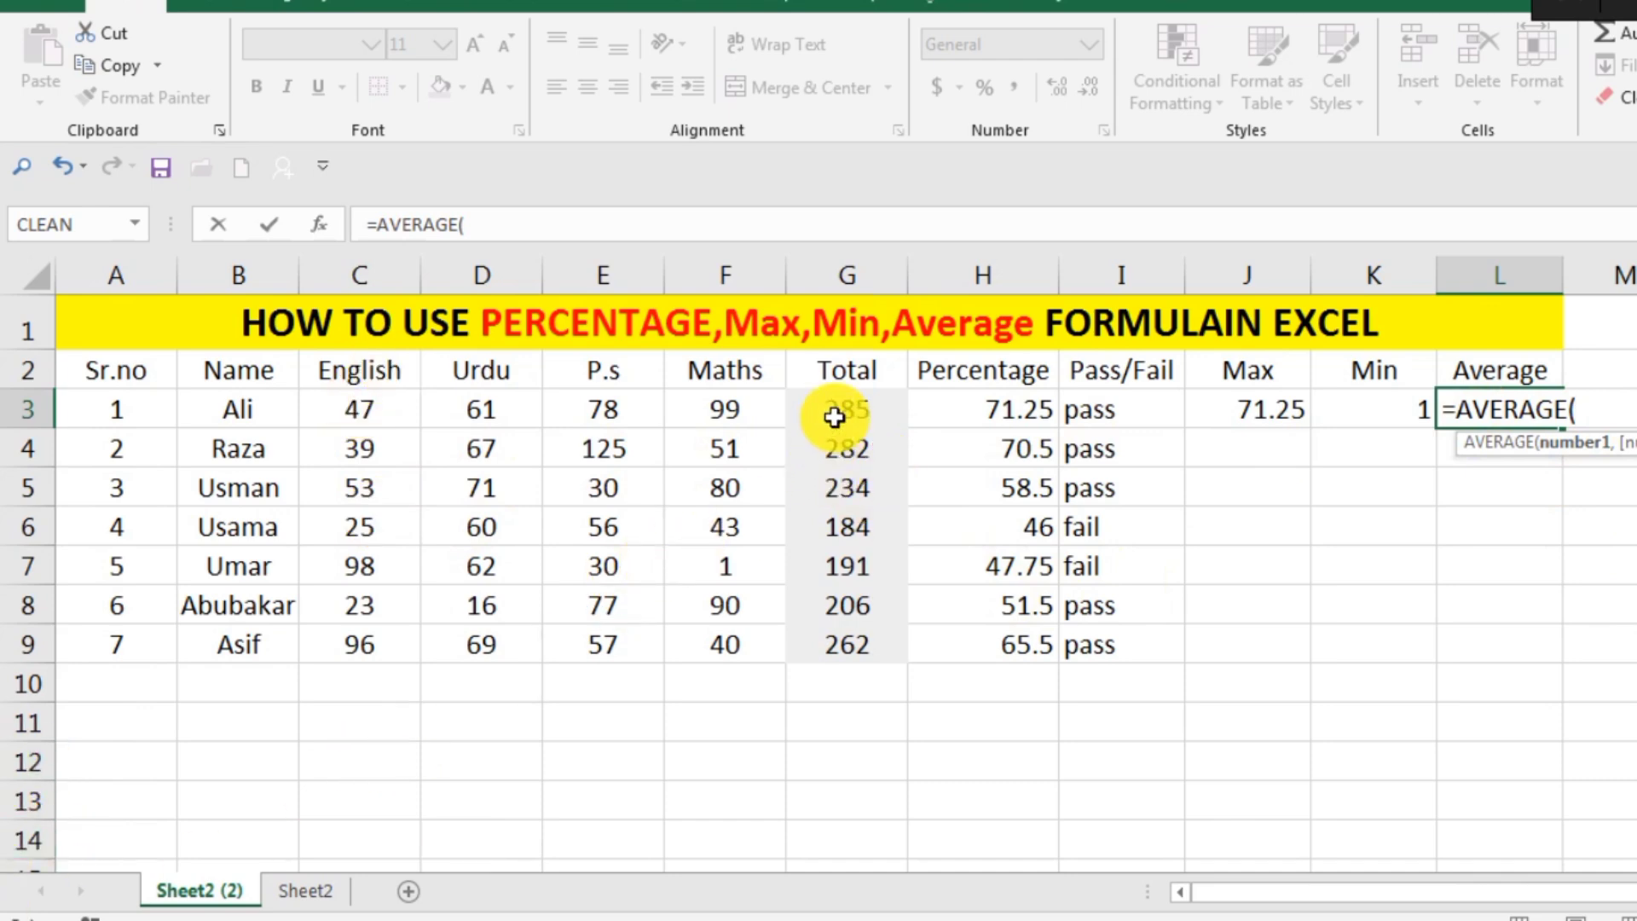
left_click_drag(840, 412, 857, 642)
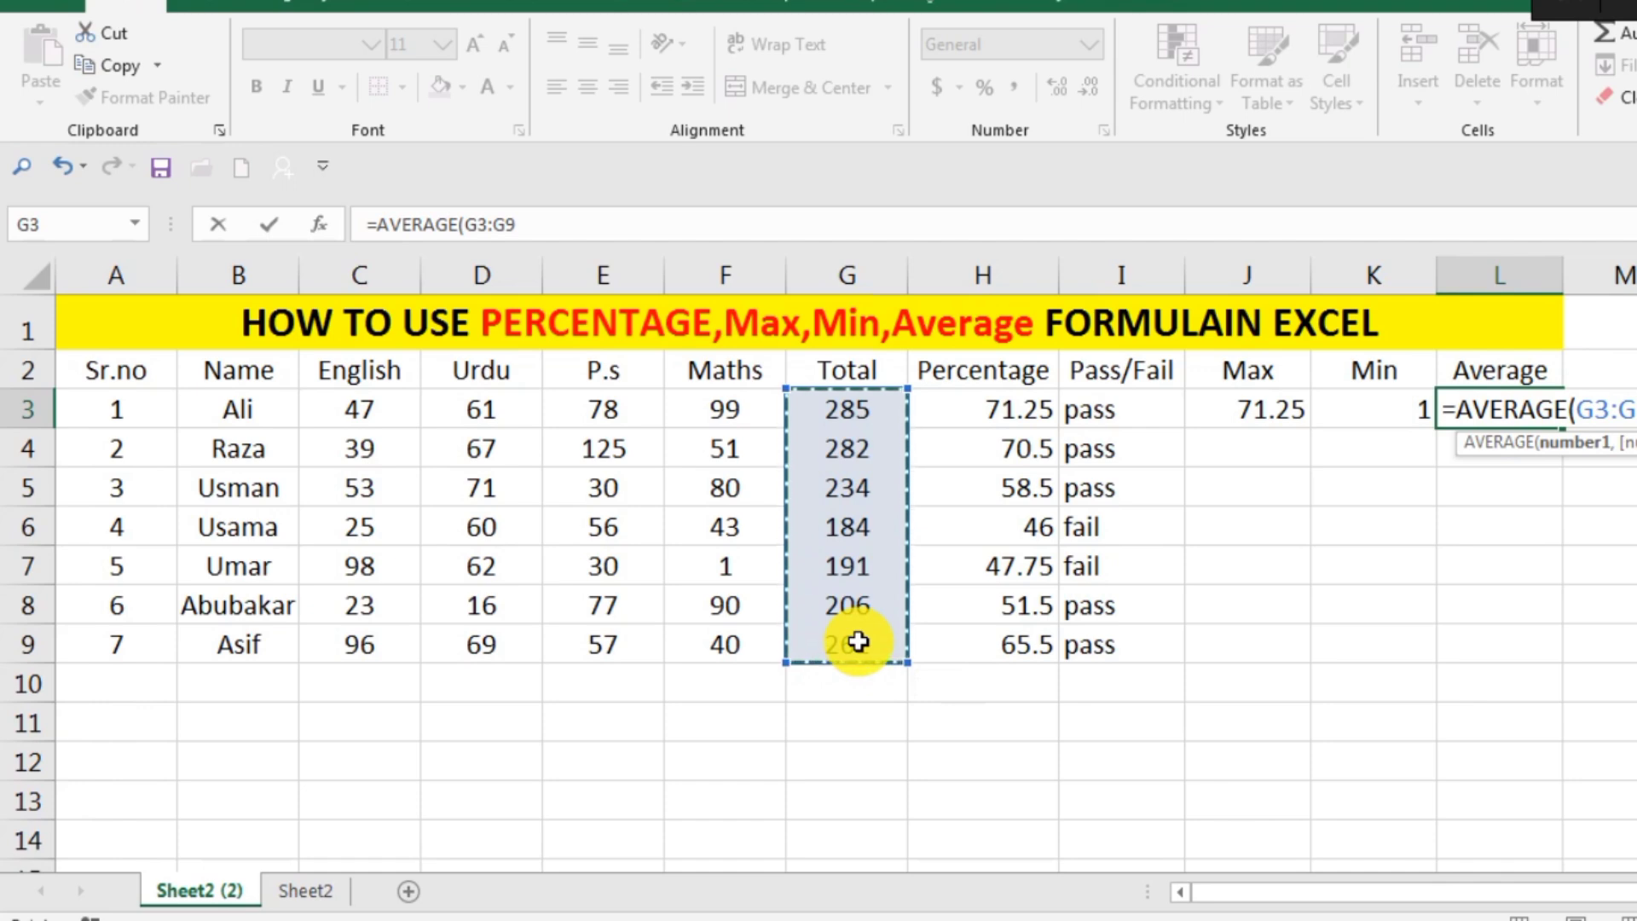
type(")")
key("Return")
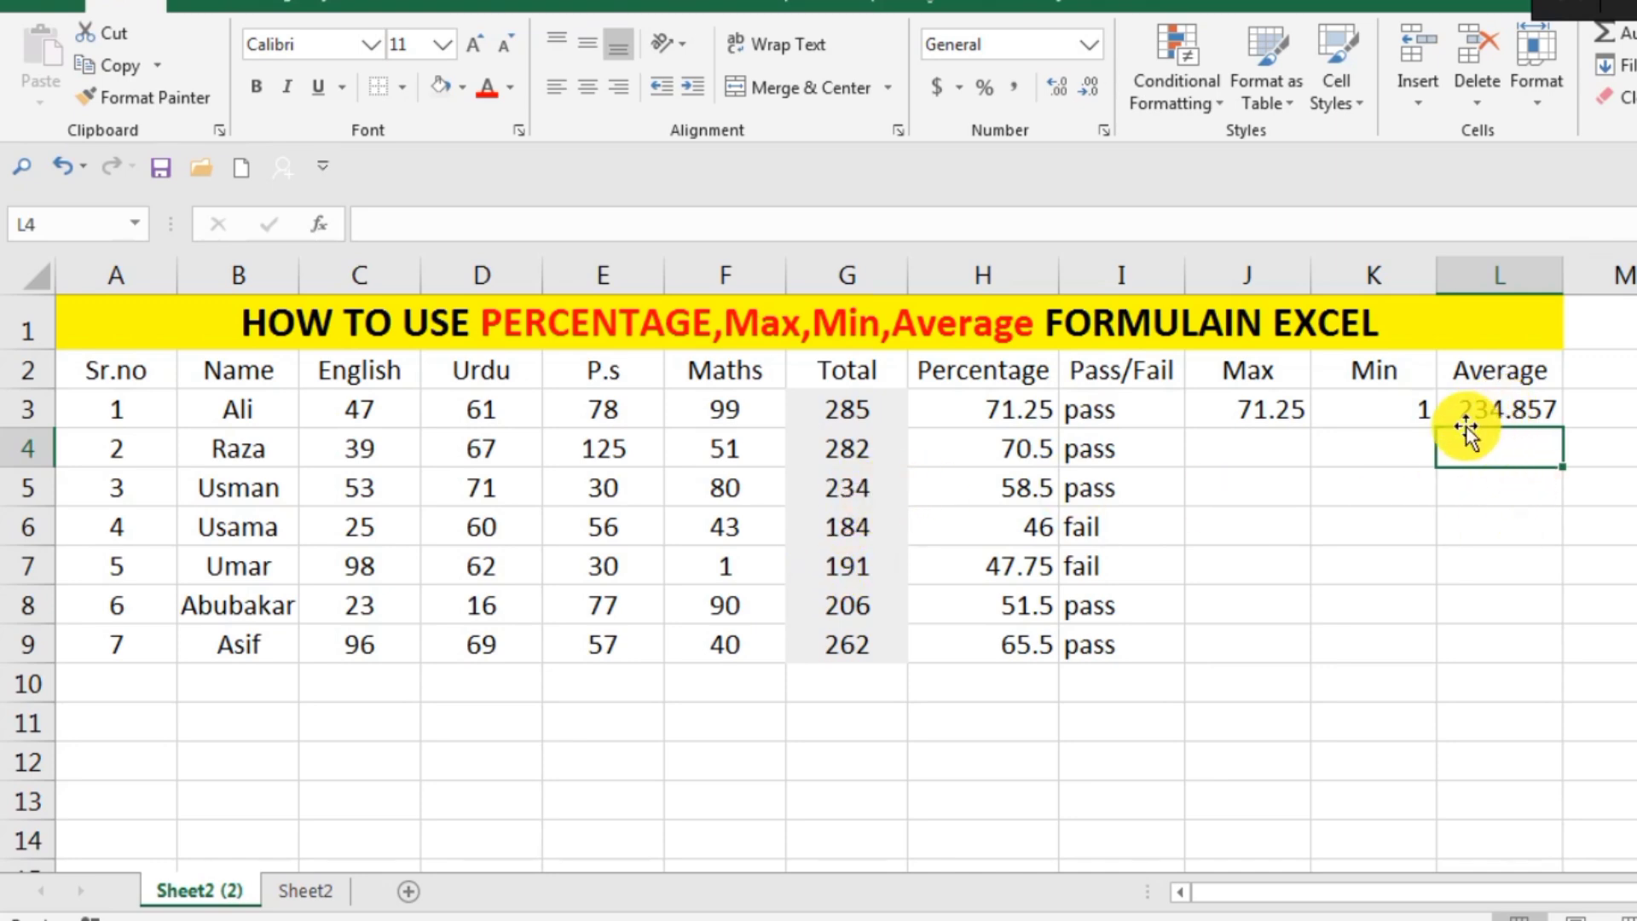
Step: Replace the Average formula in cell L3 with =AVERAGE(C3:F9) to average the marks across all subjects
left_click(1485, 406)
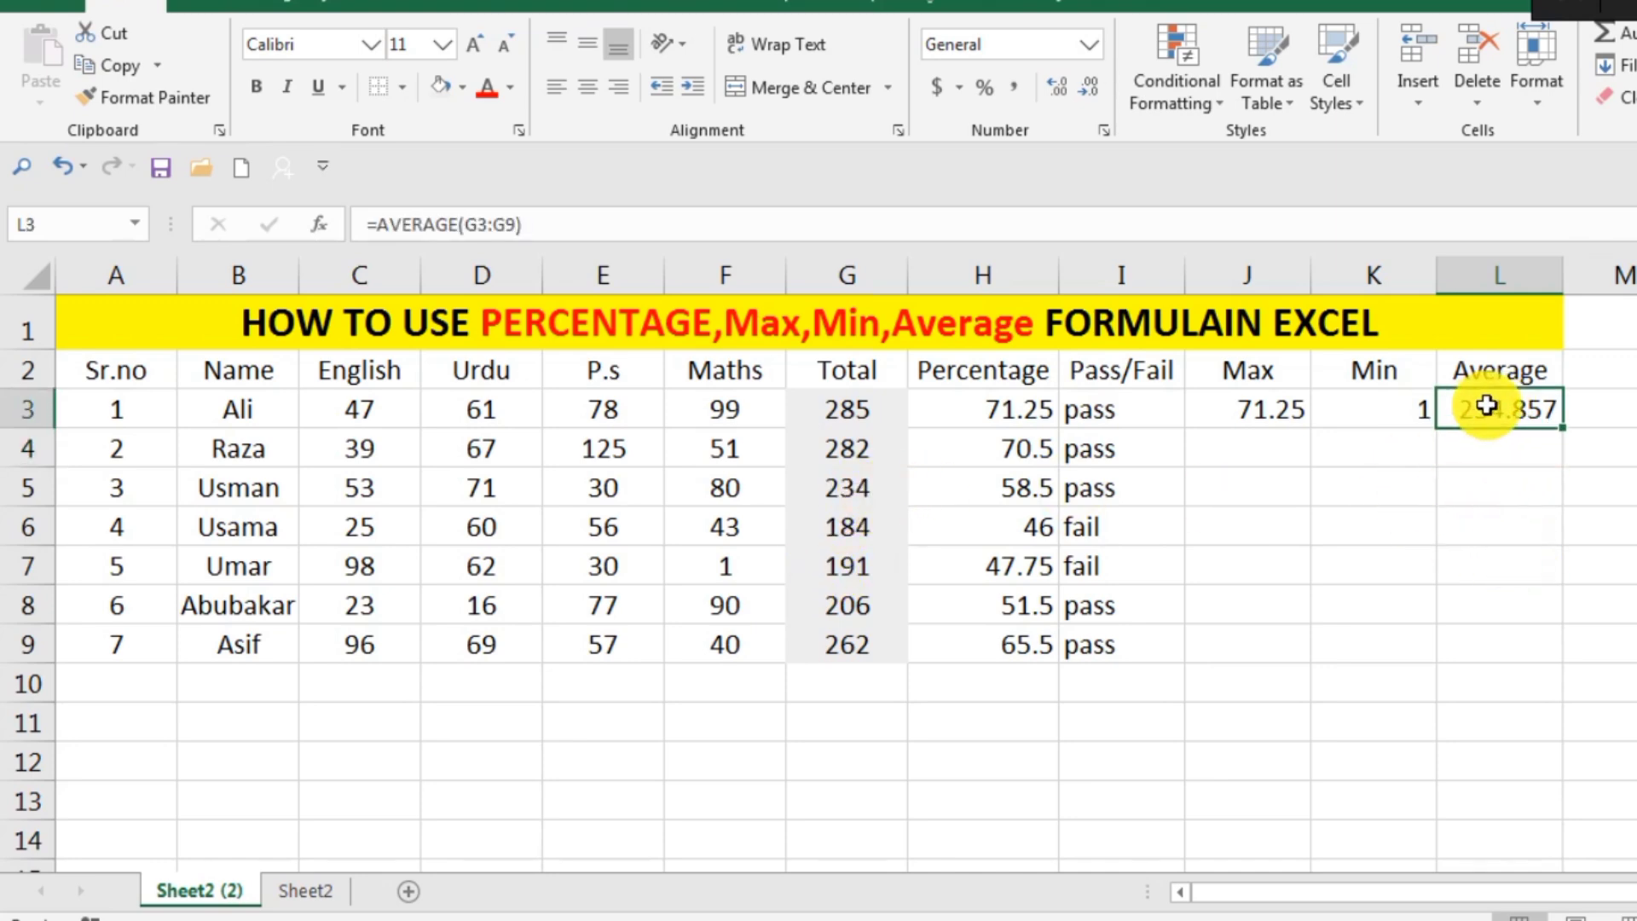
double_click(1485, 406)
key("BackSpace")
key("BackSpace")
key("BackSpace")
key("BackSpace")
key("BackSpace")
key("BackSpace")
key("BackSpace")
key("BackSpace")
key("BackSpace")
key("BackSpace")
key("BackSpace")
key("BackSpace")
key("BackSpace")
key("BackSpace")
key("BackSpace")
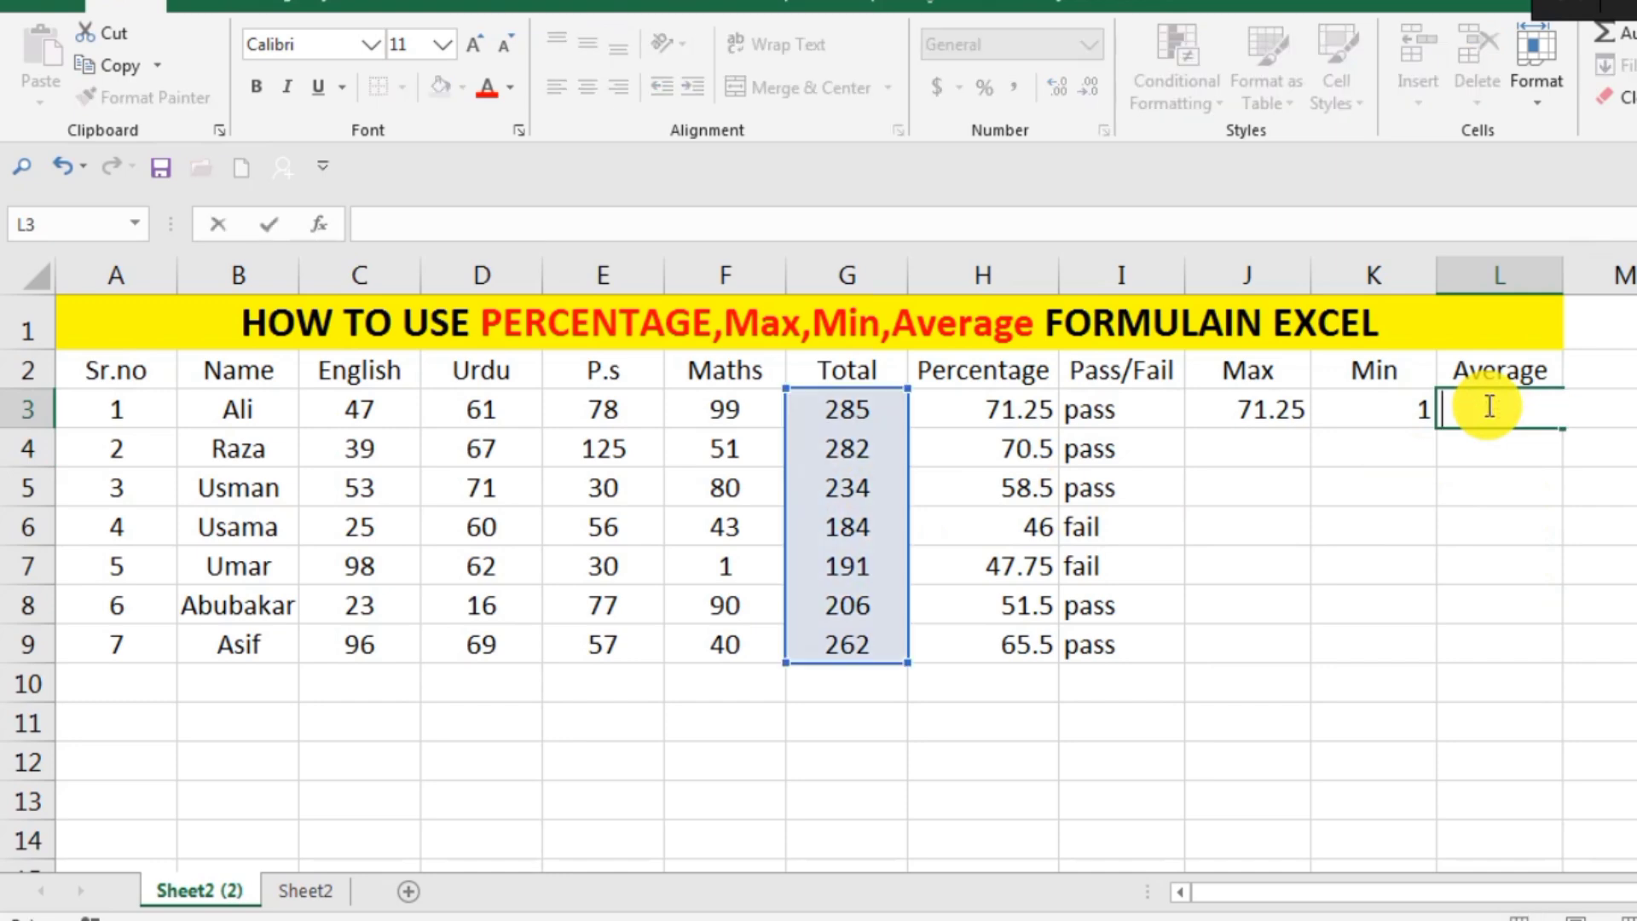
type("=")
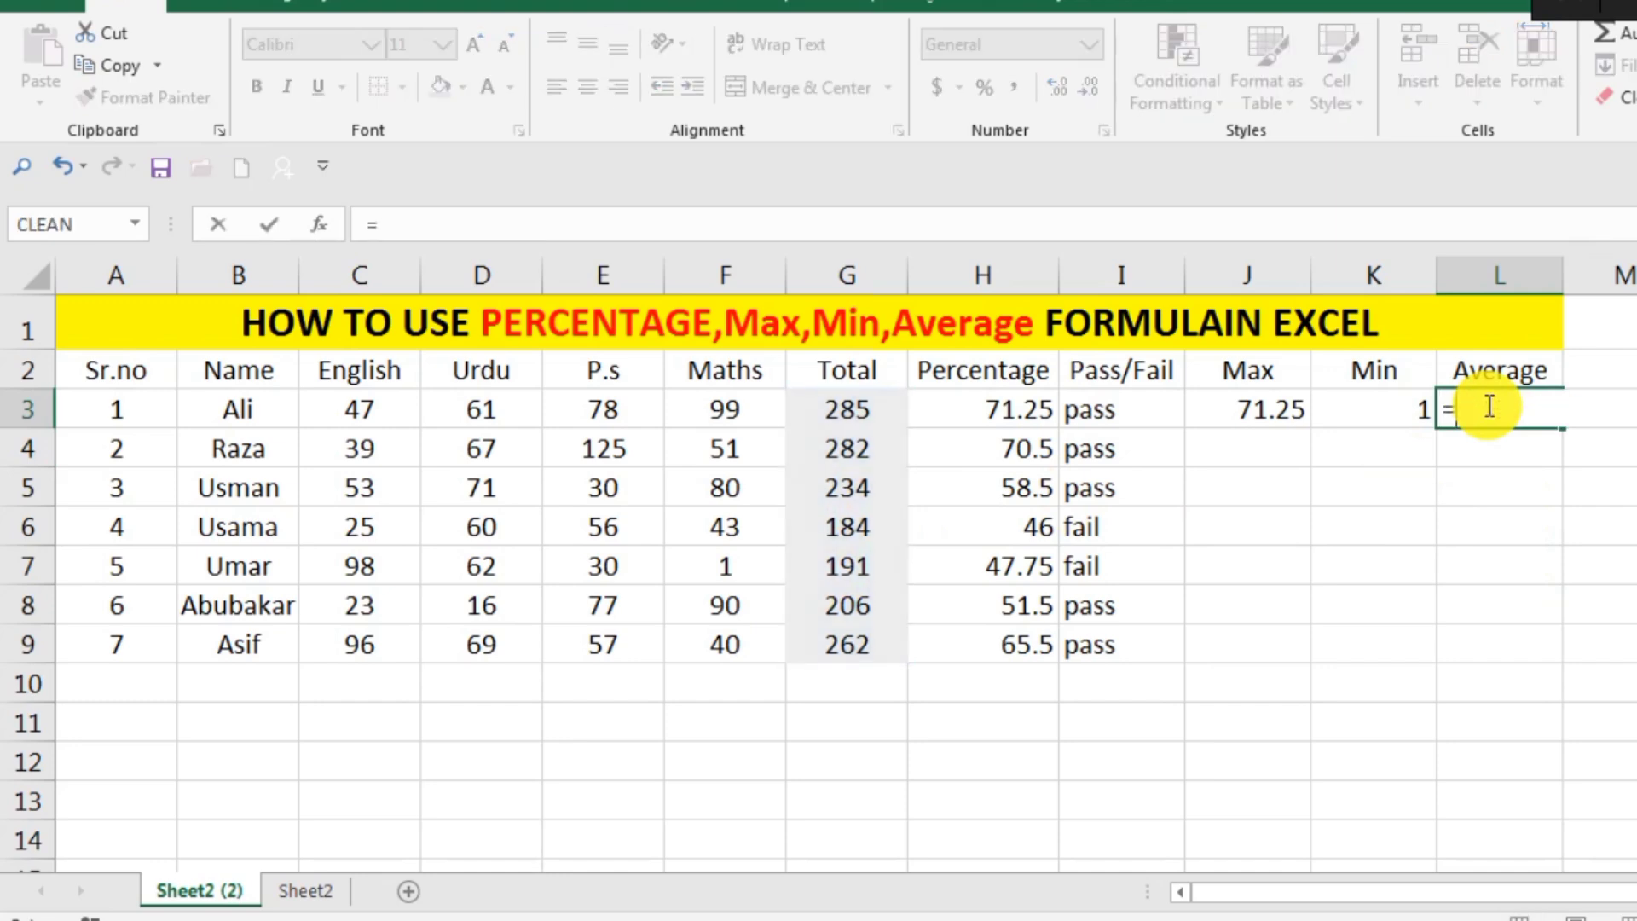
type("ave")
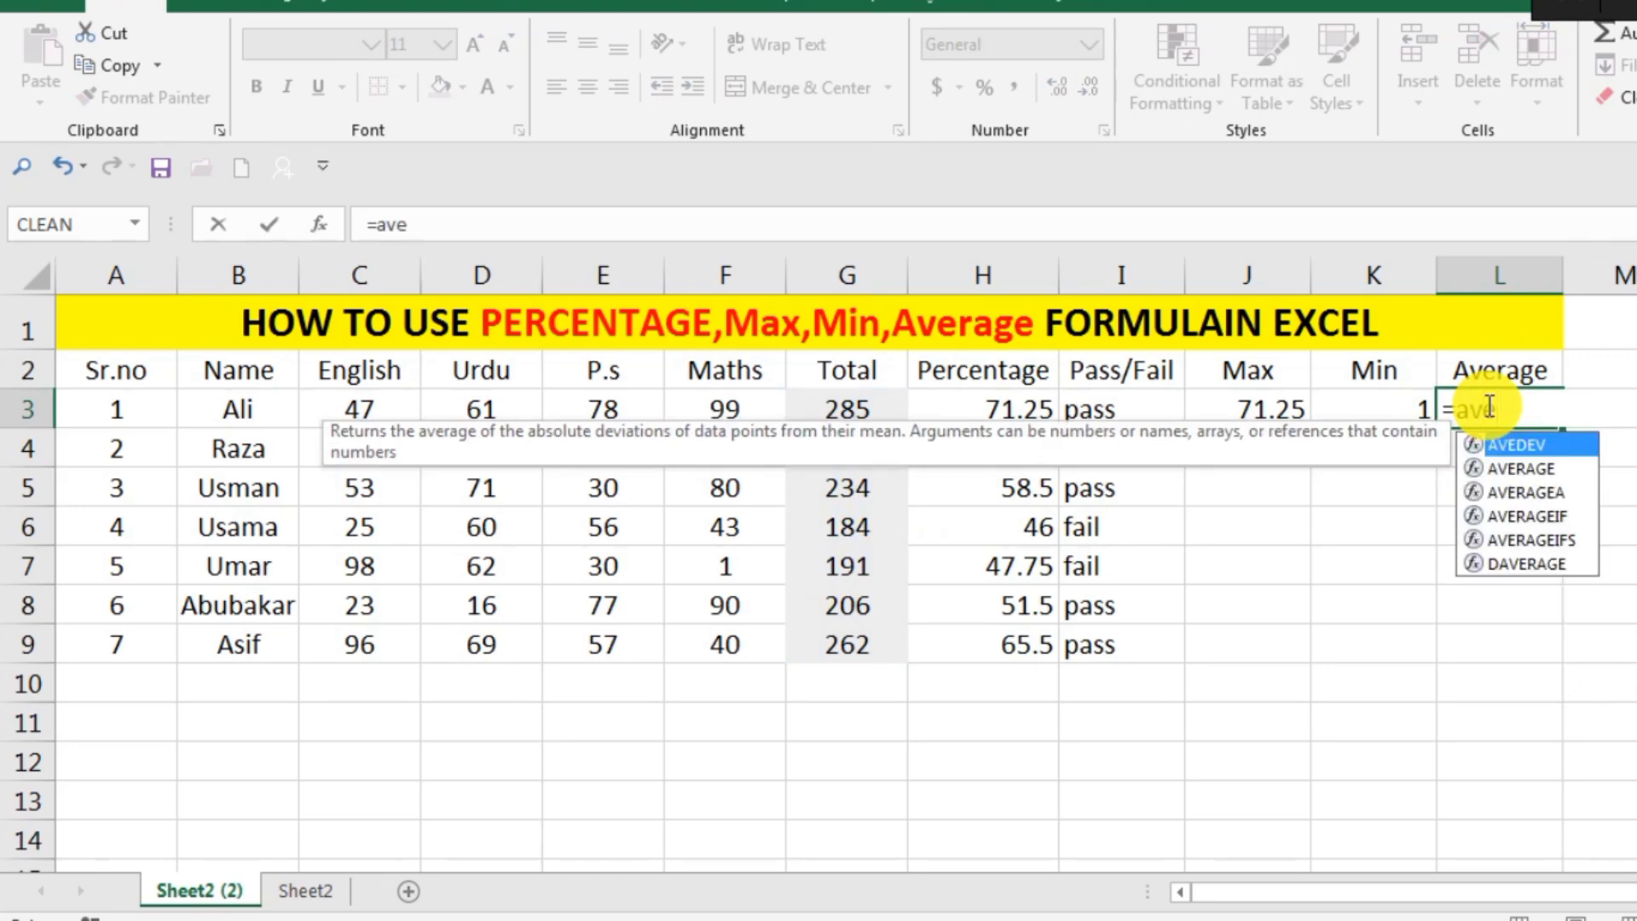
double_click(1547, 468)
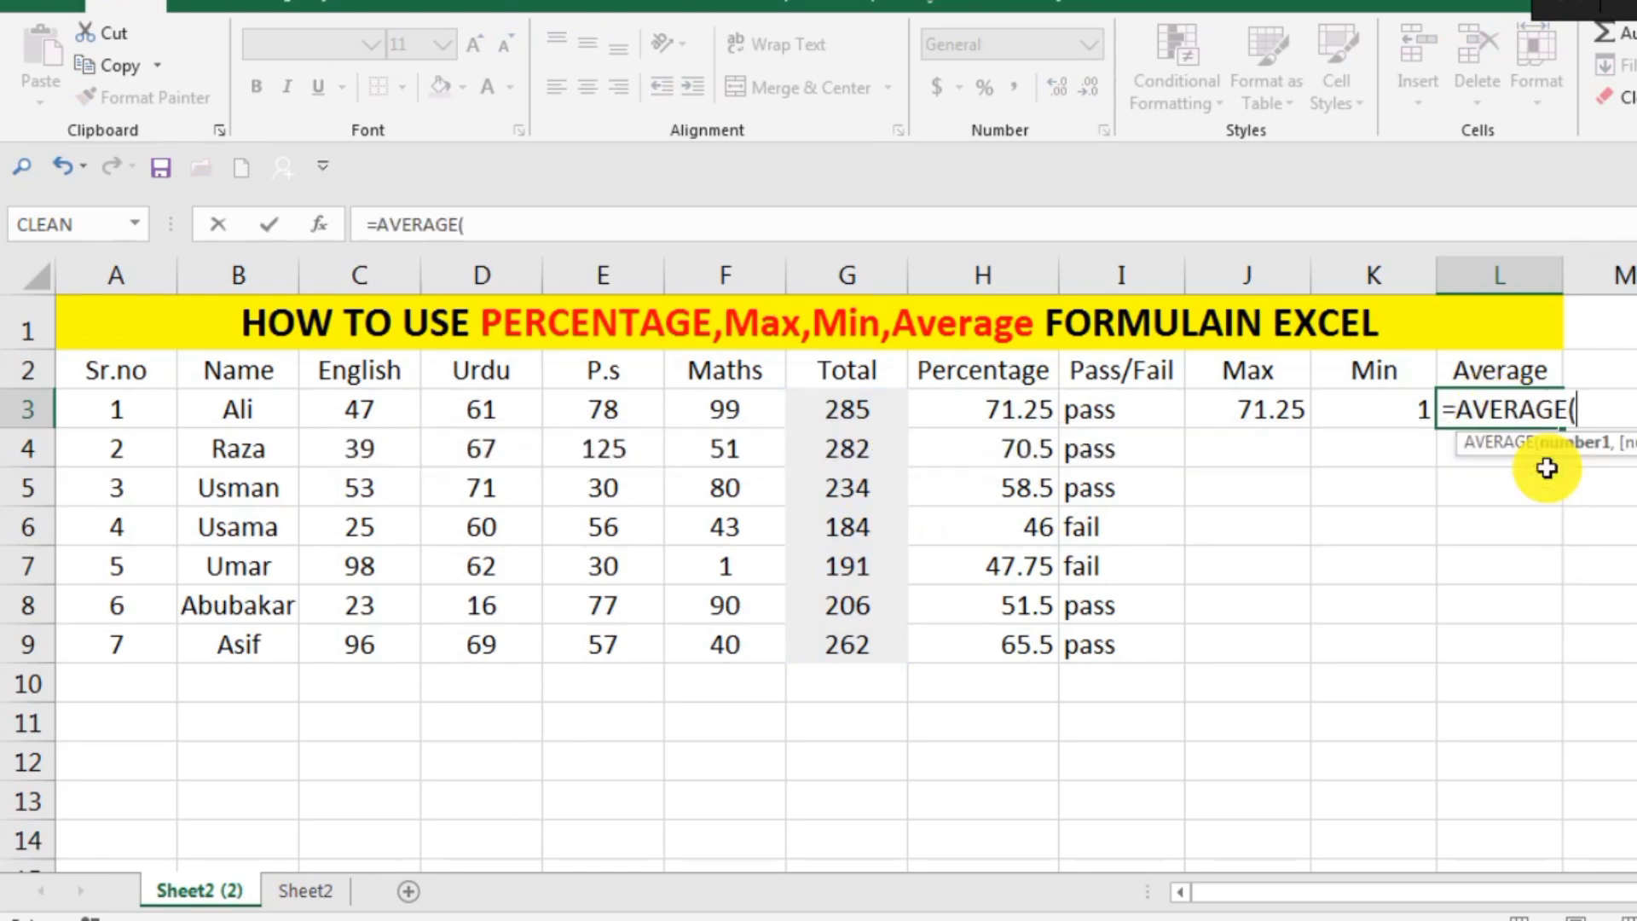
left_click(357, 409)
left_click_drag(545, 454, 679, 661)
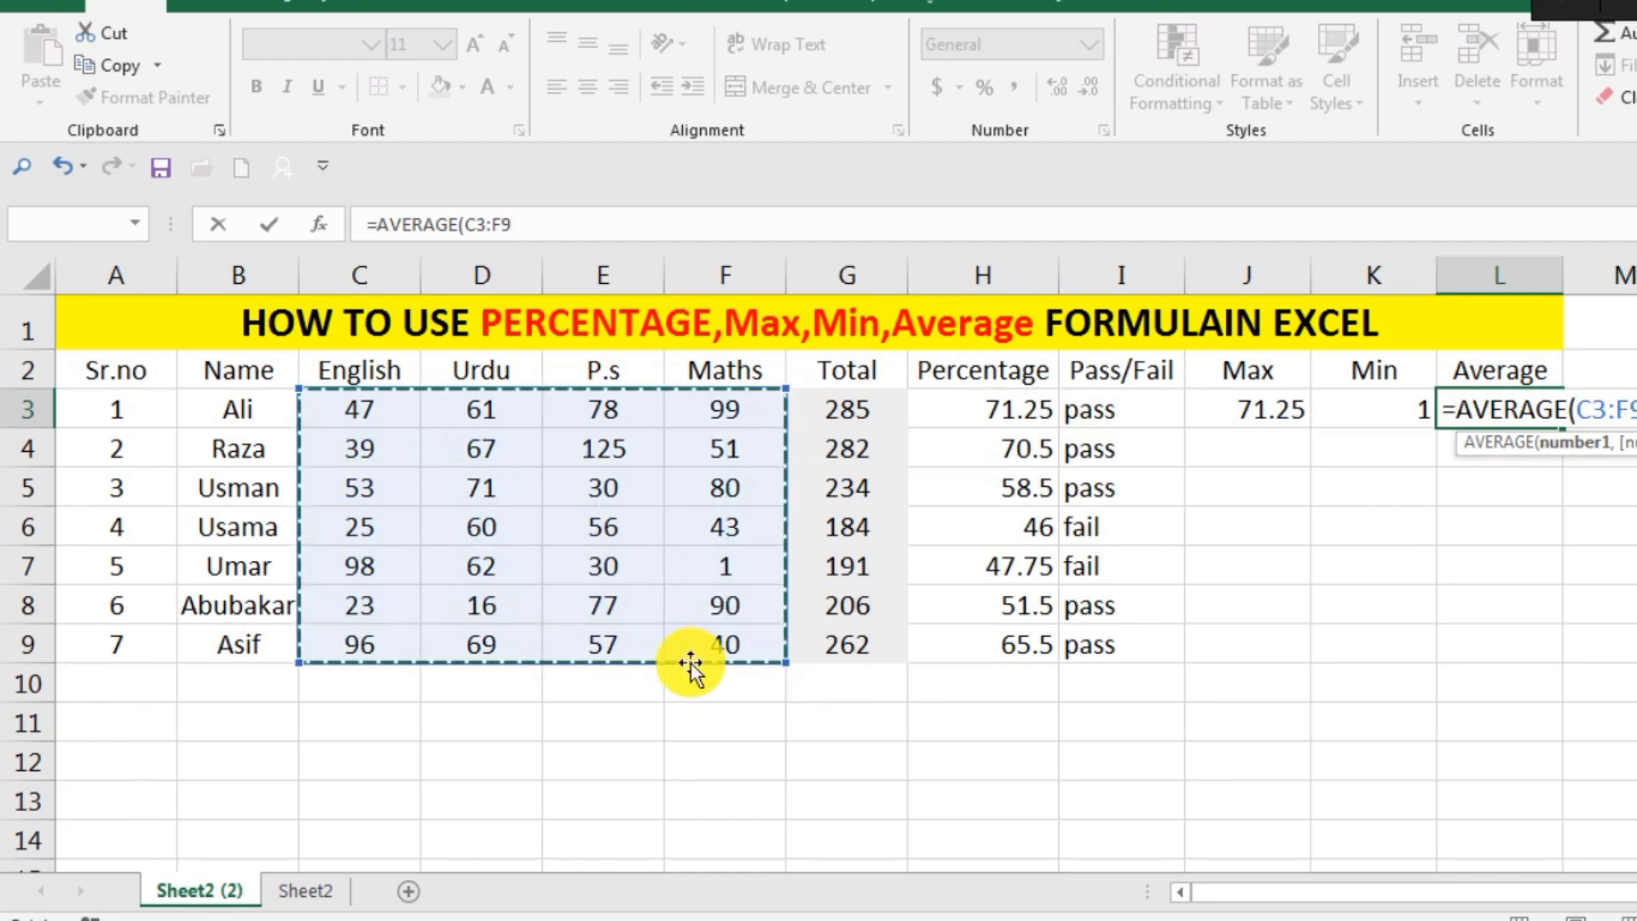
type(")")
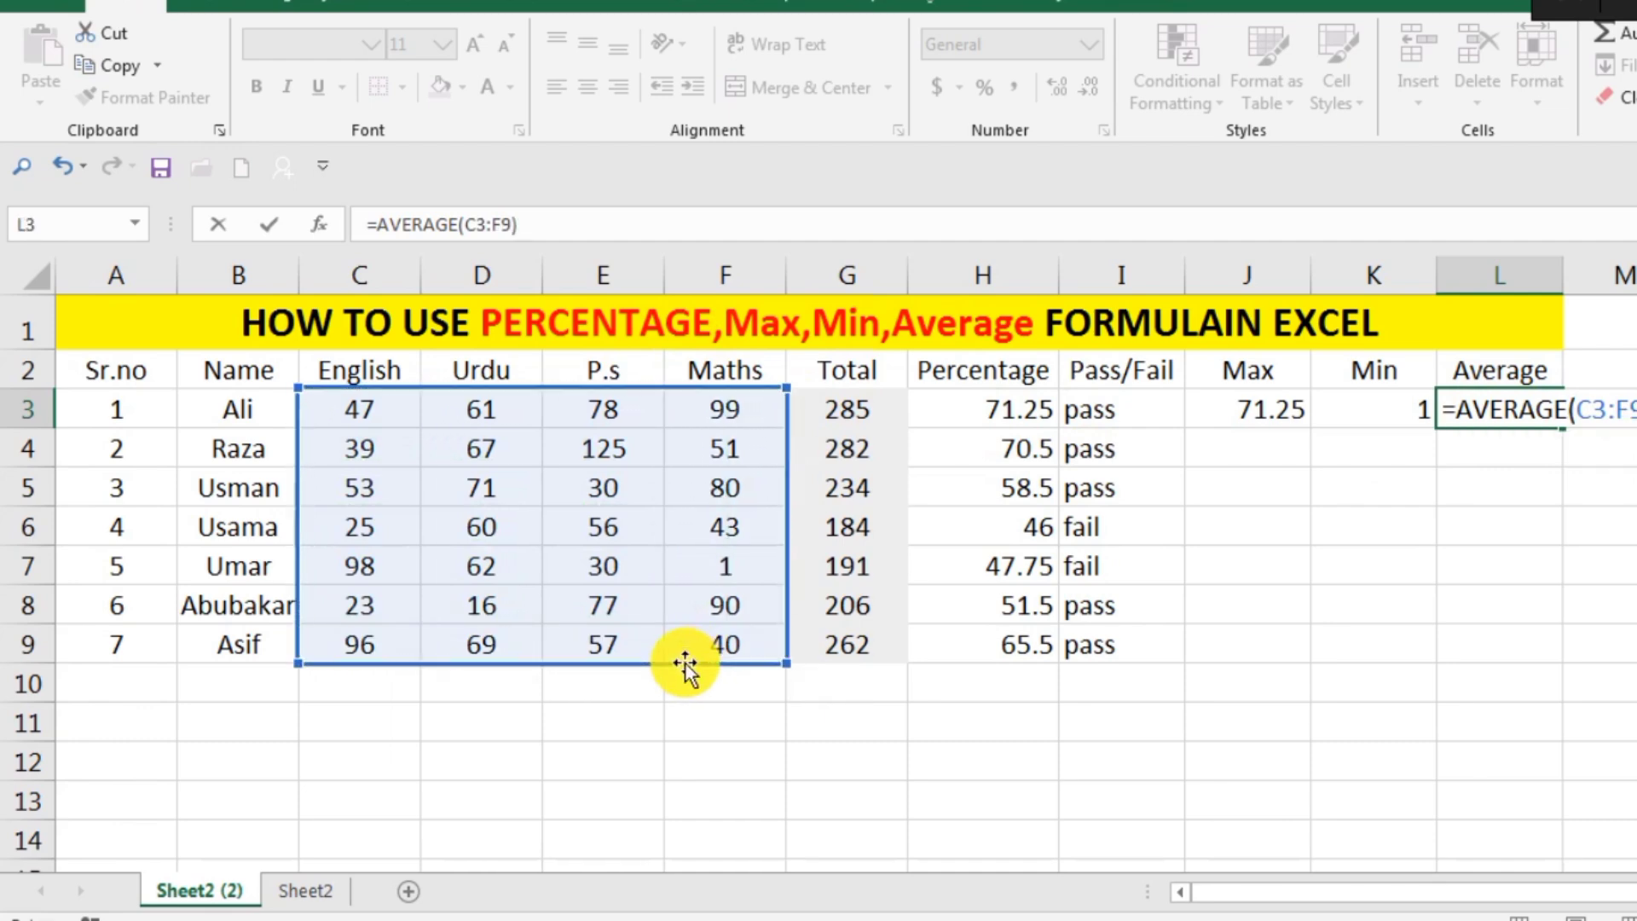
key("Return")
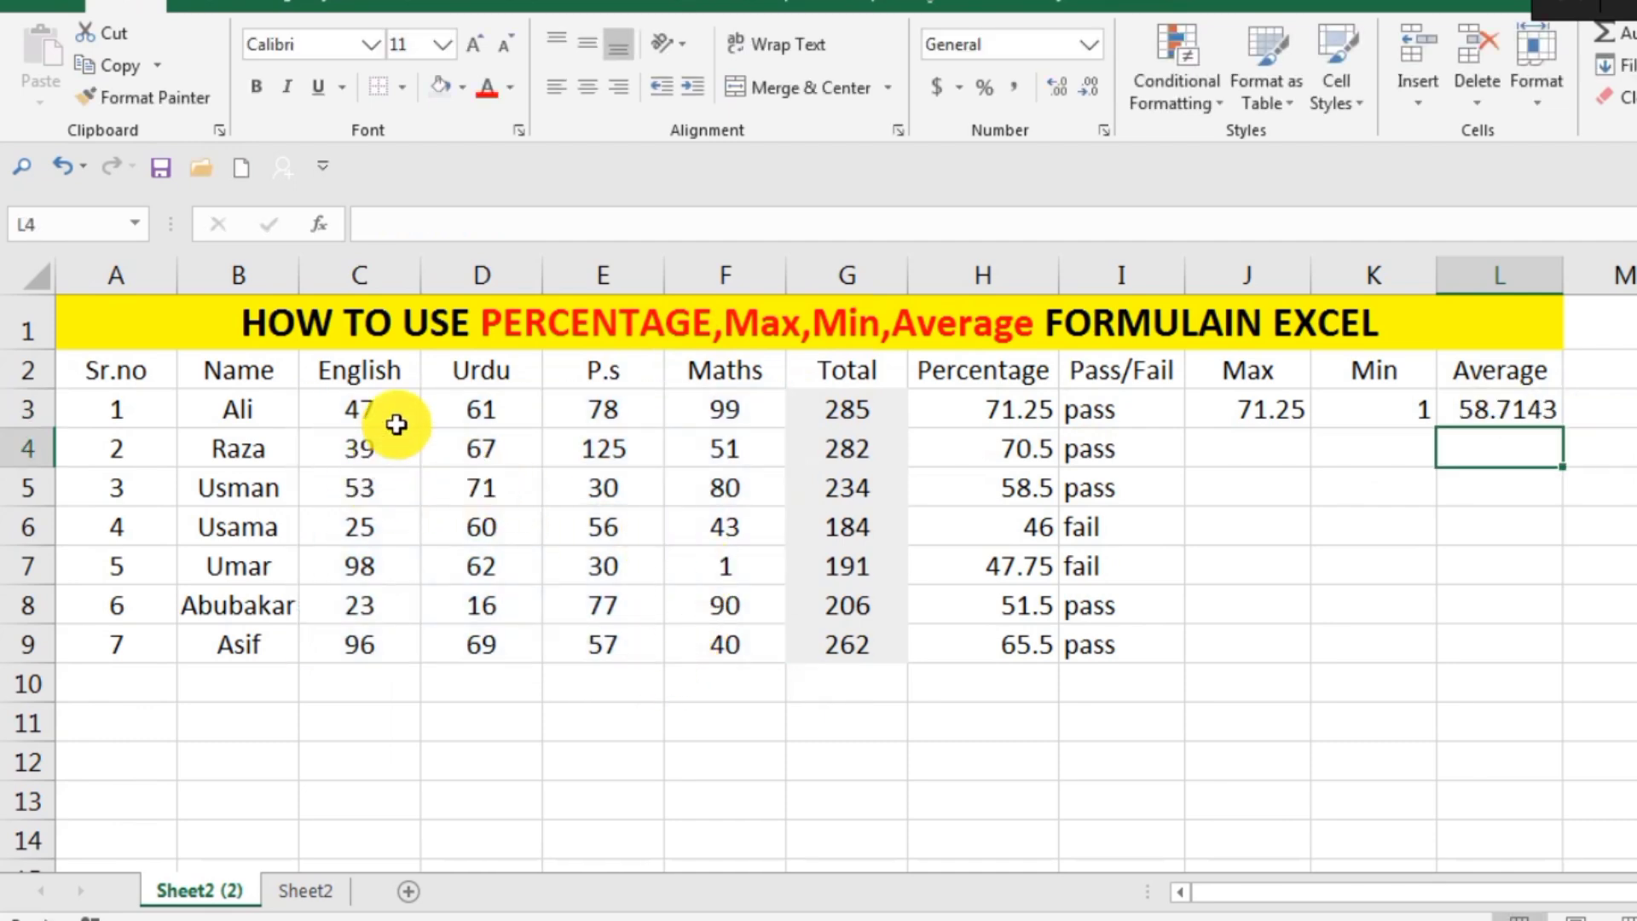